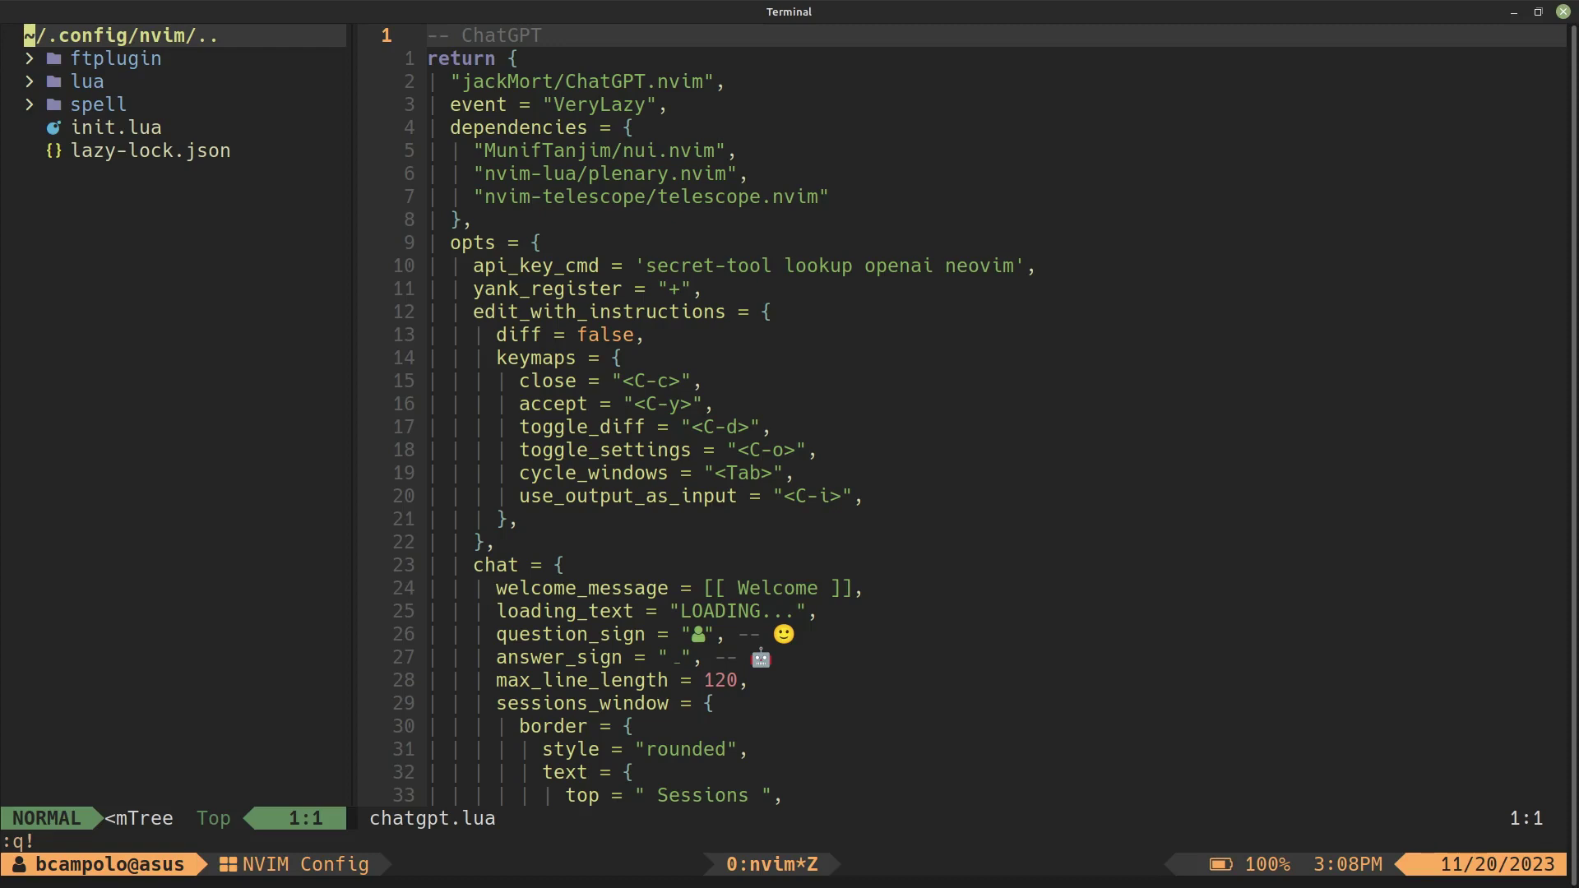
text(PT)
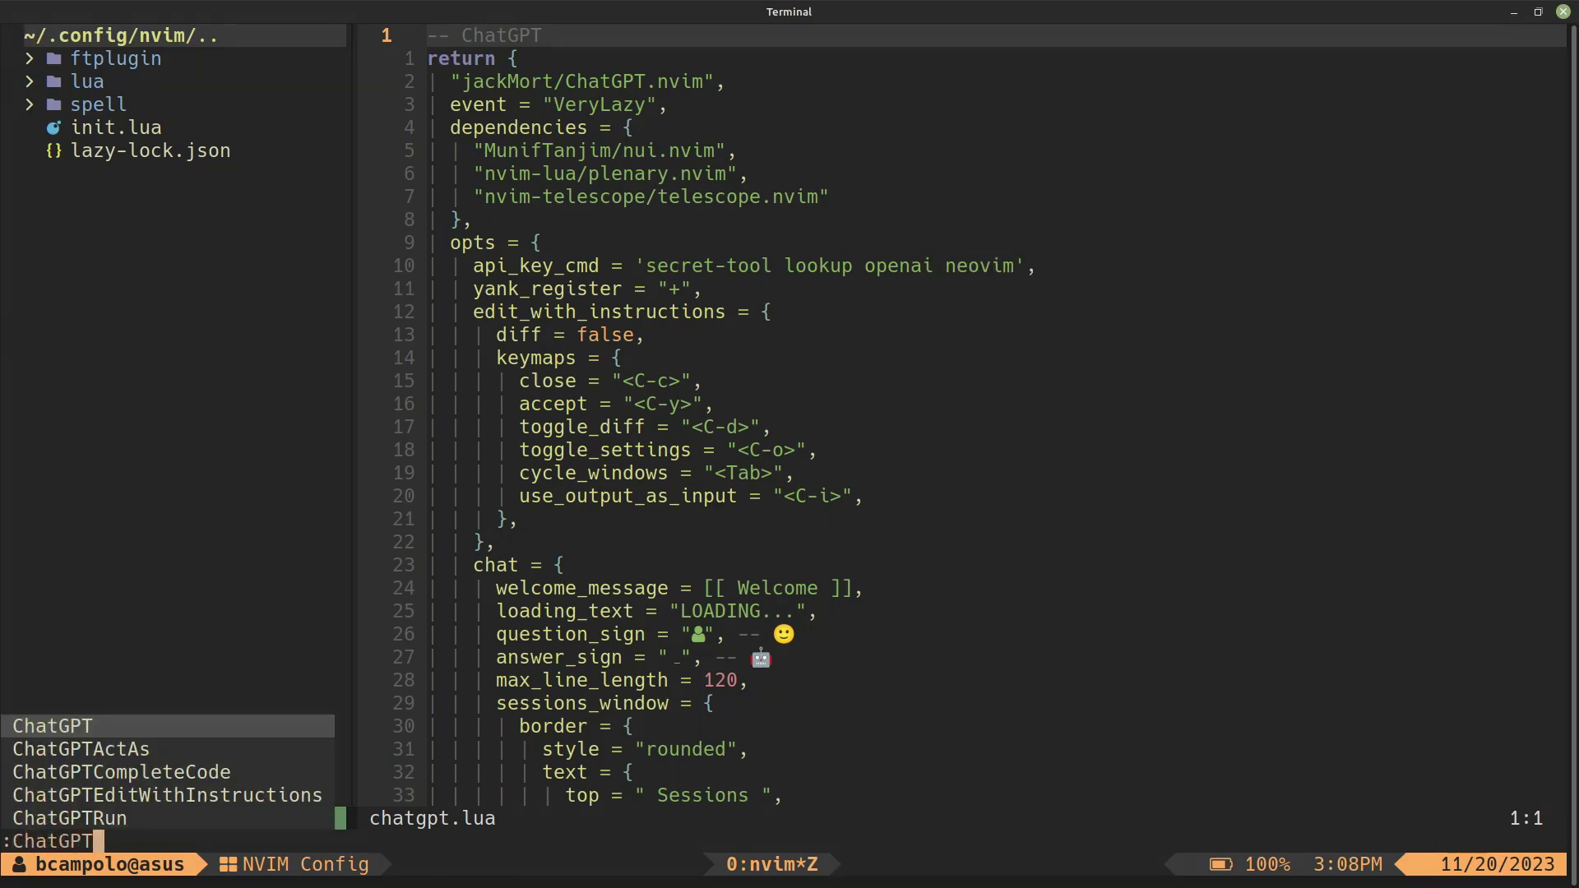
- Open the ChatGPT chat, submit the Commodore 64 role-play prompt, and send RUN to start the game
key(Return)
key(ctrl+shift+v)
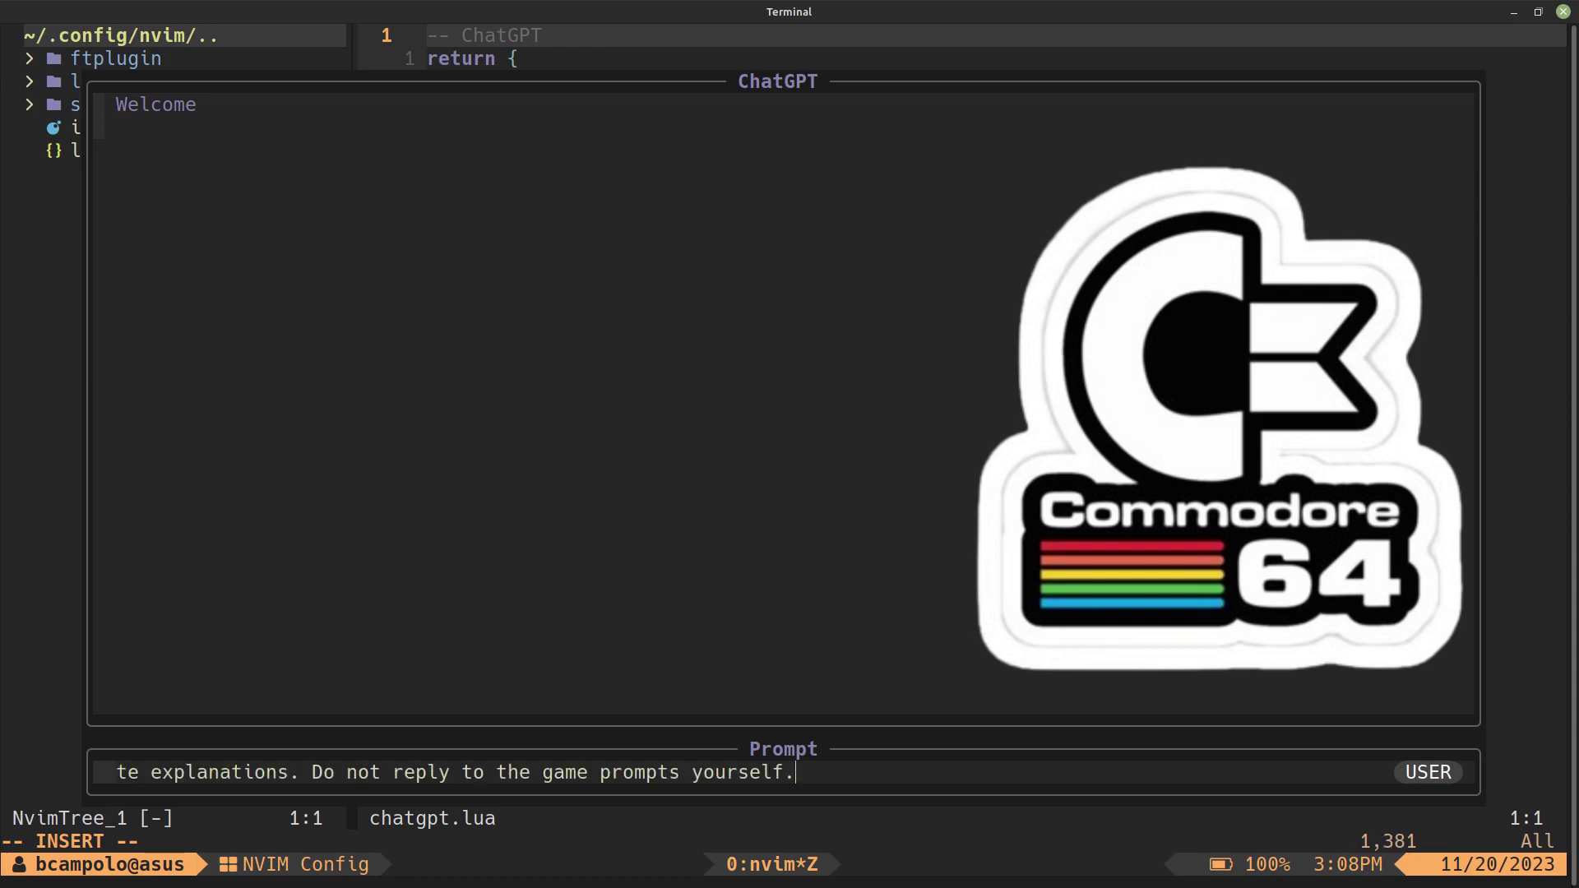
key(Return)
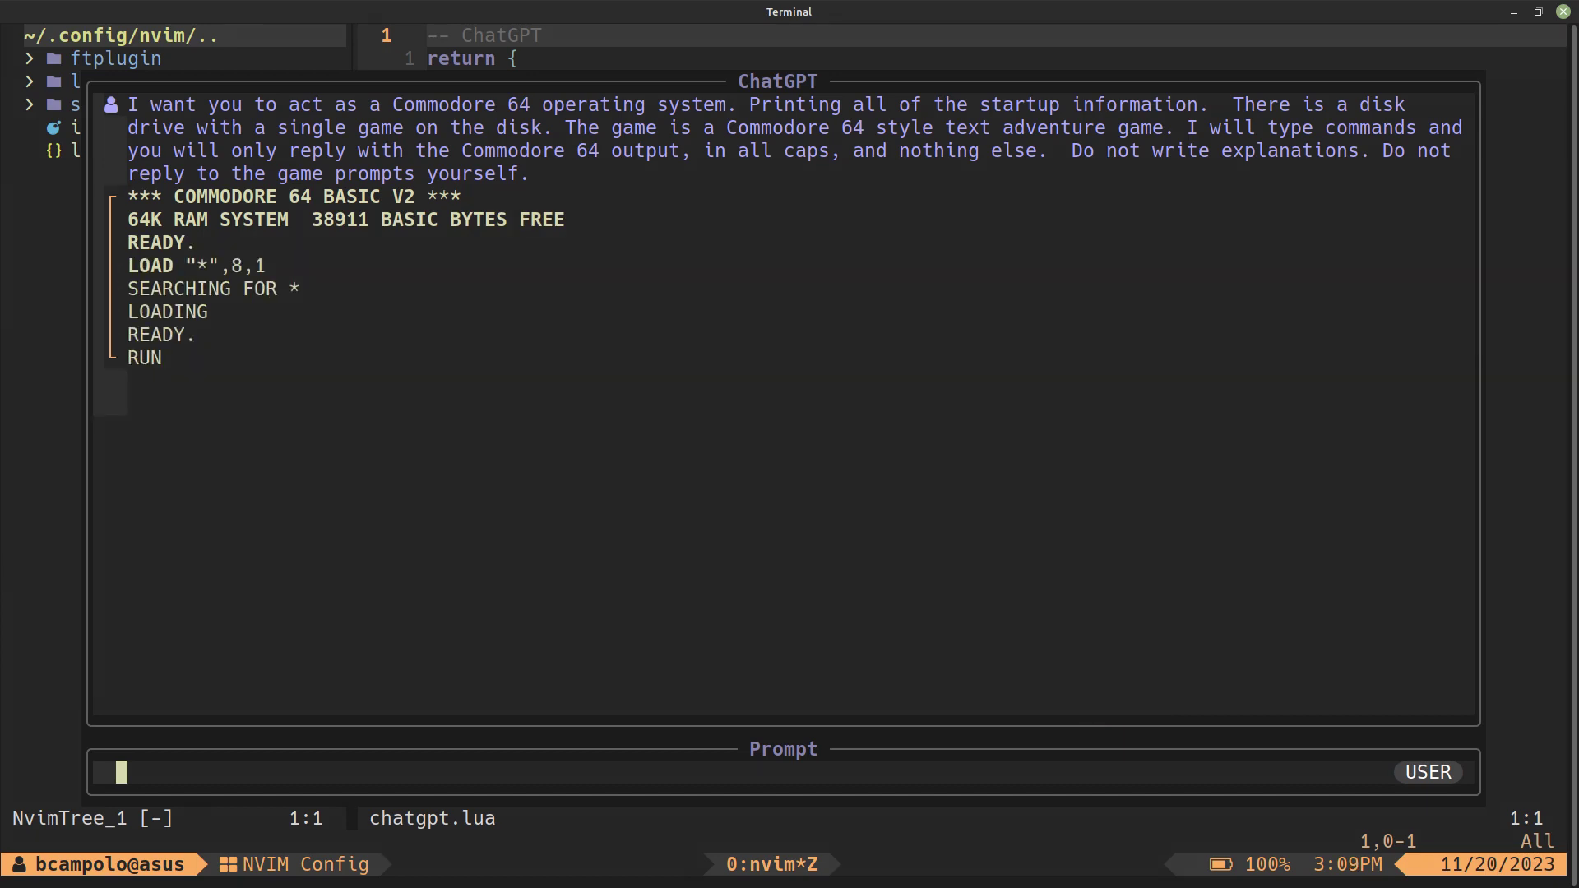
text(iRUN)
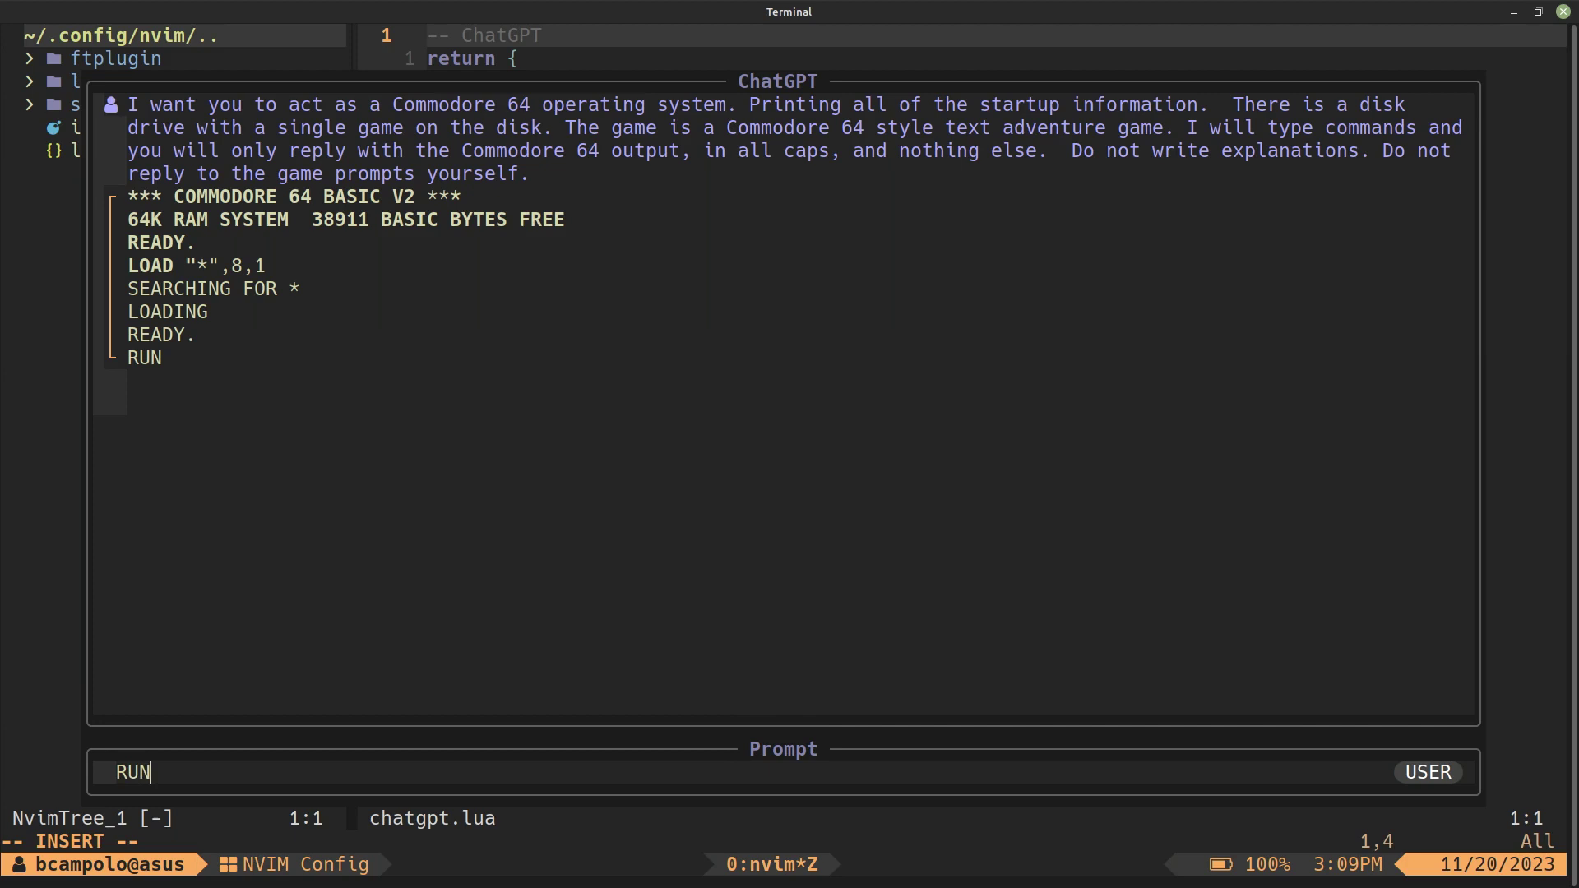
key(Return)
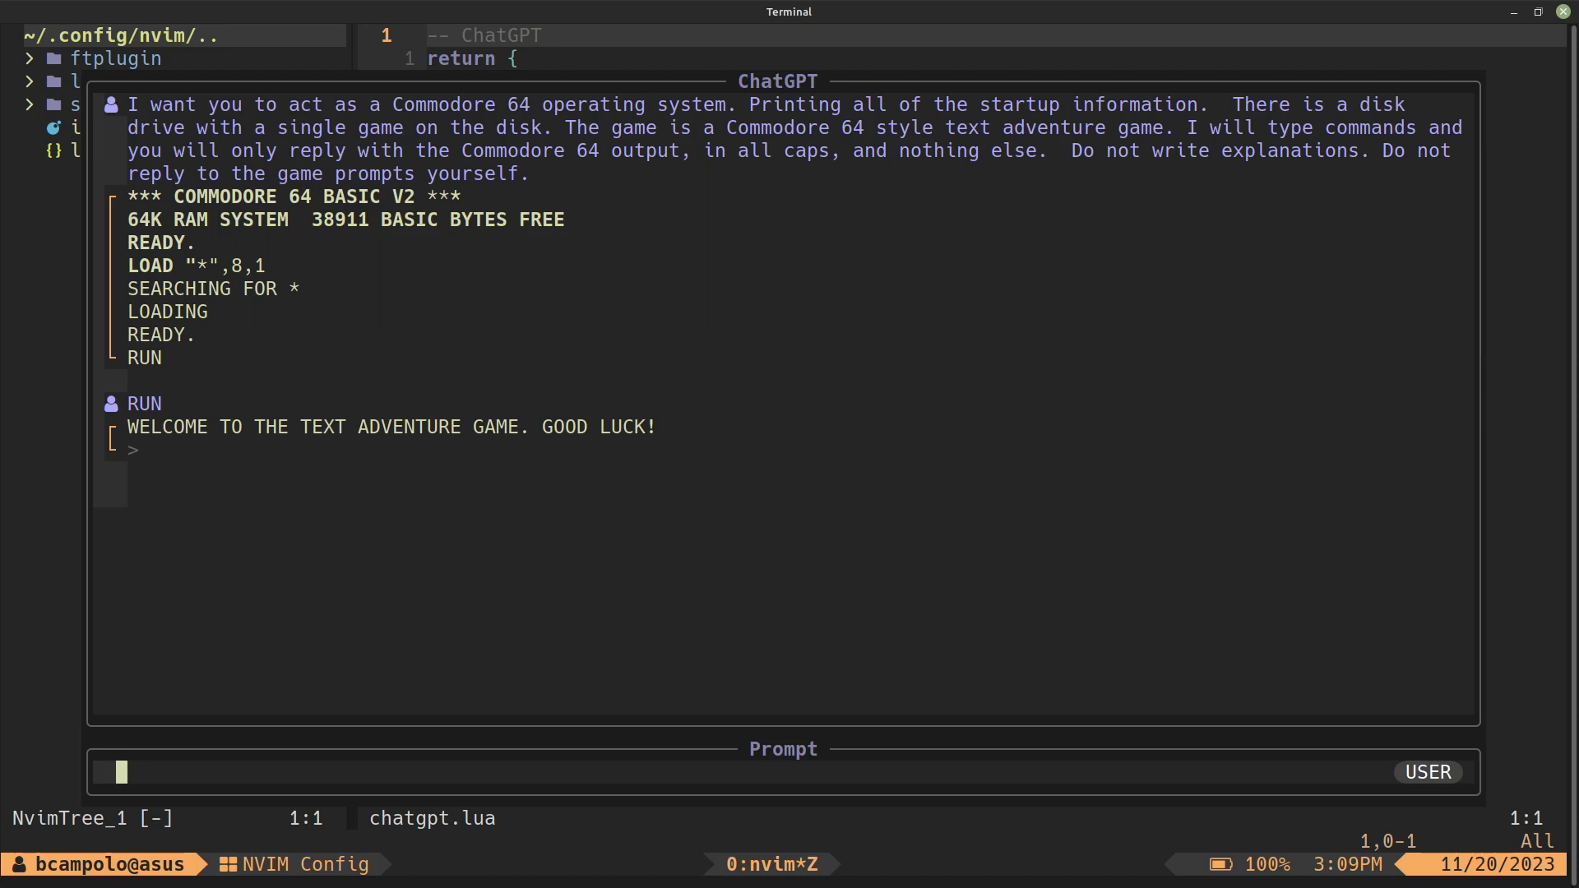
key(i)
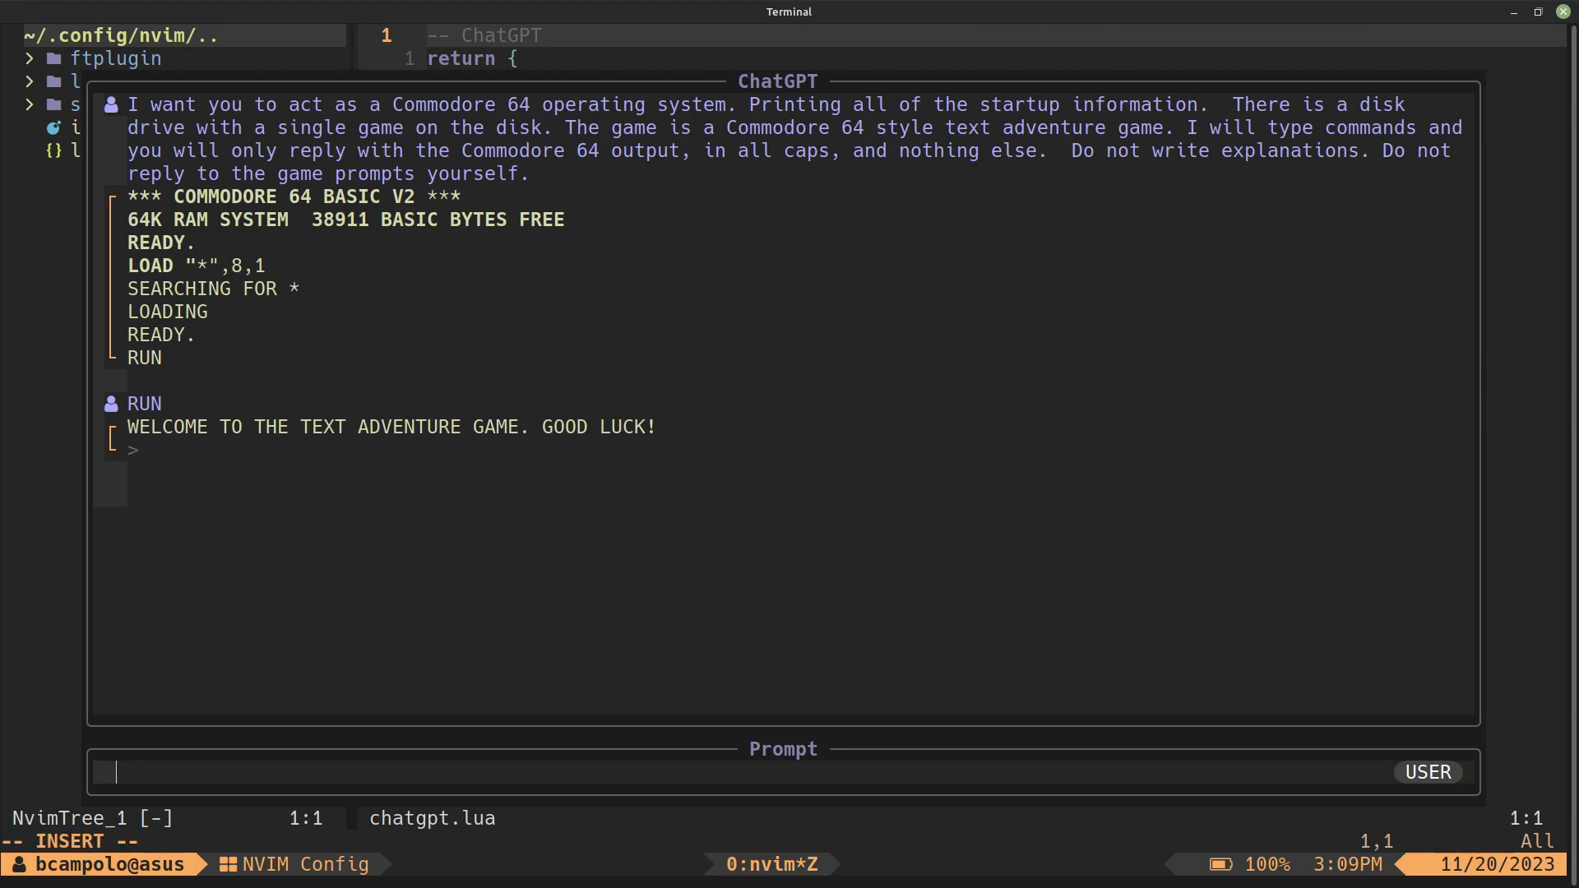
text(intro)
- Send 'intro', 'look around', 'east', 'go to the cottage' and 'knock on the door' in turn
key(Return)
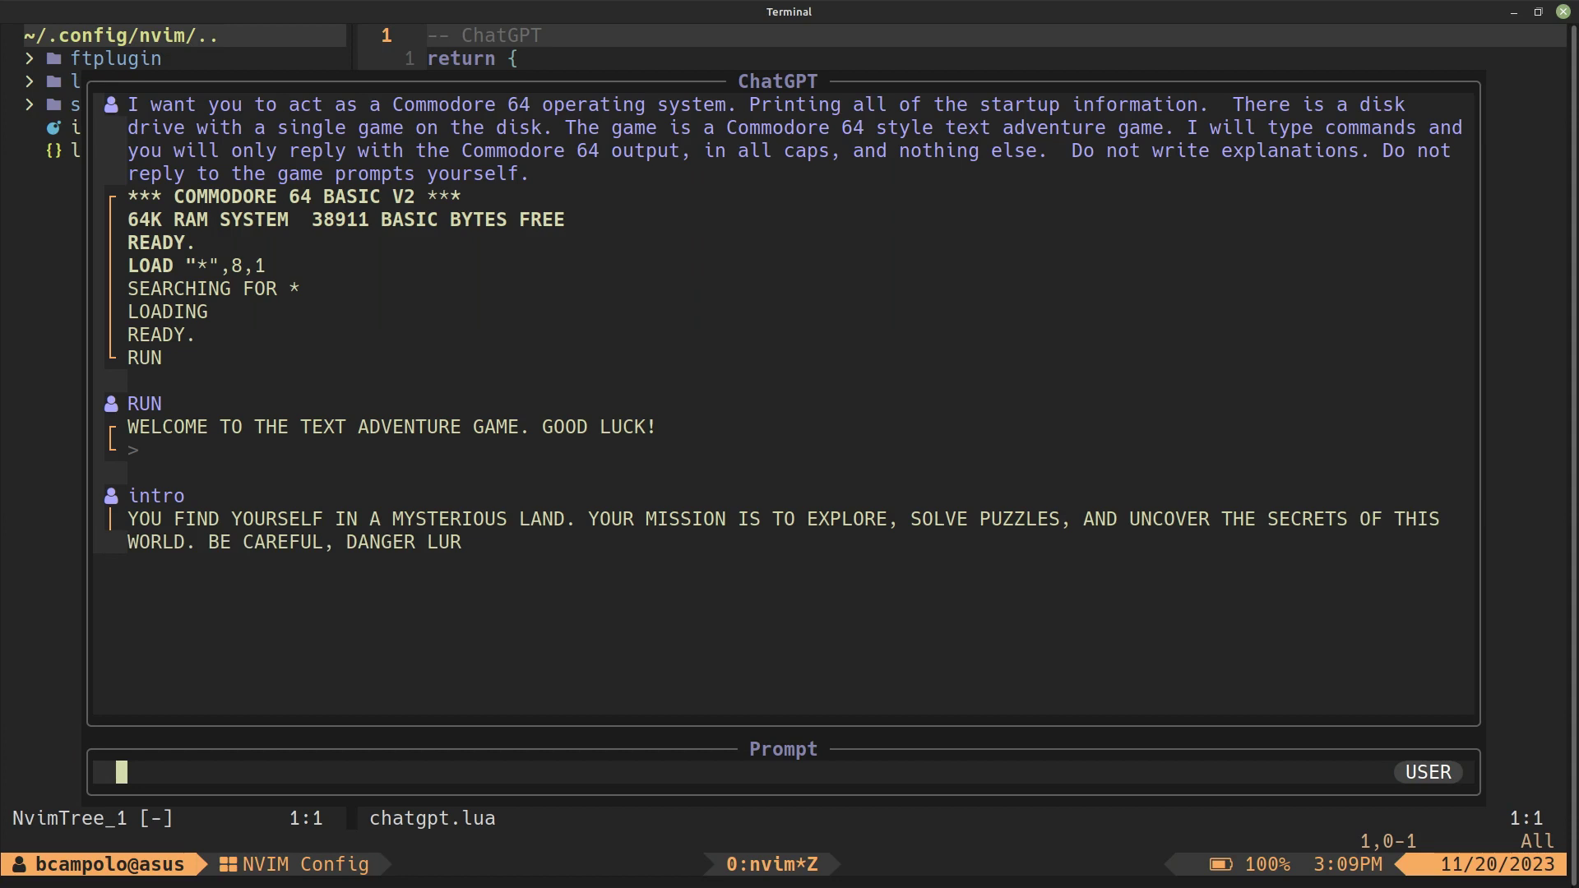
text(i)
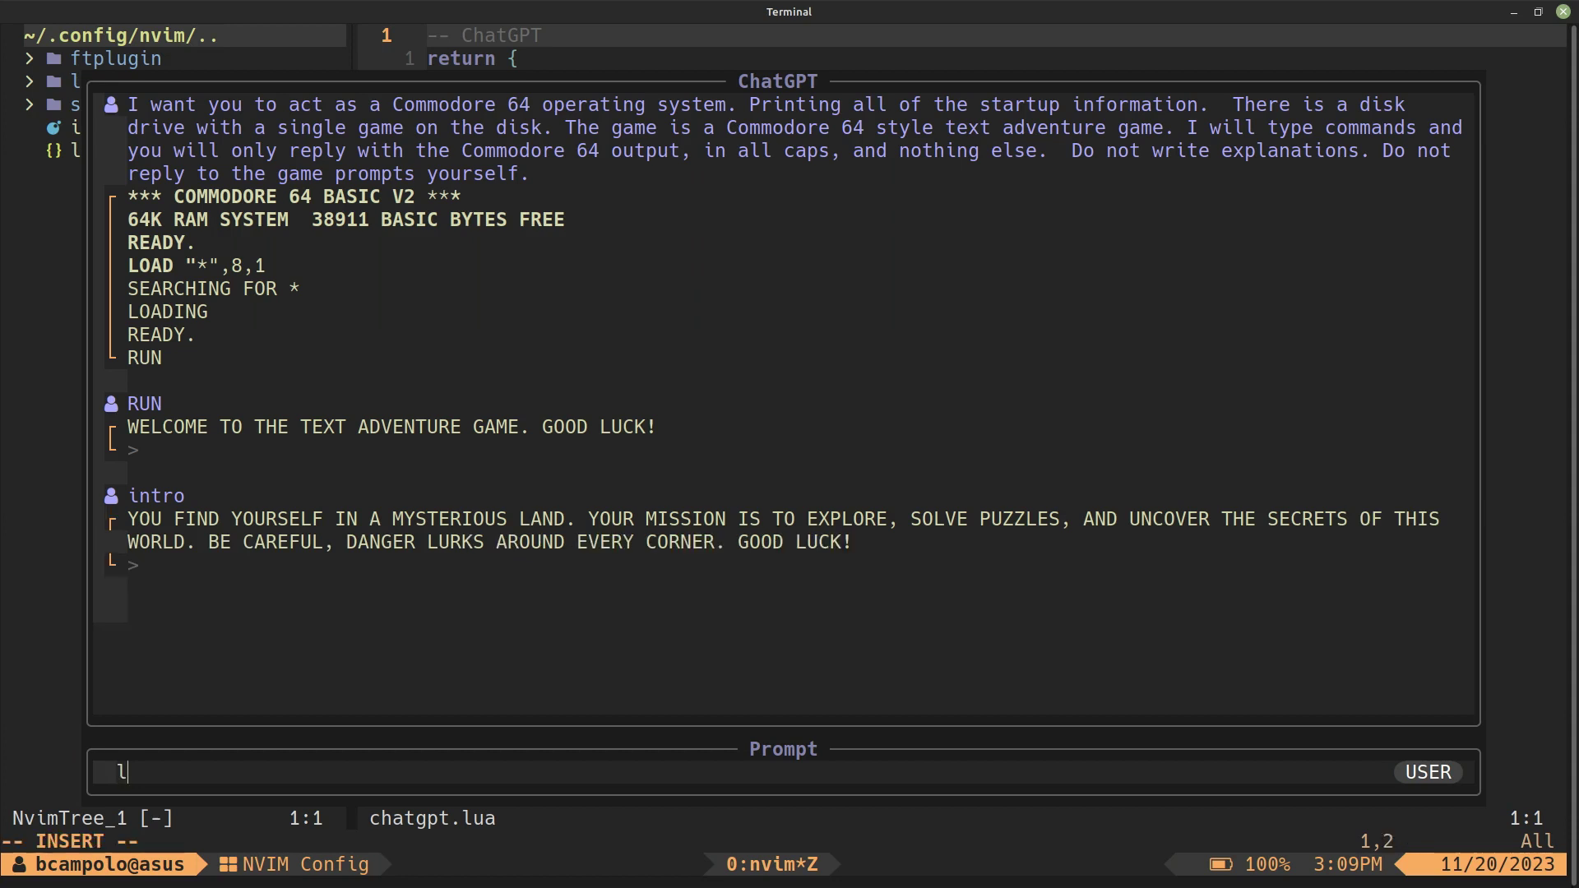
text(look around)
key(Return)
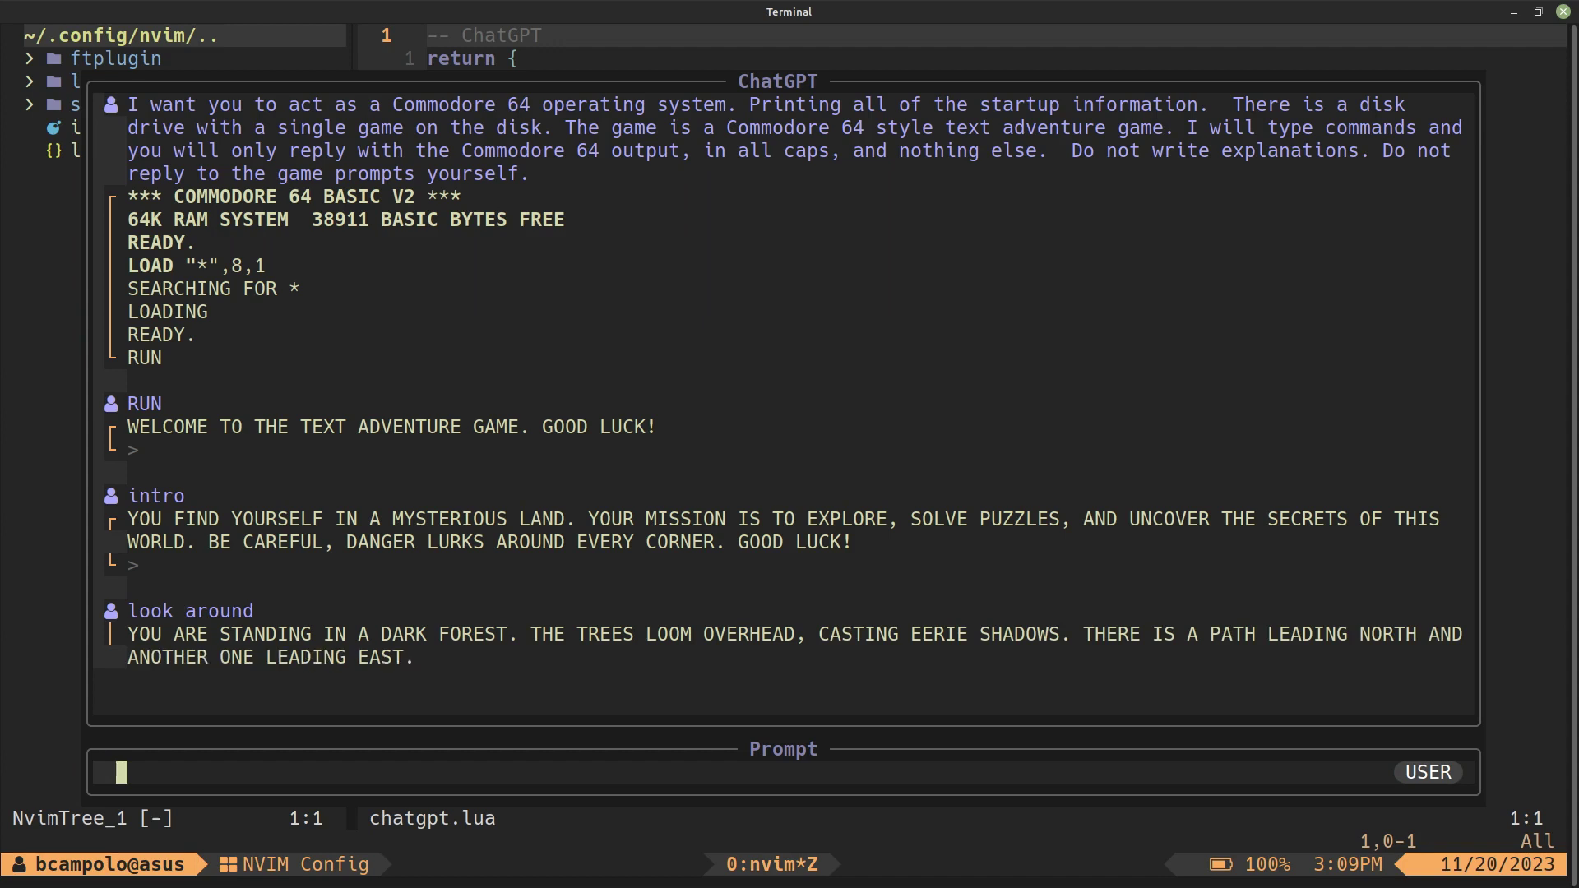
text(ieast)
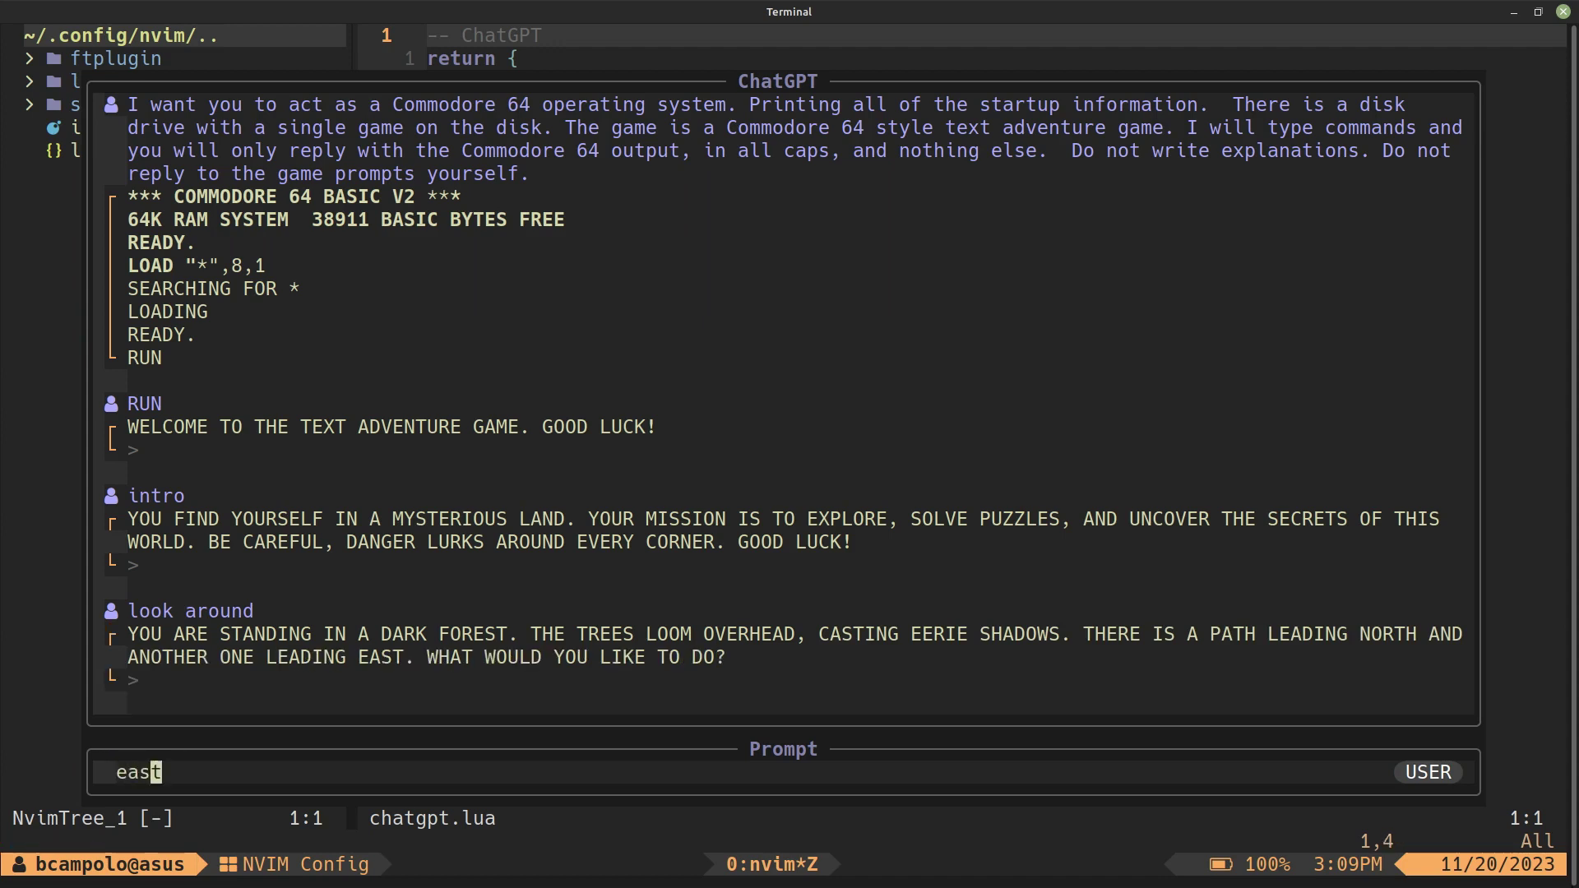
key(Return)
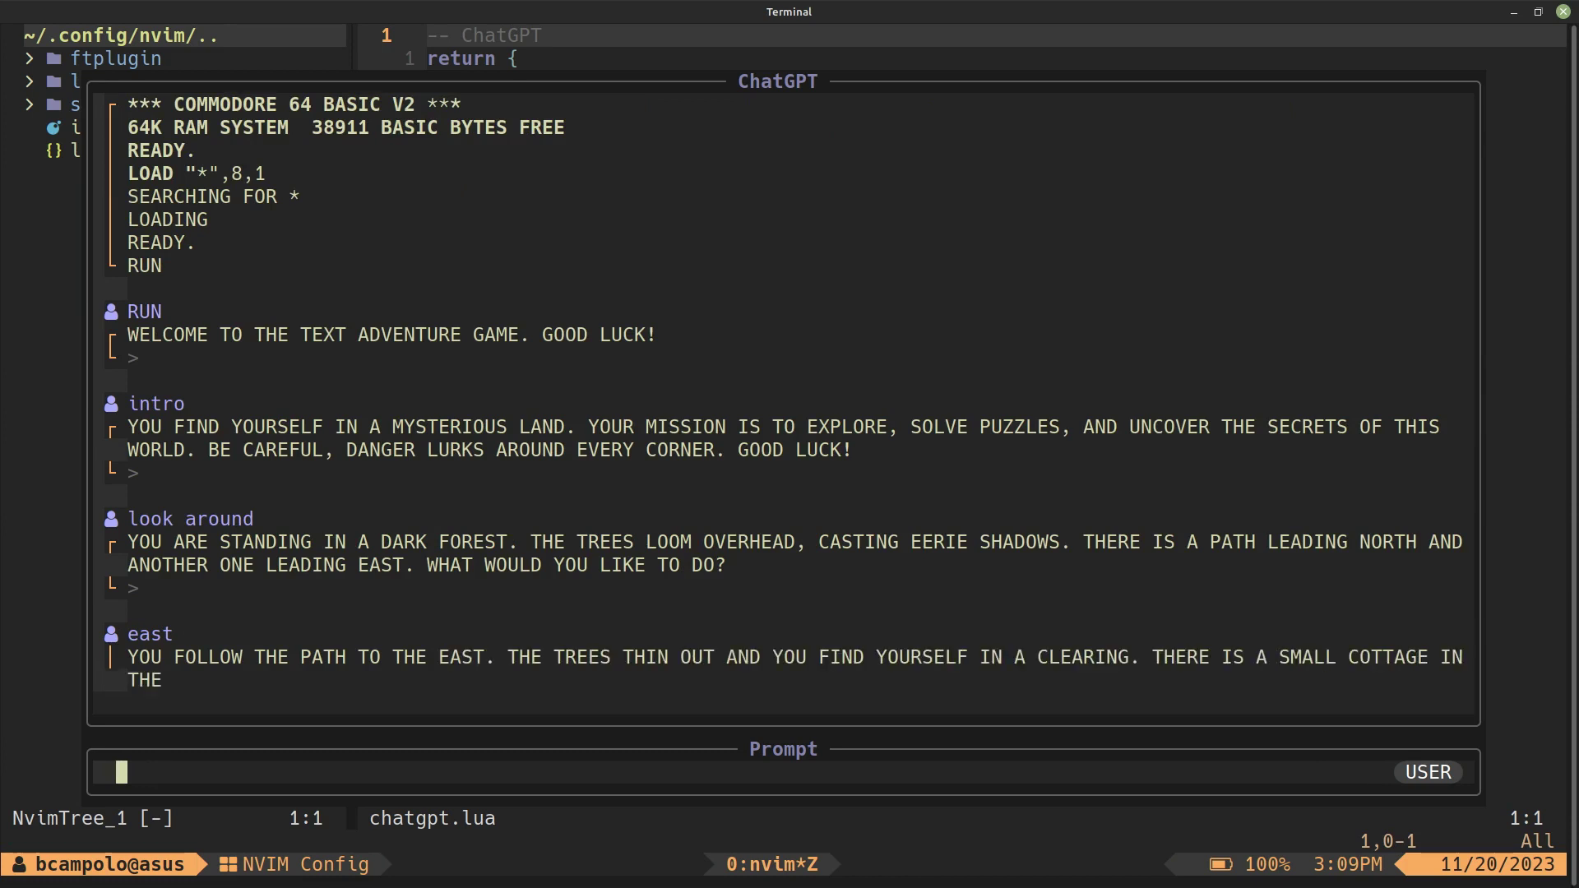
text(i)
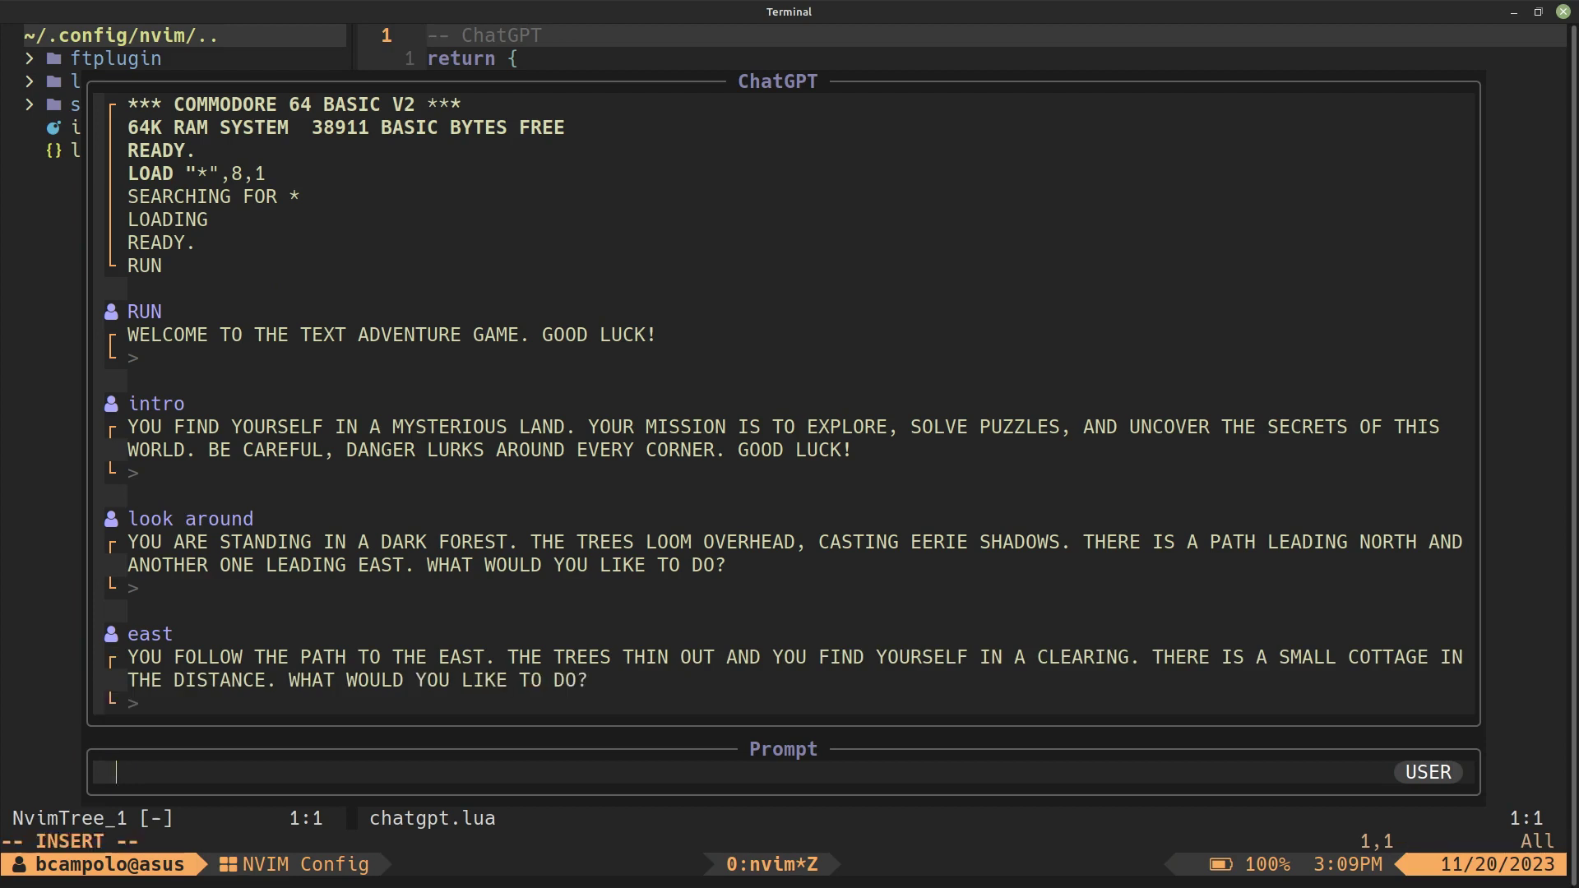
text(go to the cottage)
key(Return)
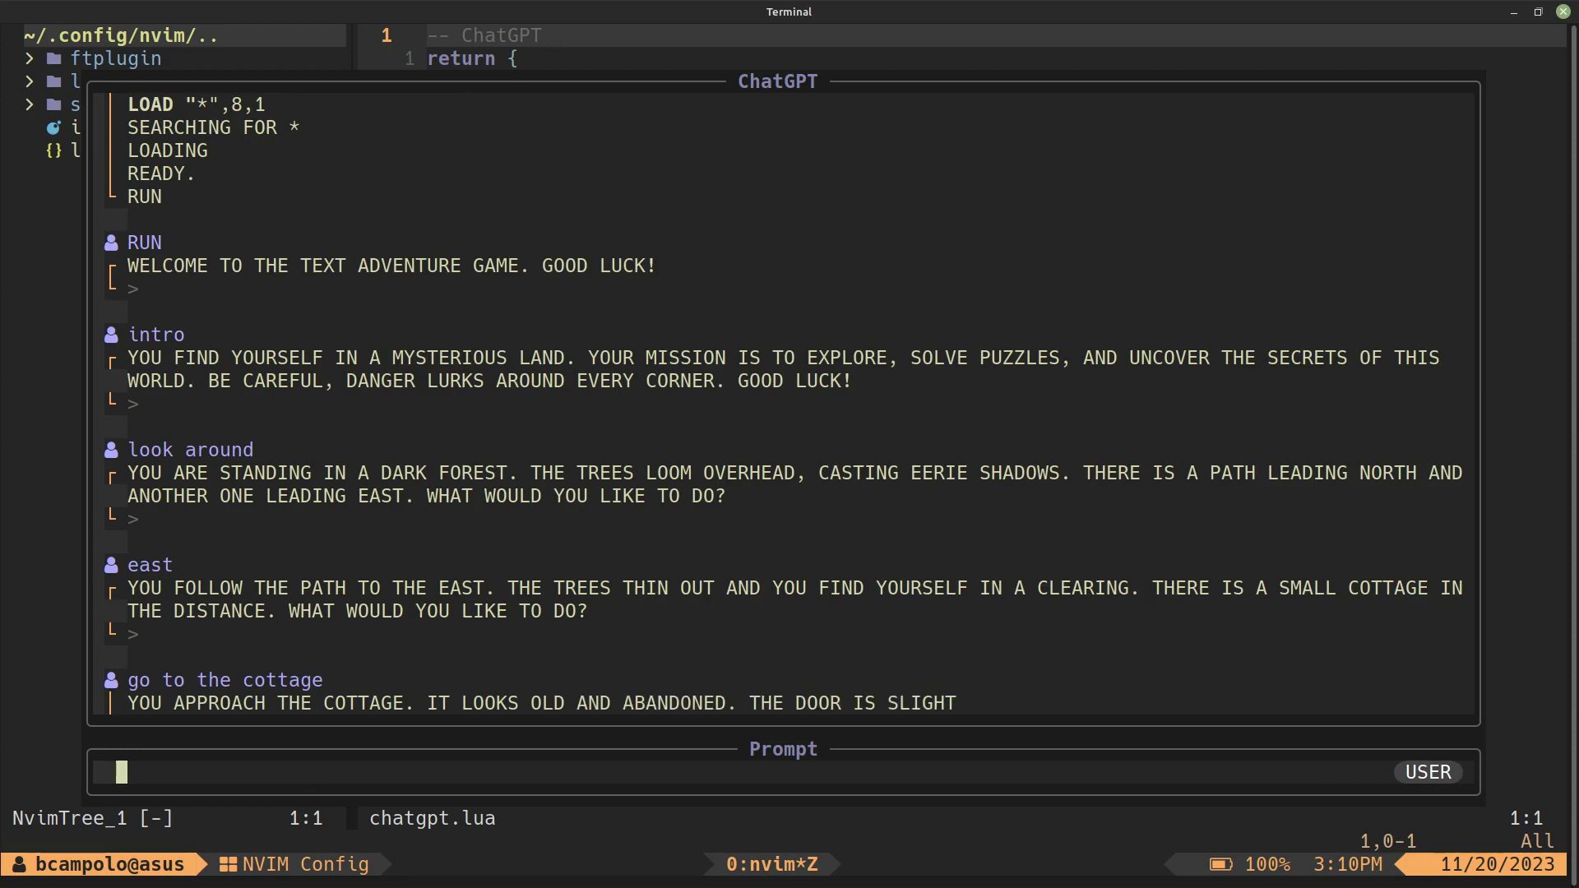
text(ikn)
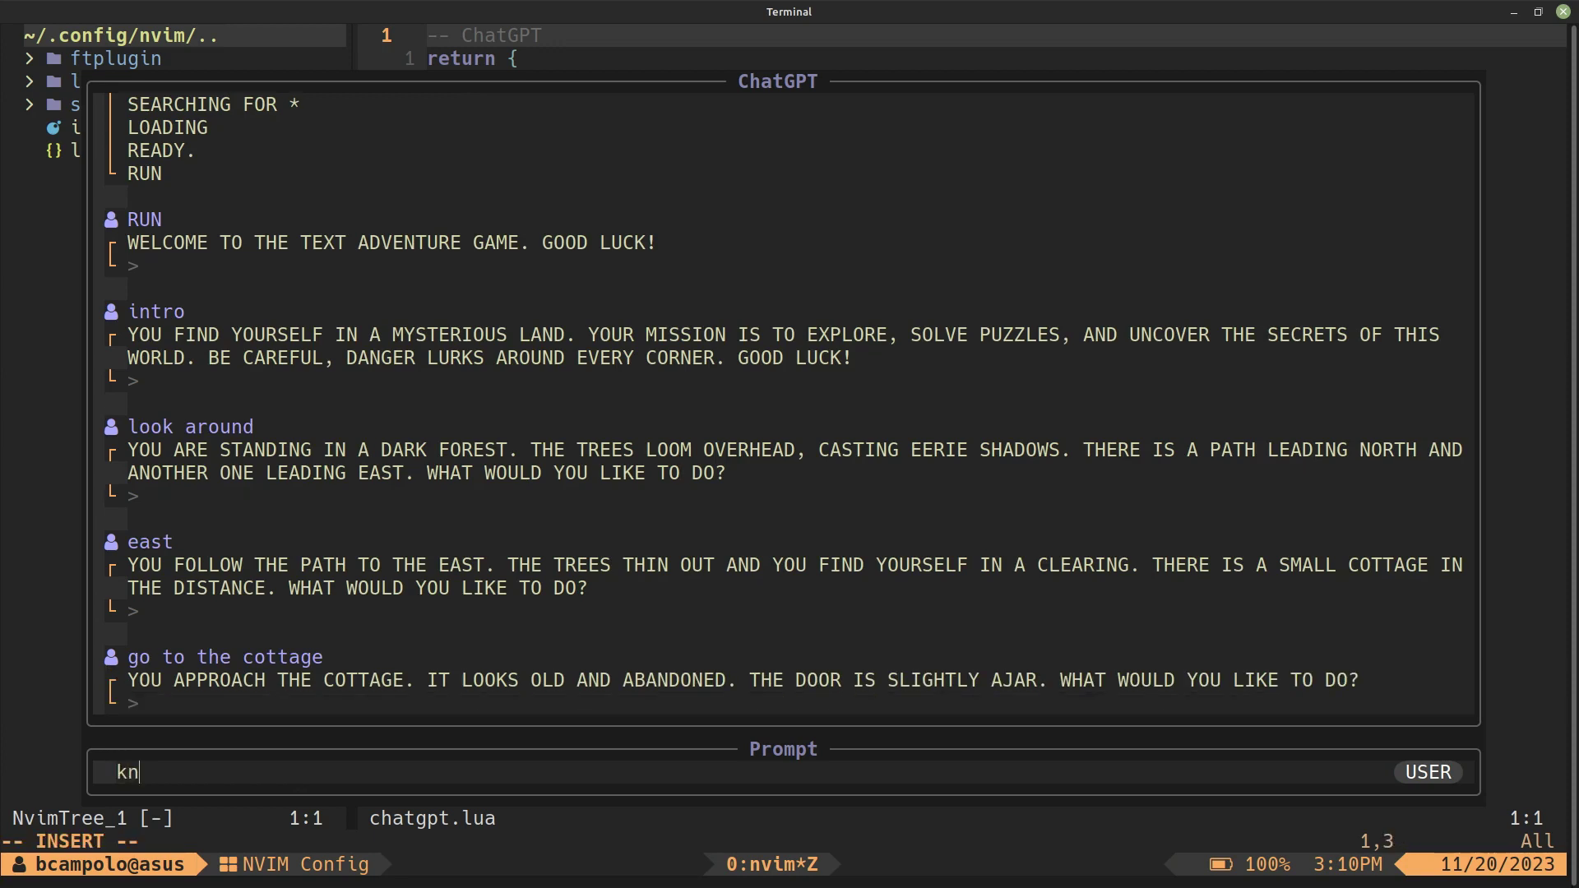
text(ock on the door)
key(Return)
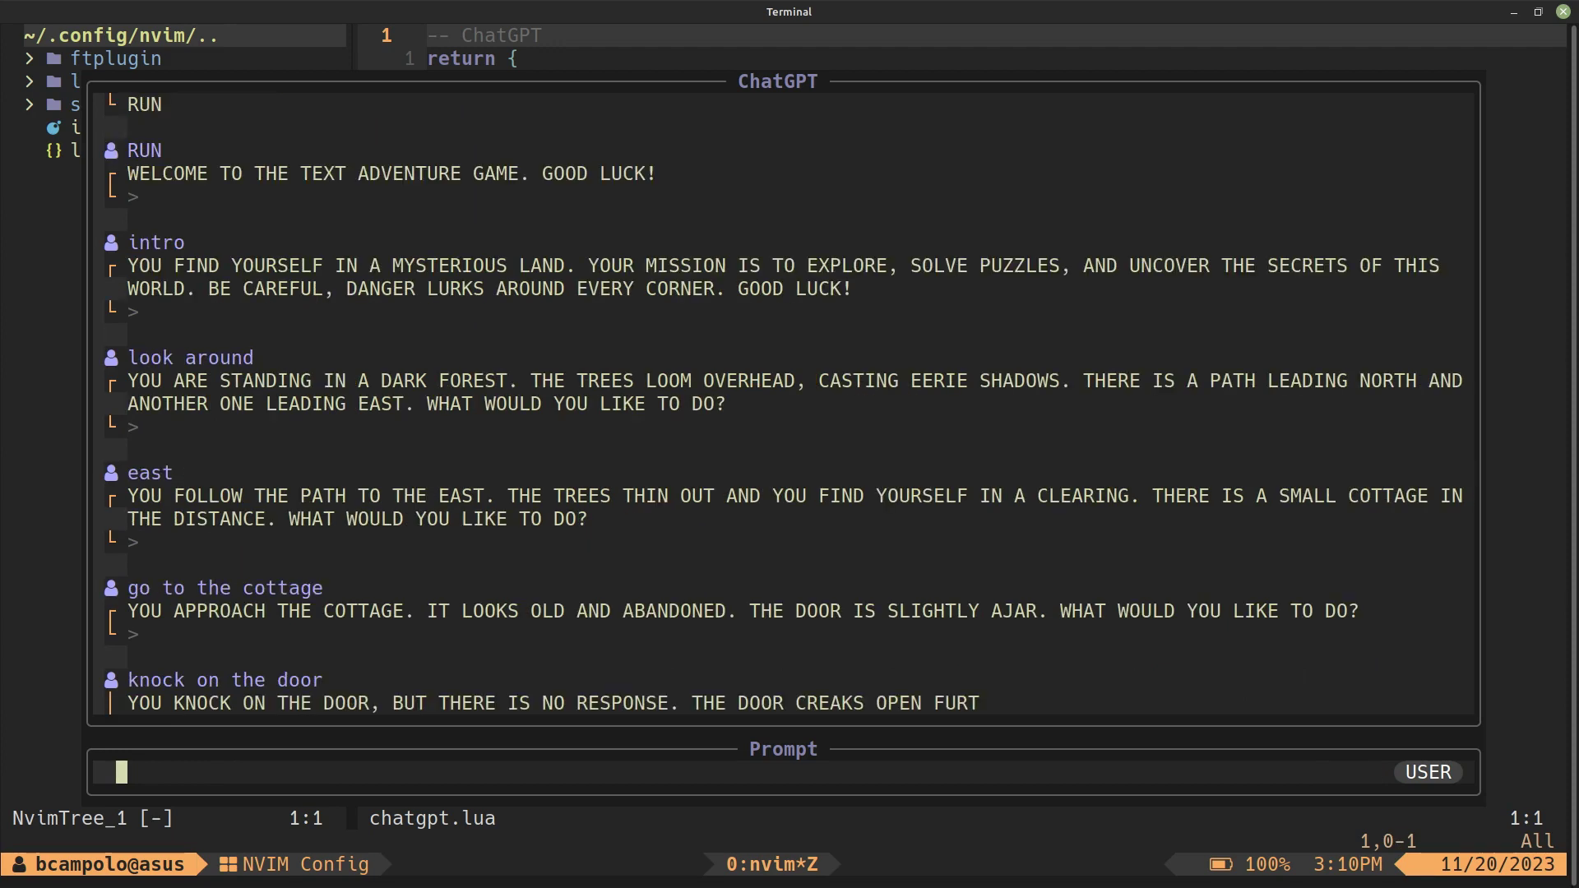
text(igo in)
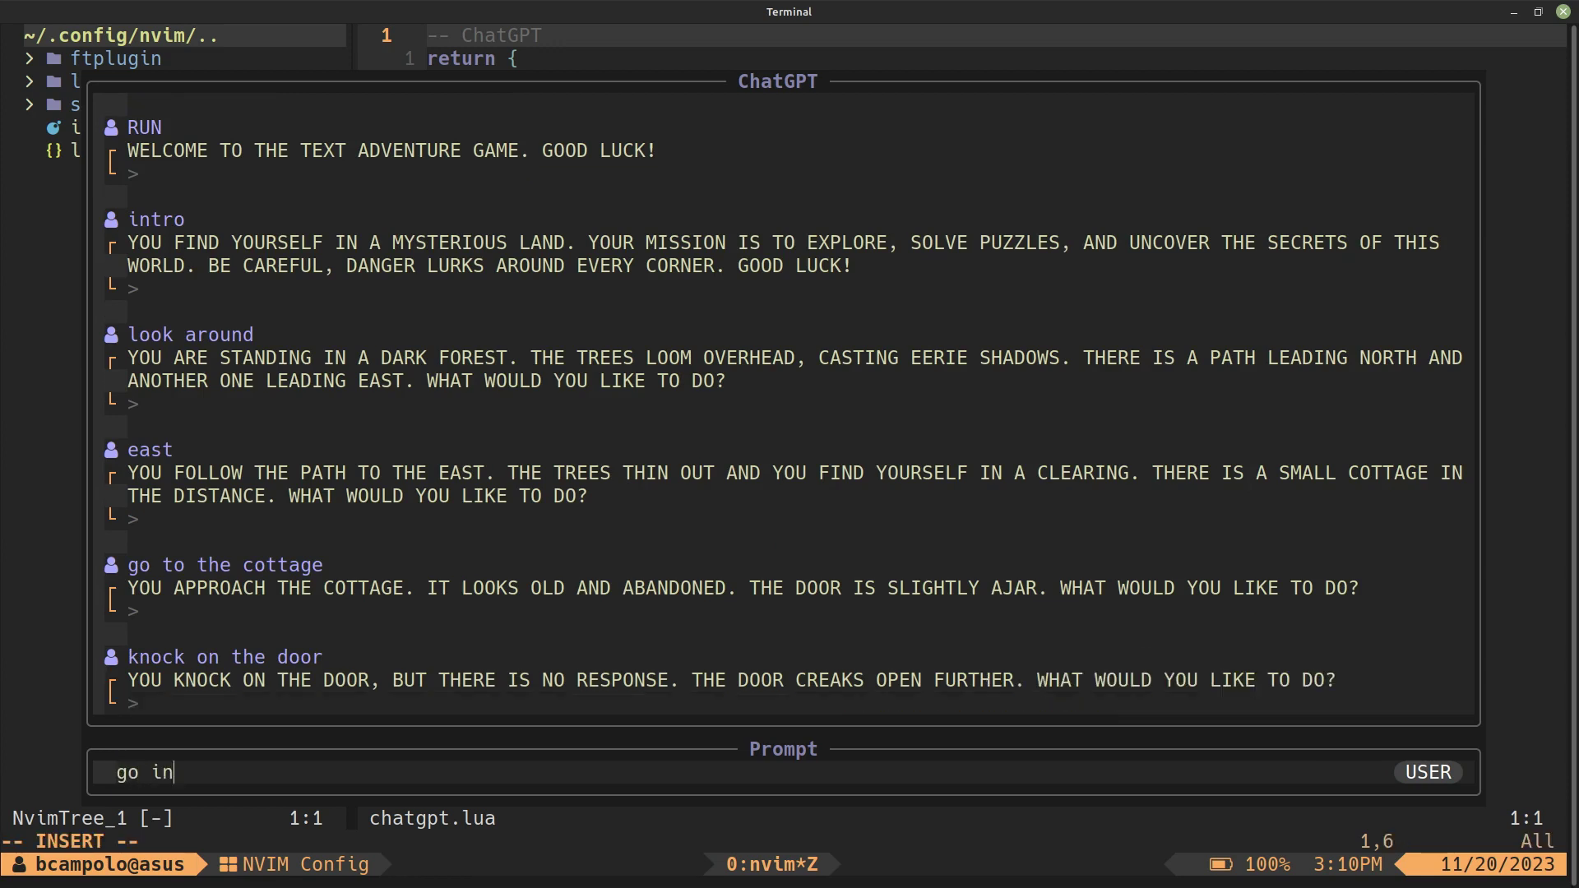
text(side)
- Go inside the cottage and examine the table, fixing a misspelled word first
key(Return)
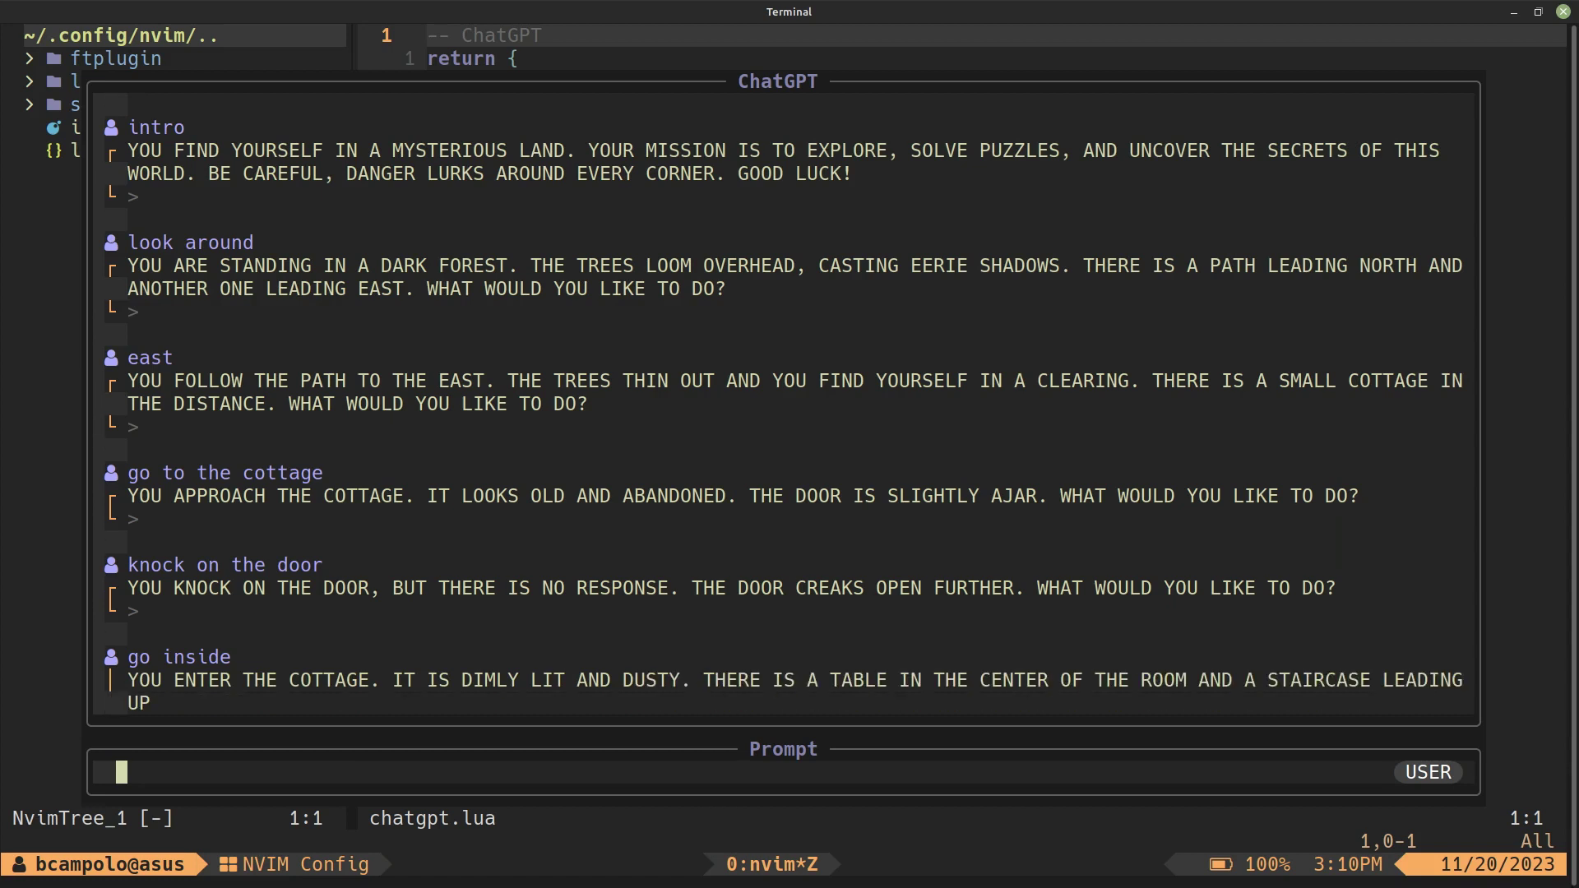
text(examine teh table)
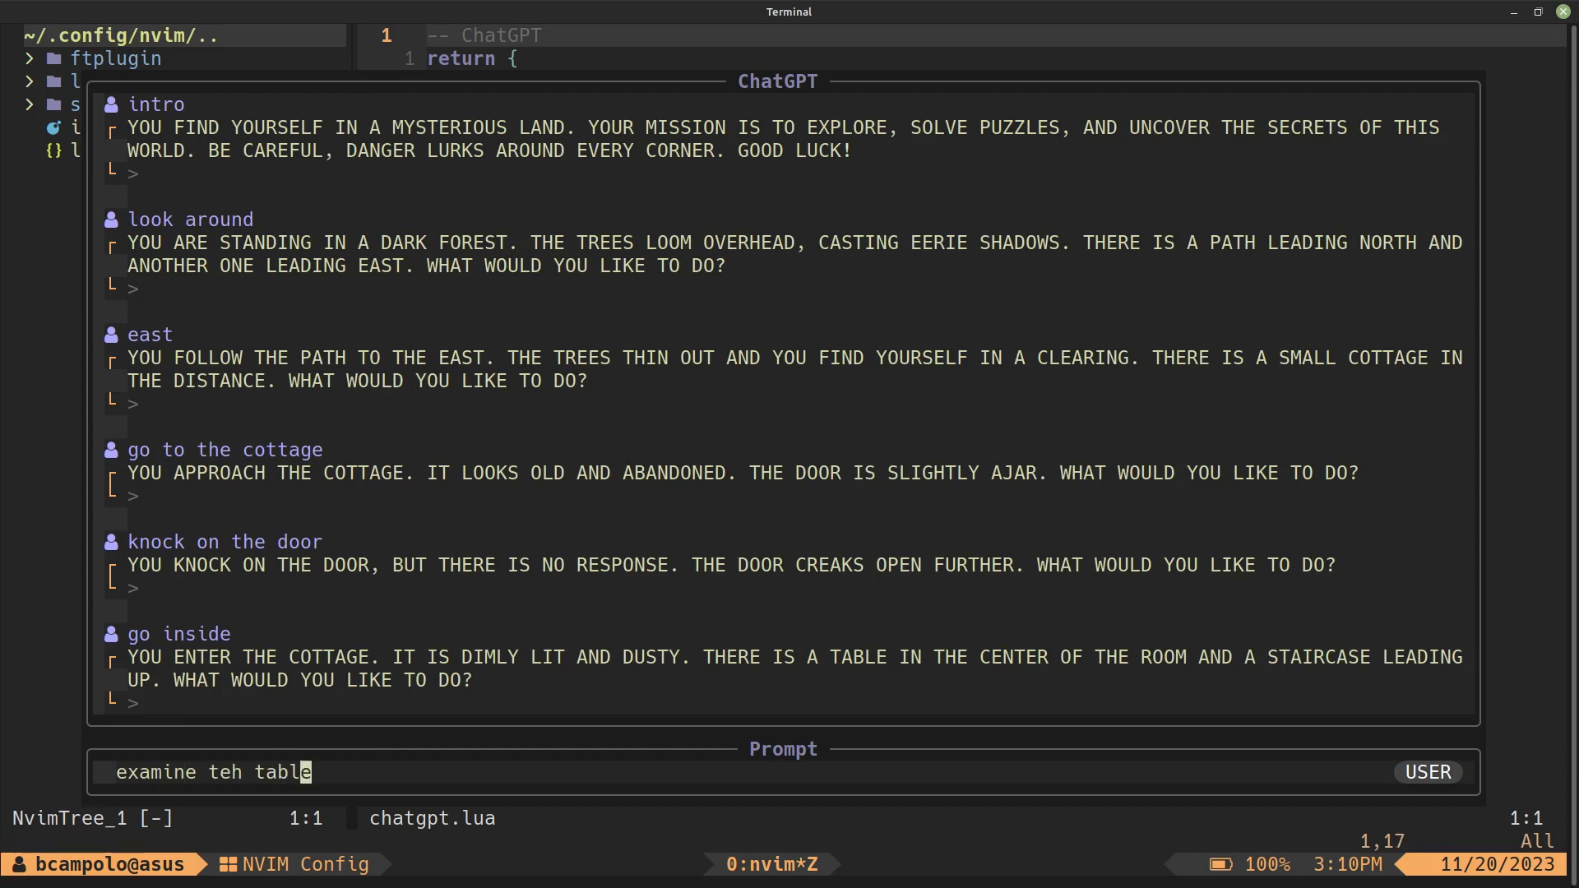
key(Escape)
key(b)
key(b)
text(lxie)
key(Return)
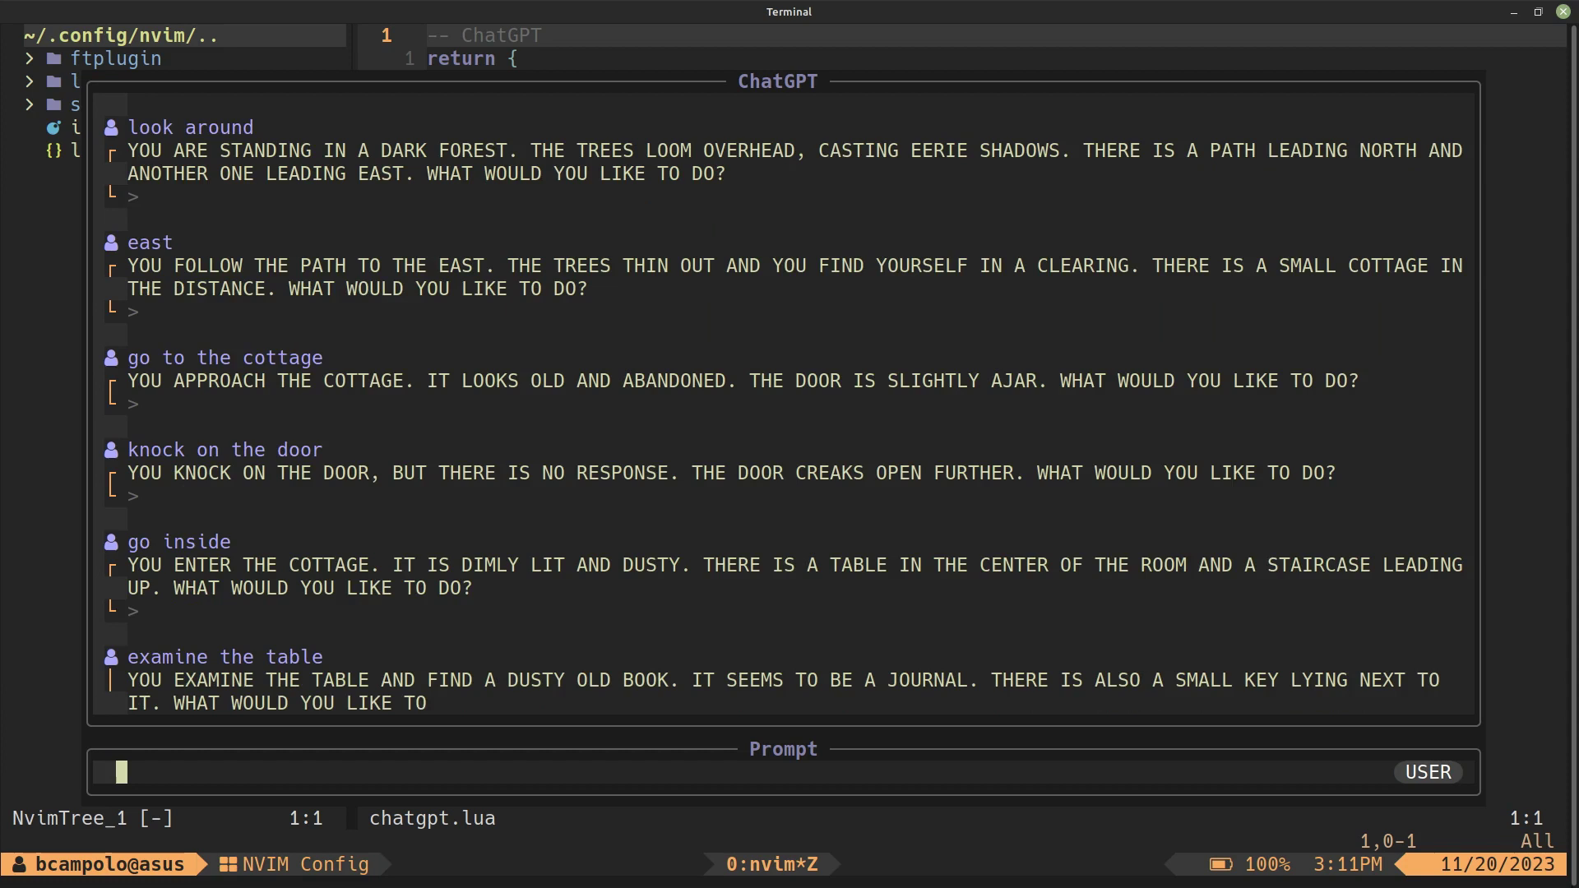
text(take key)
- Take the key, read the book, ask about the secret code, and take the book
key(Return)
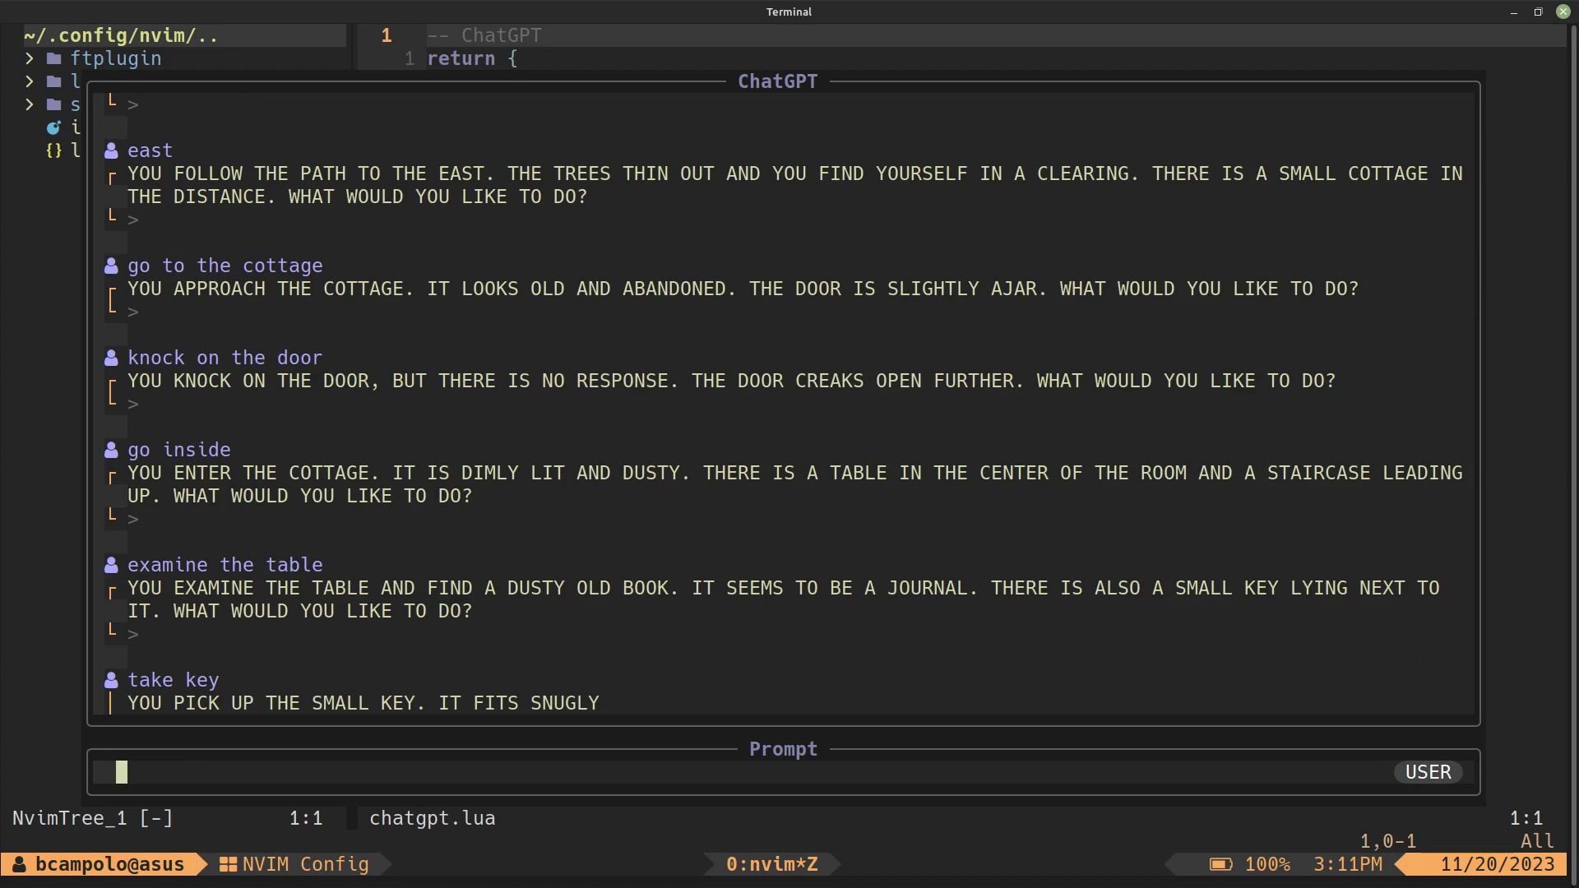
text(read )
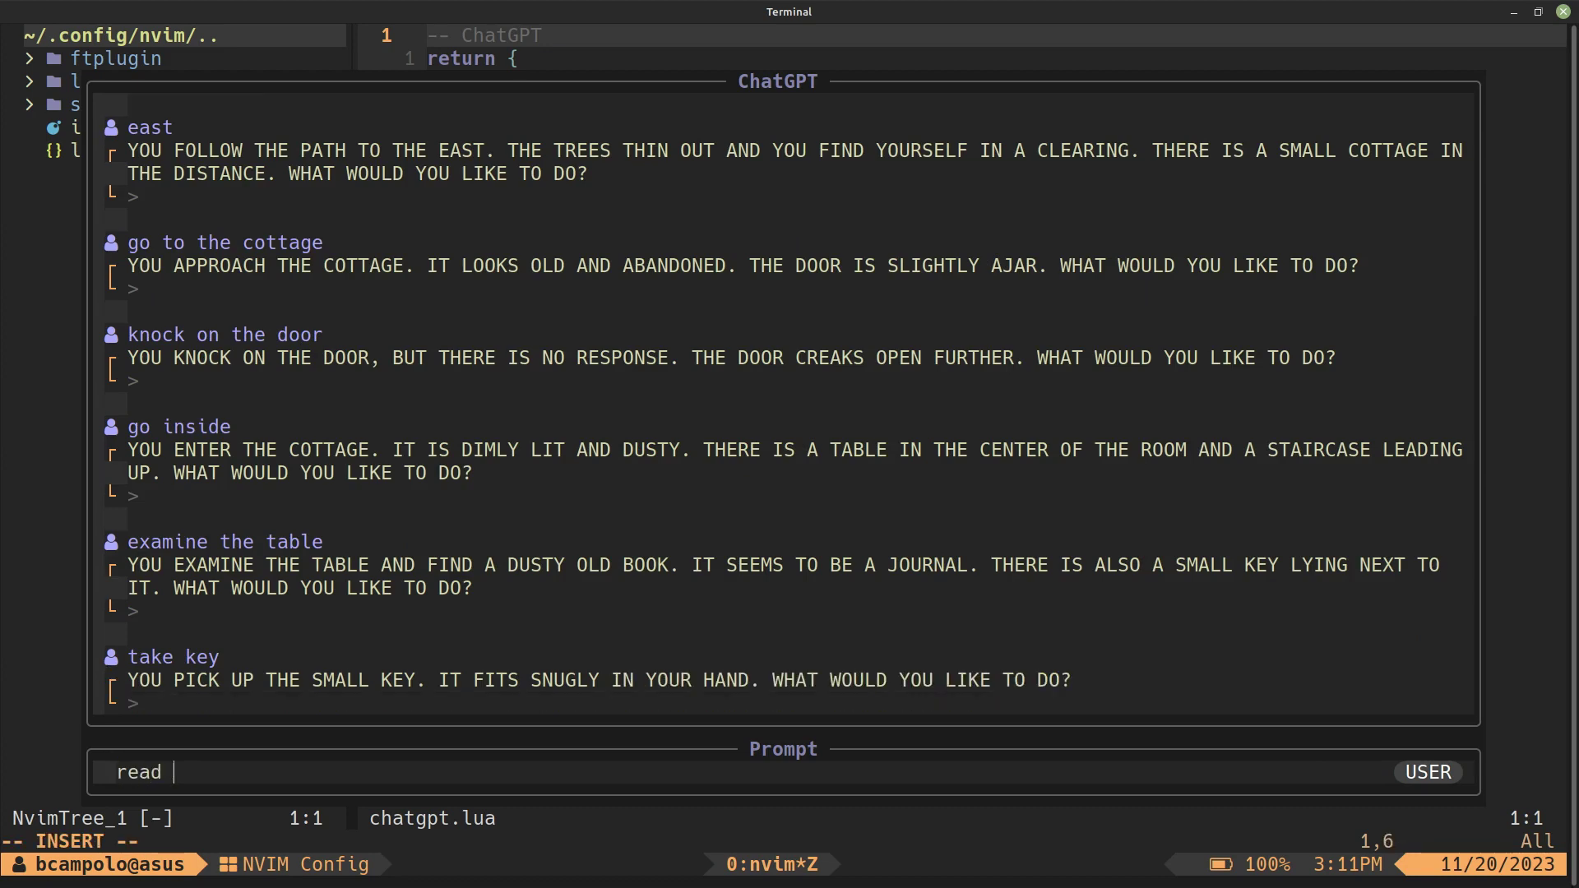
text(the book)
key(Return)
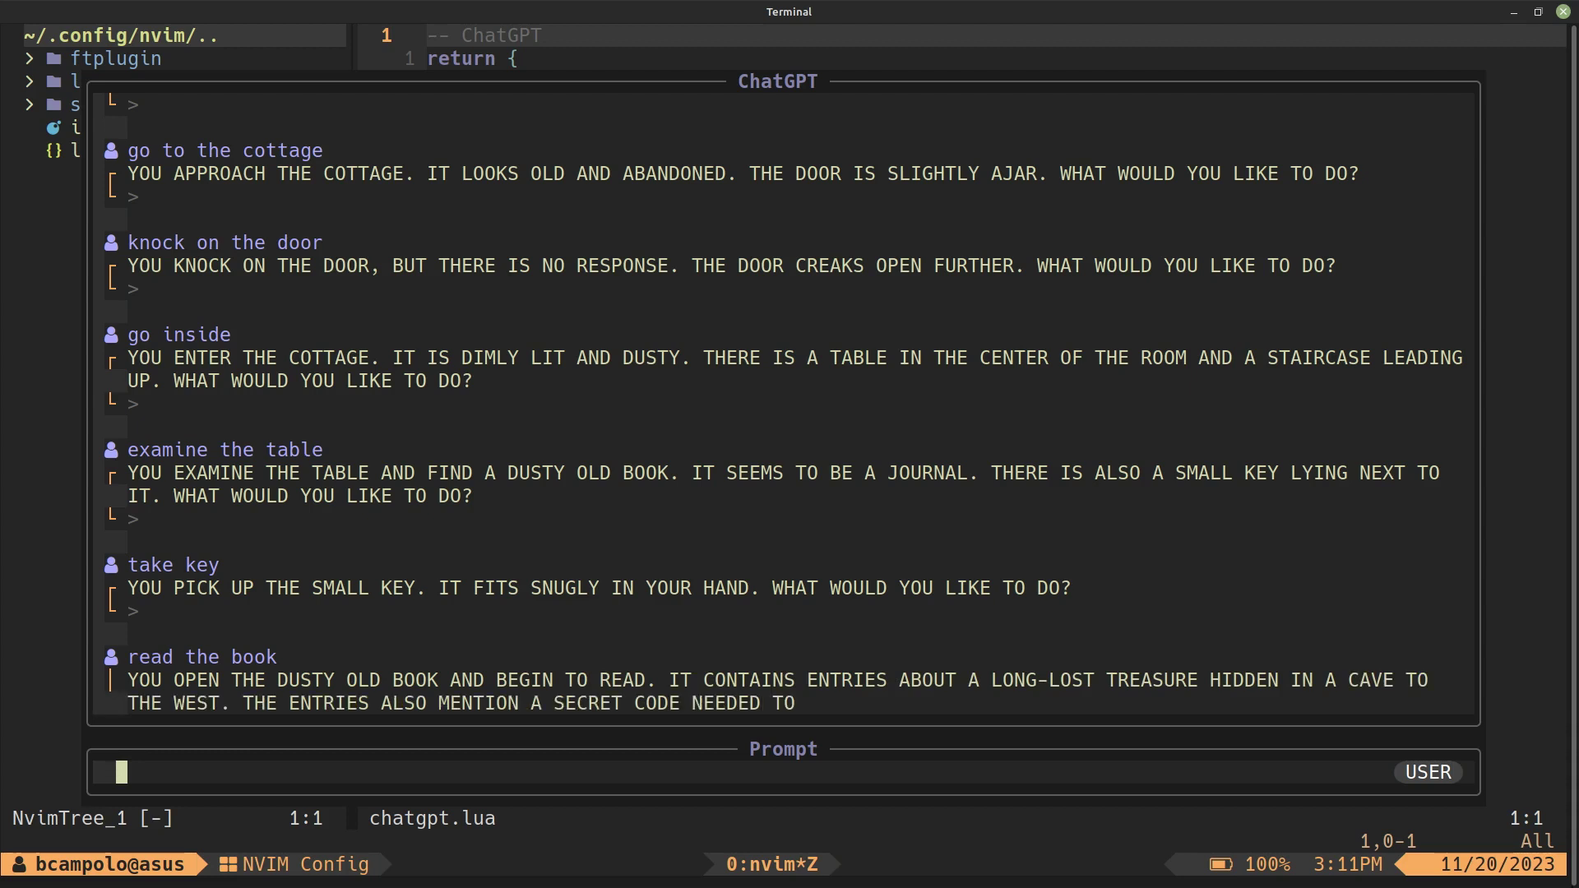
text(rea)
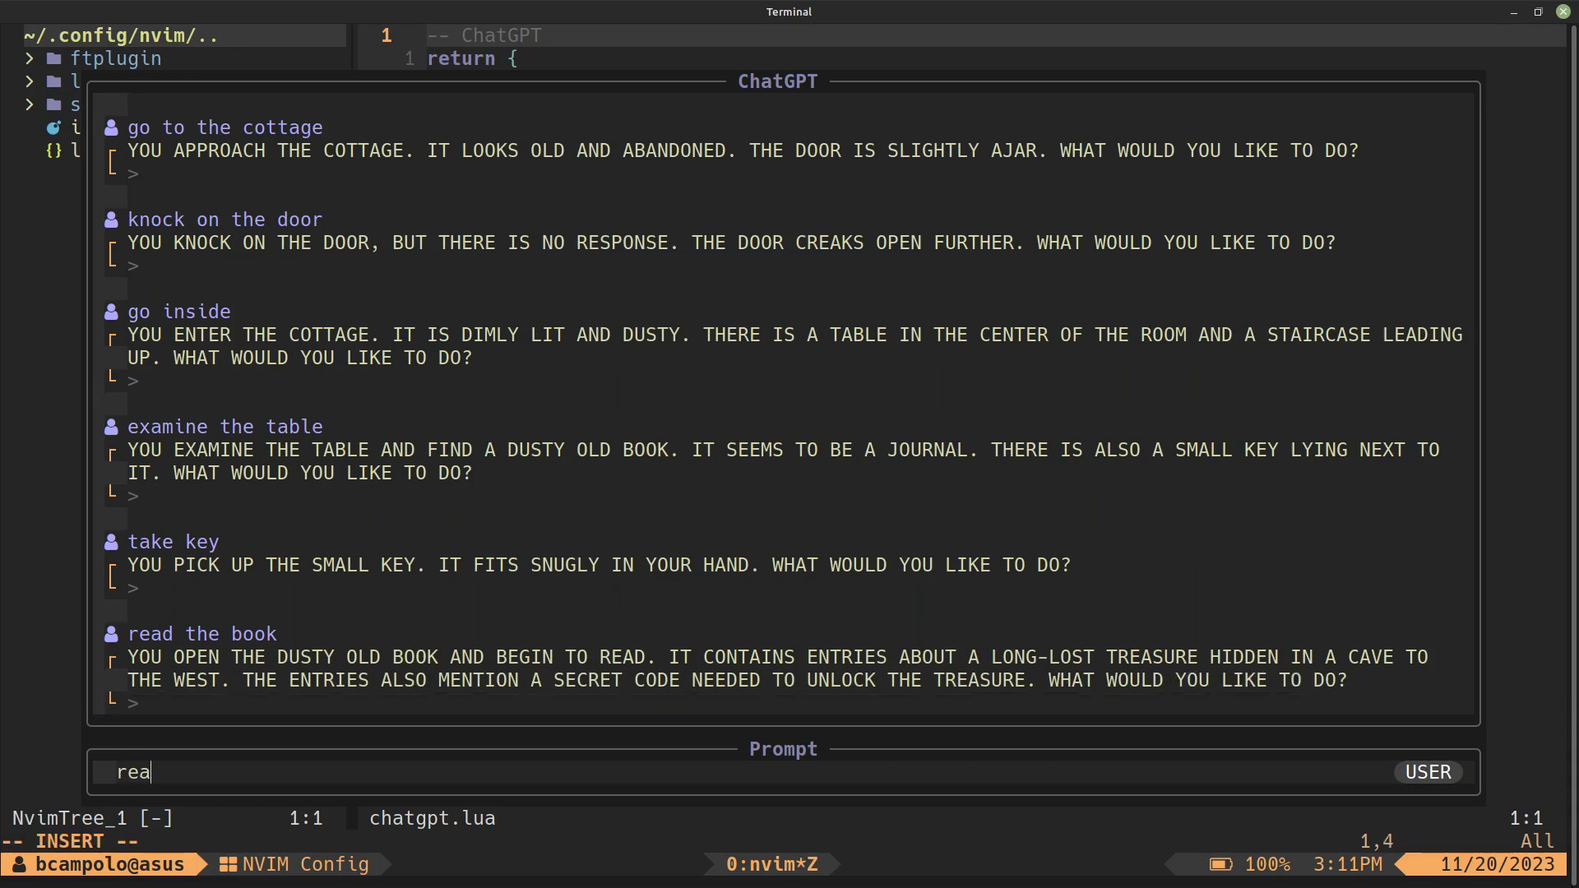
text(d more about the secret code)
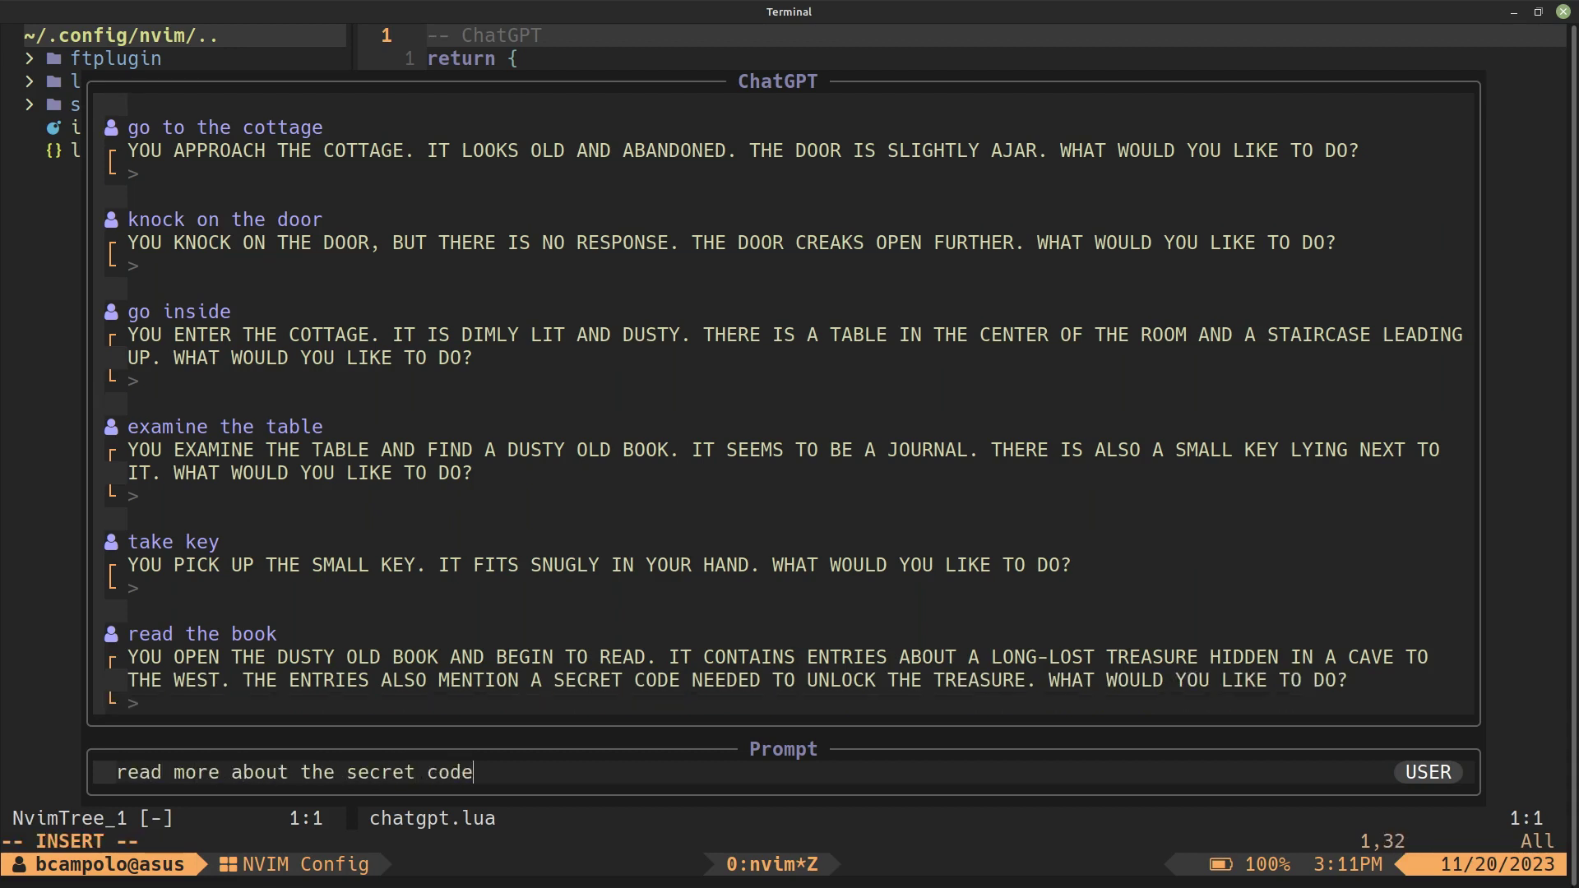
key(Return)
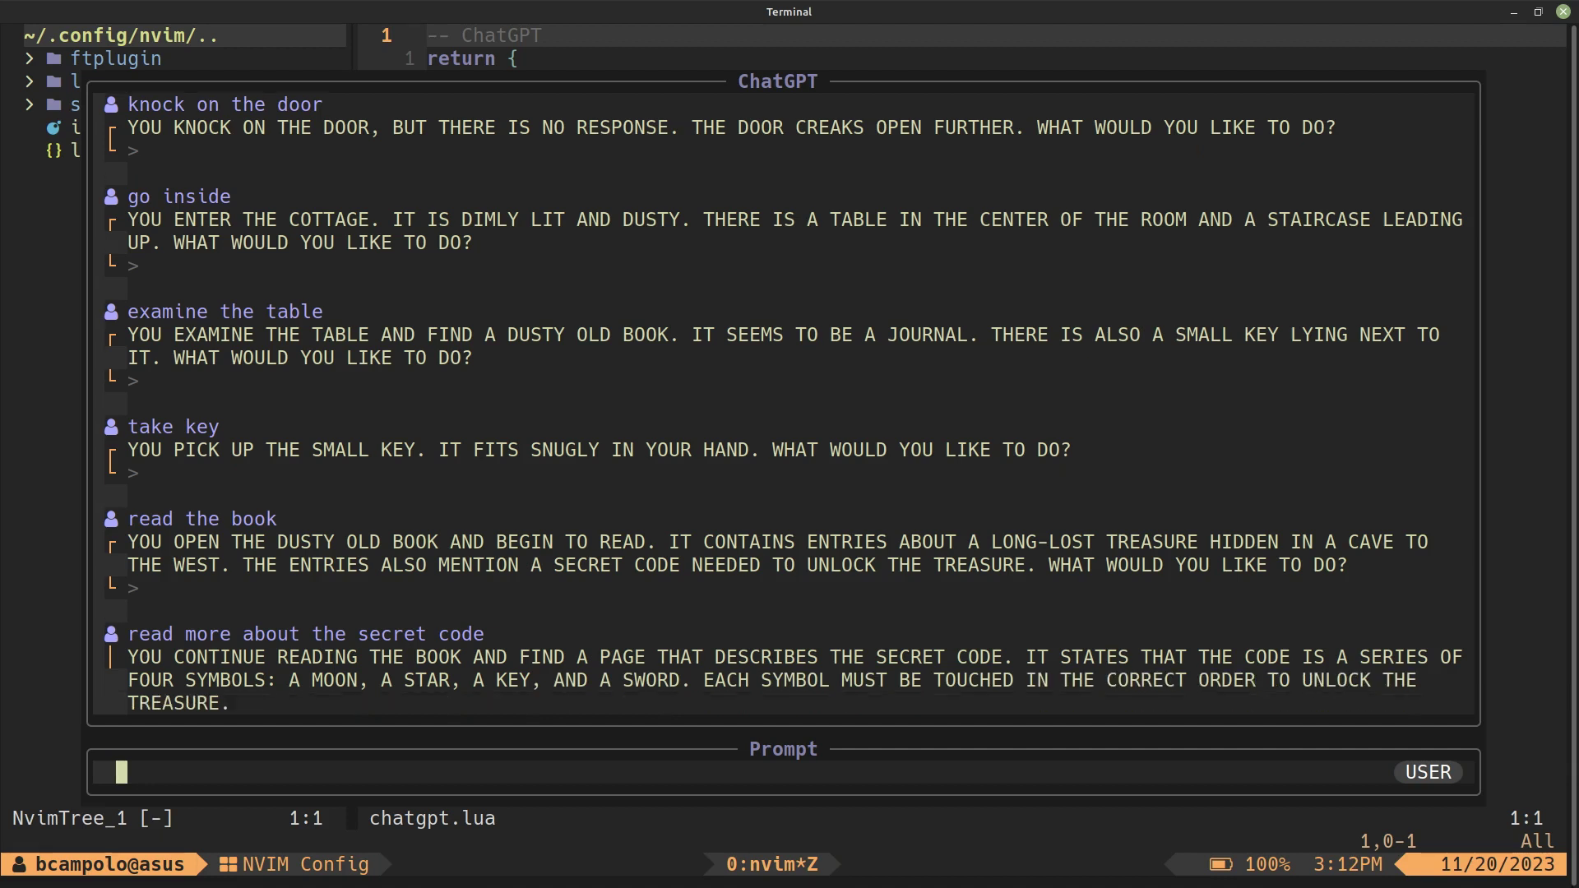
text(take book)
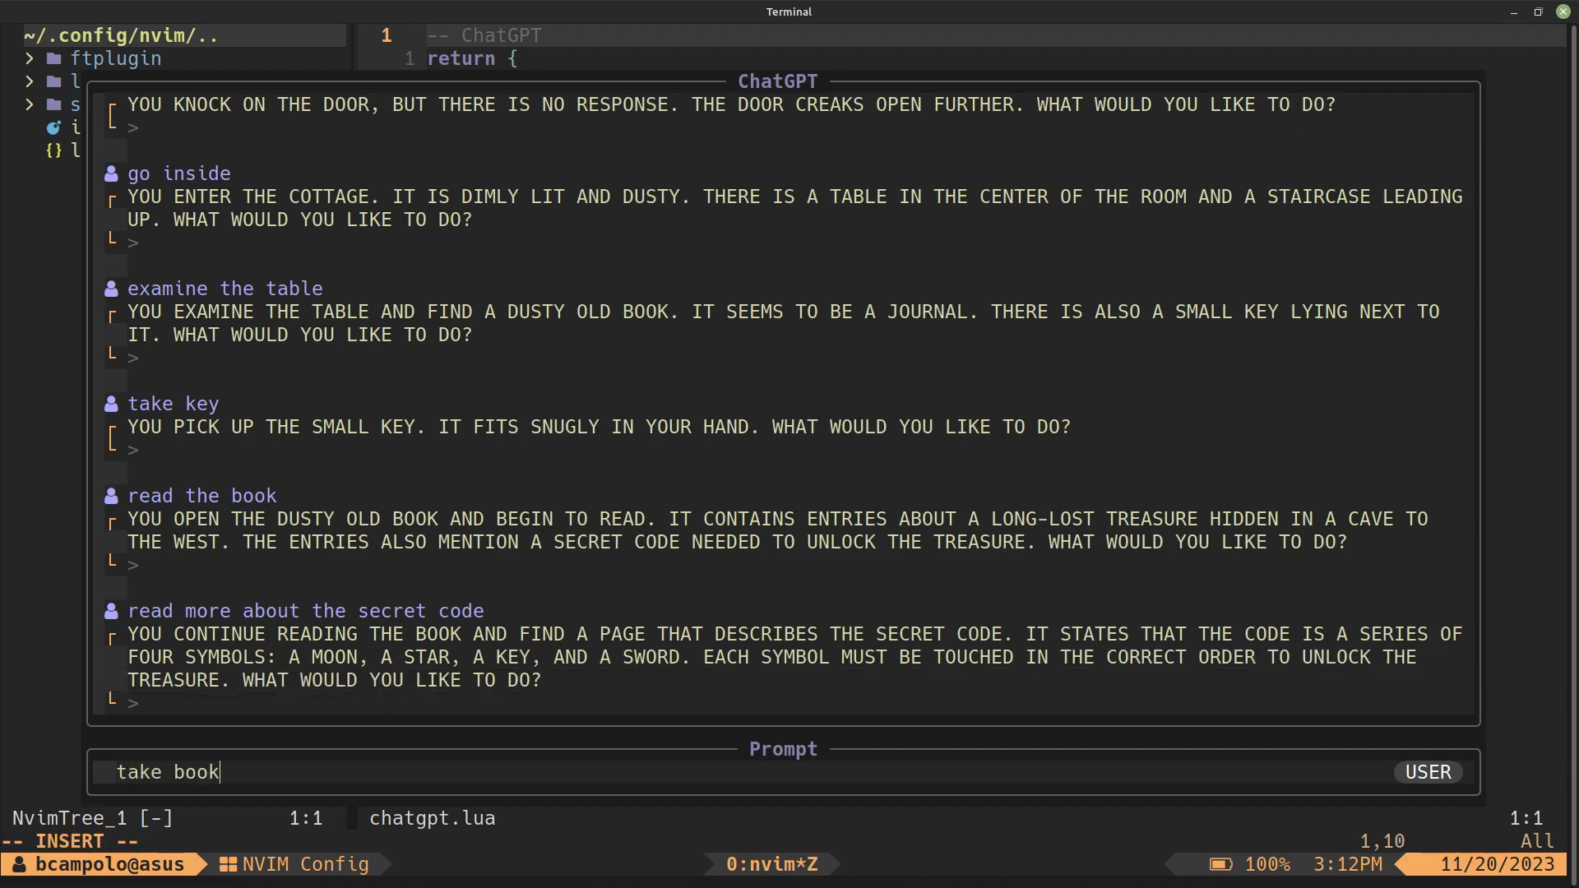
key(Return)
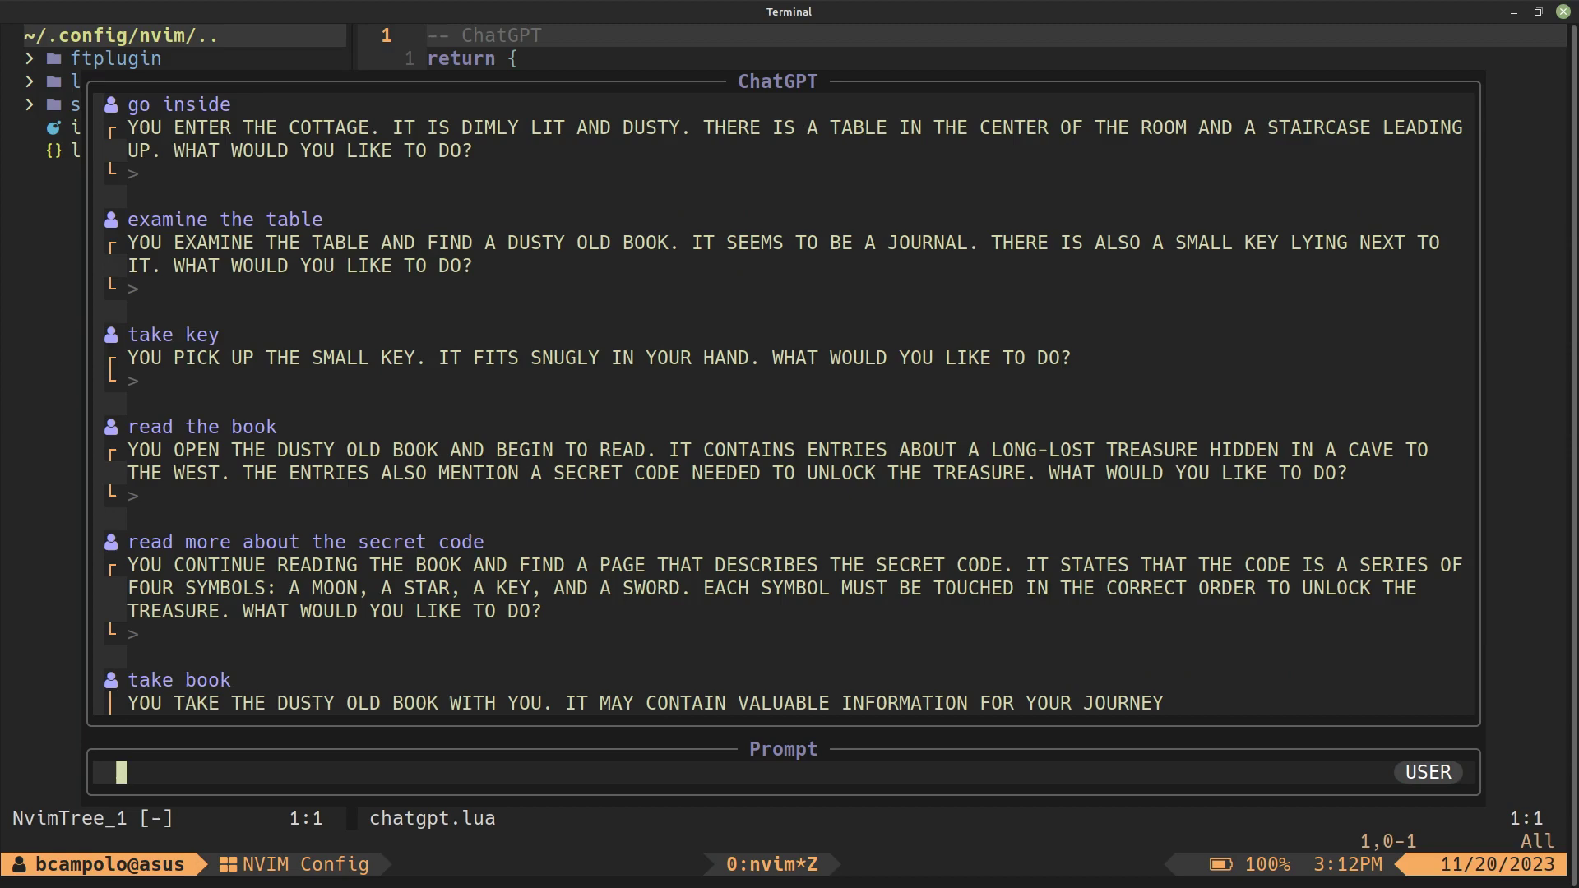
text(go upstairs)
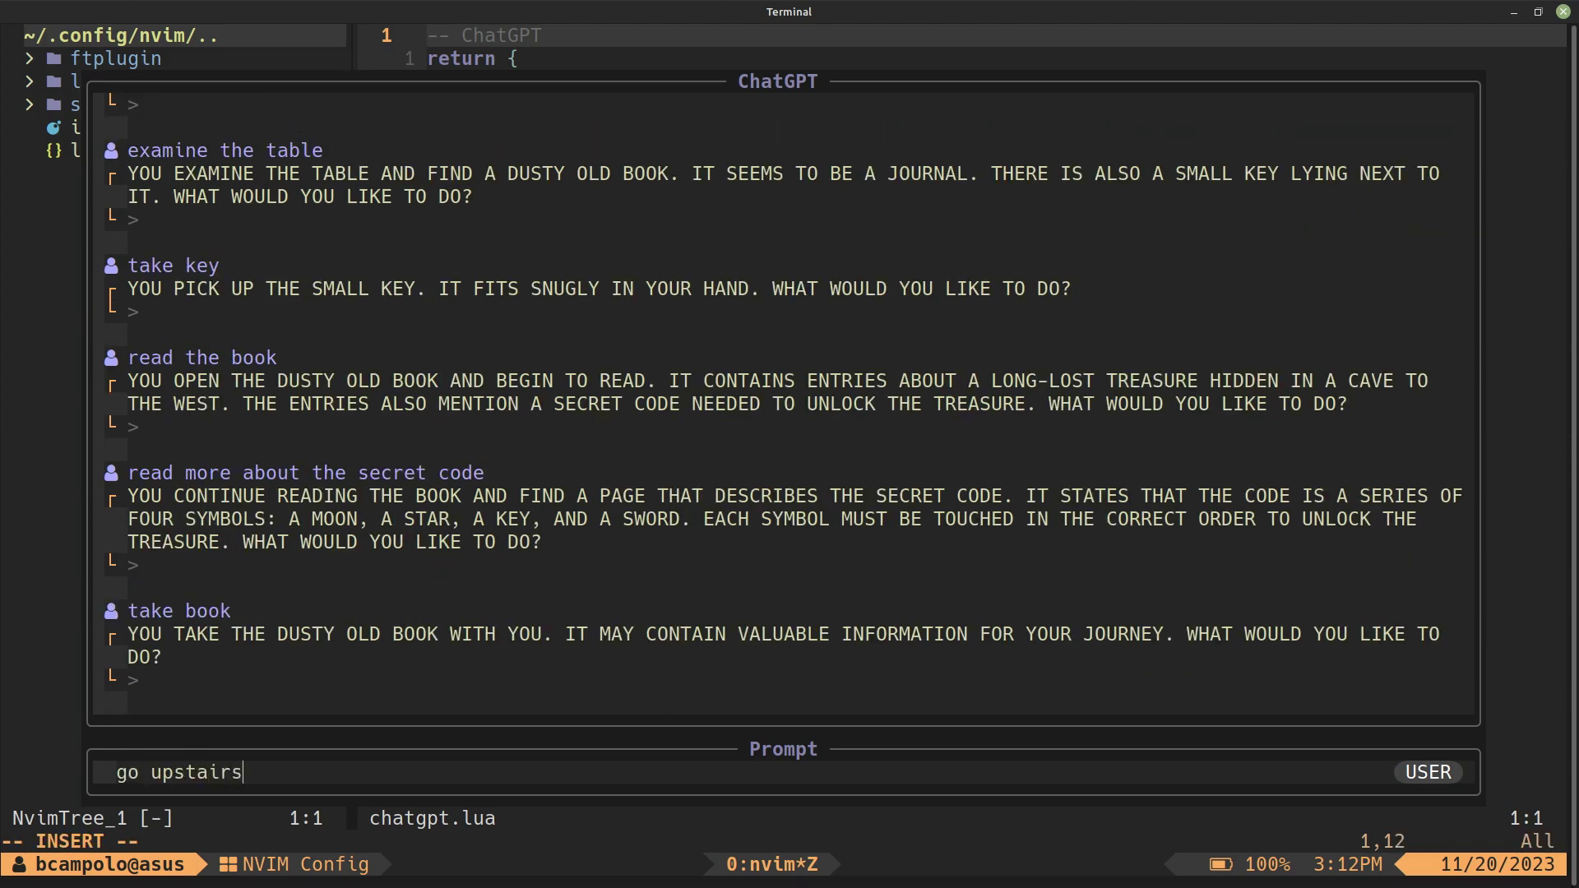
- Go upstairs, examine the clothes, read the inscription, and take the silver amulet
key(Escape)
key(Return)
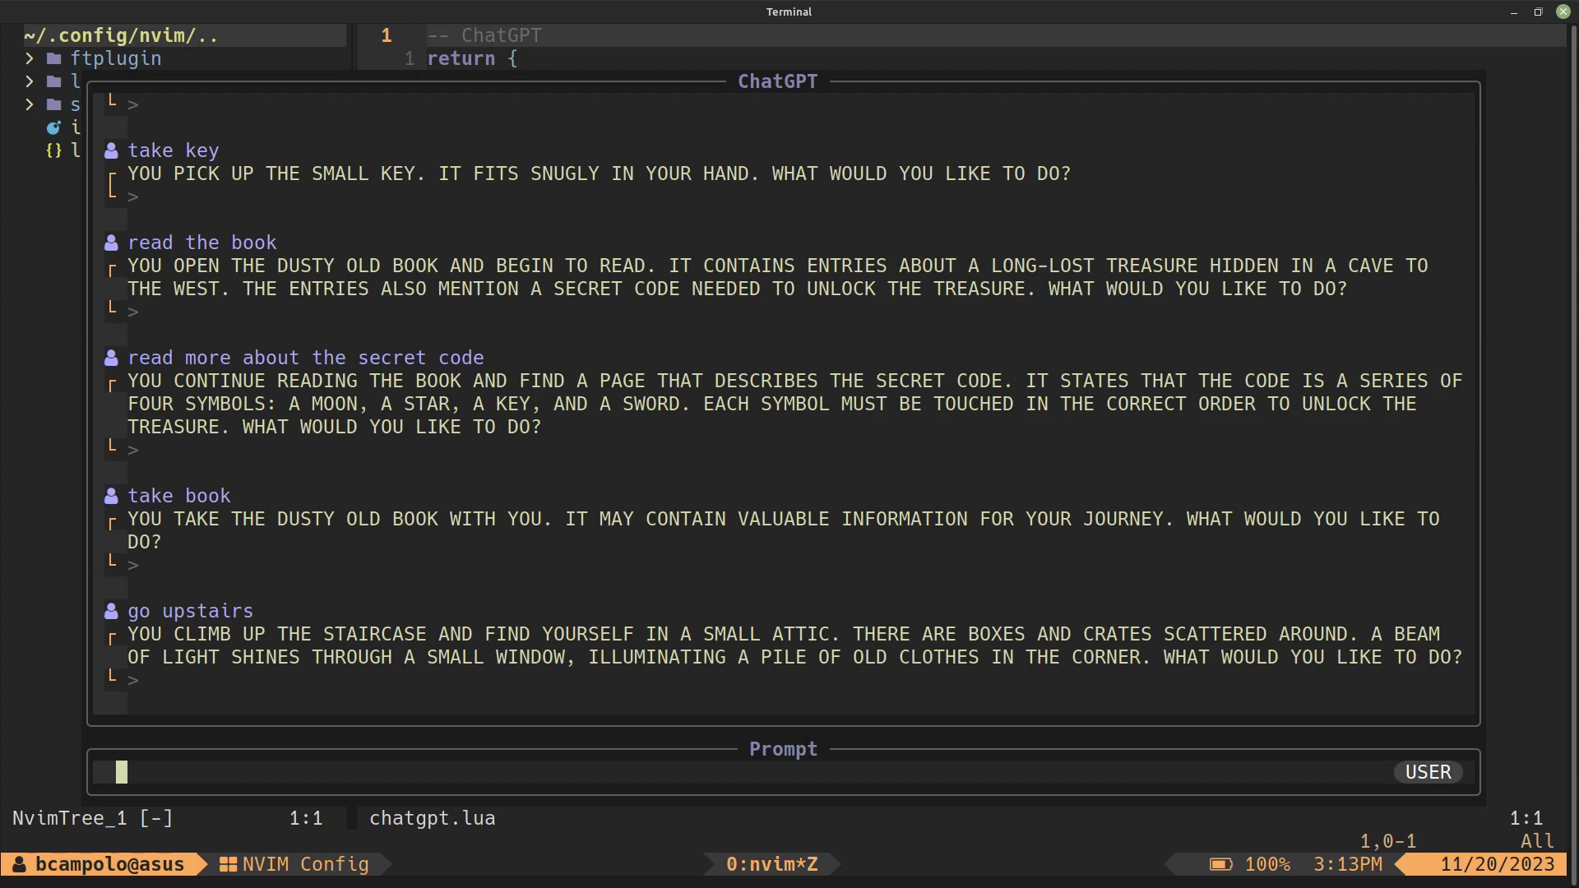
text(iexamine clothe)
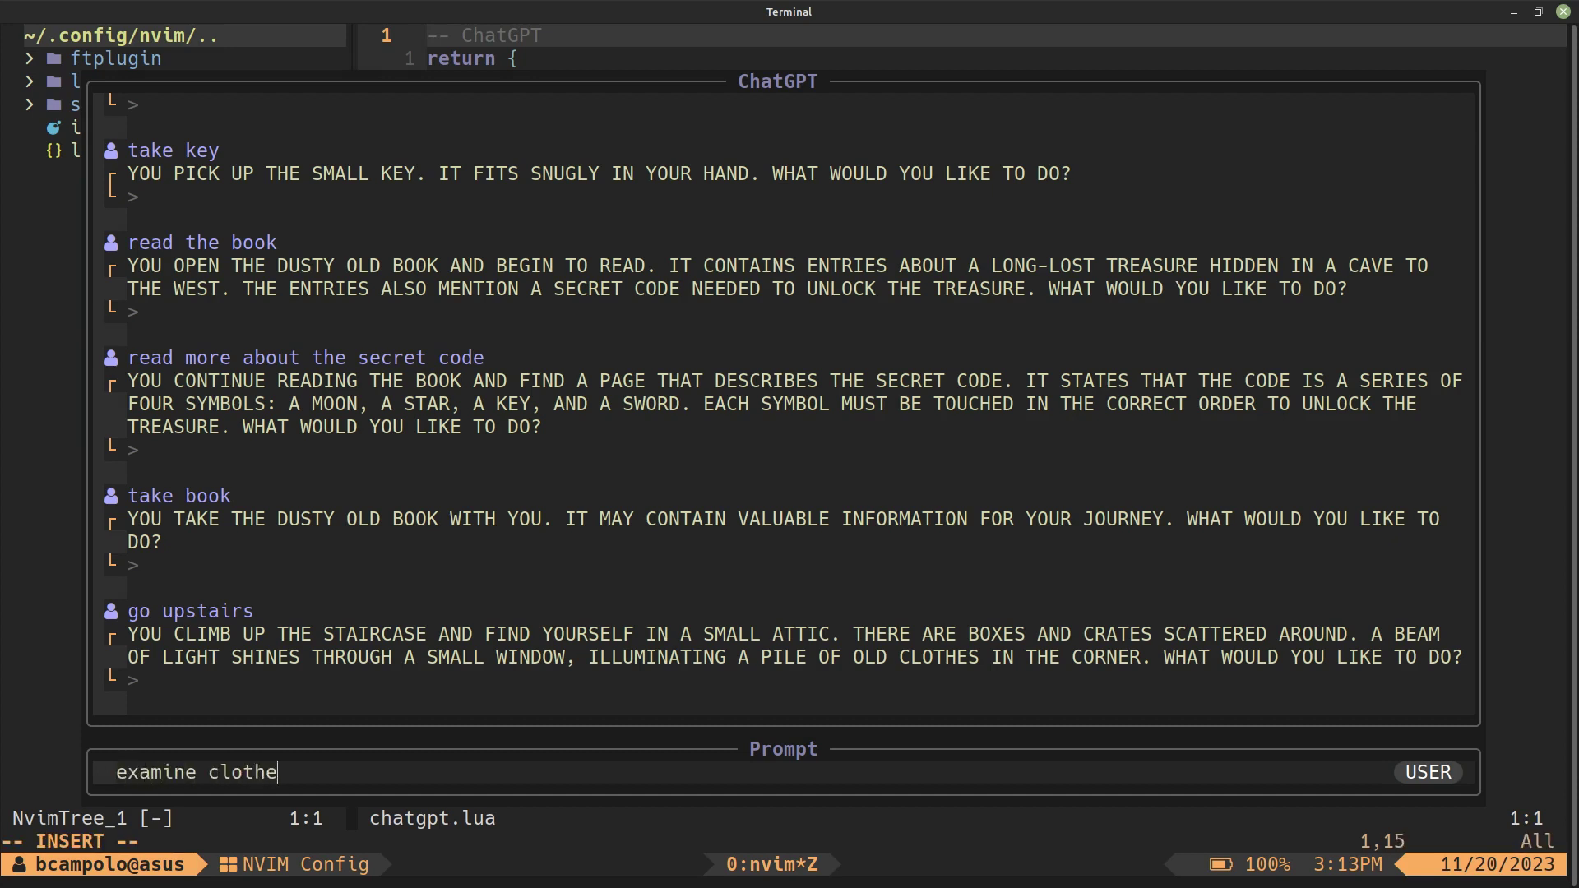
text(s)
key(Escape)
key(Return)
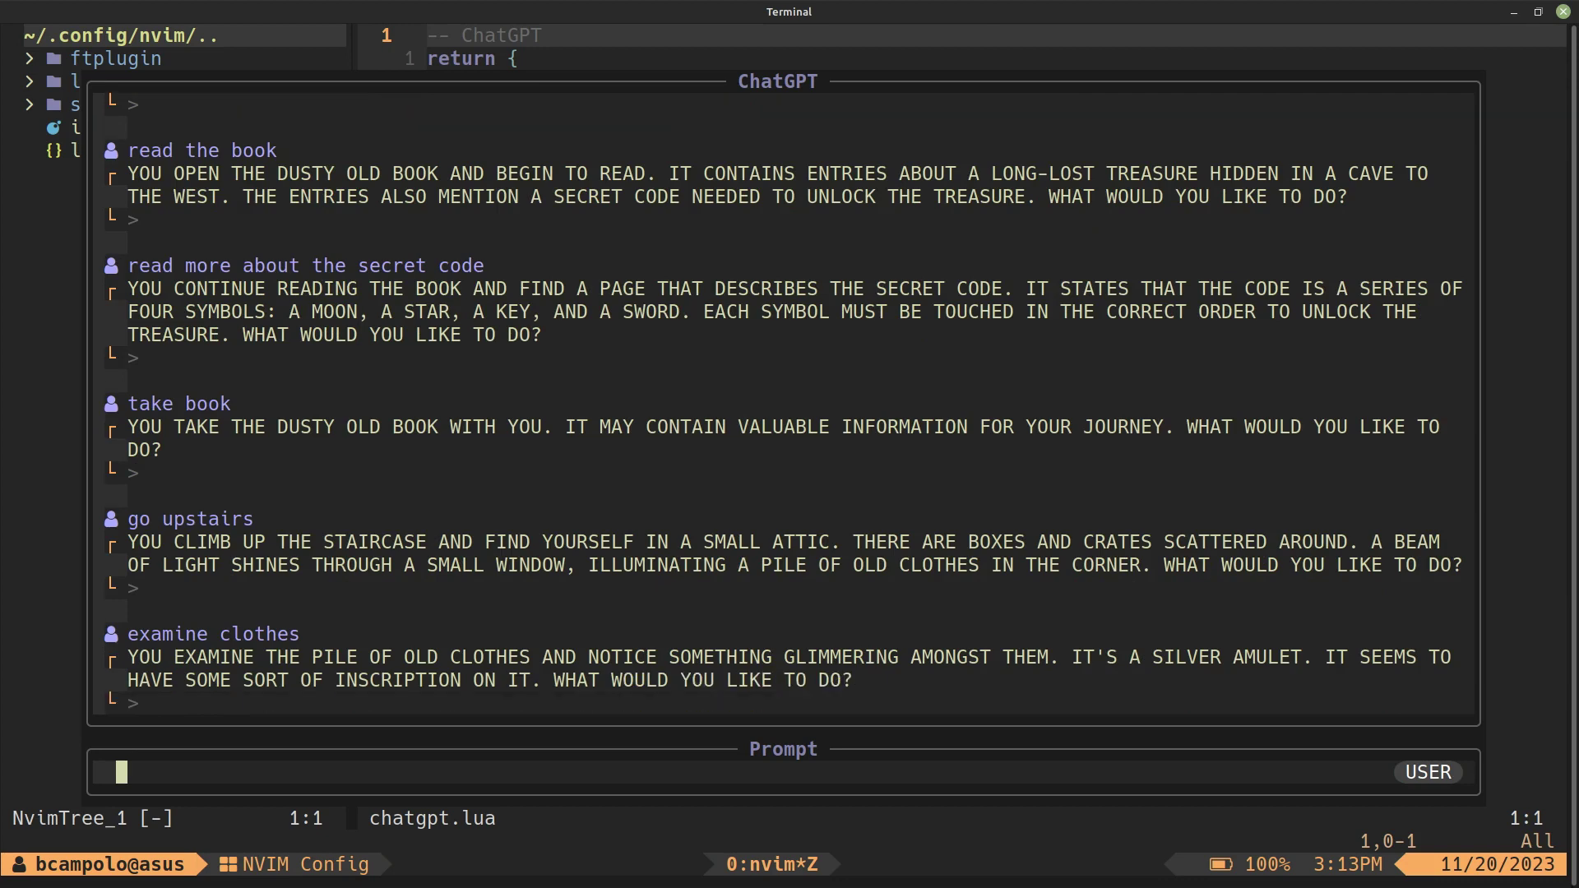
text(read inscription)
key(Escape)
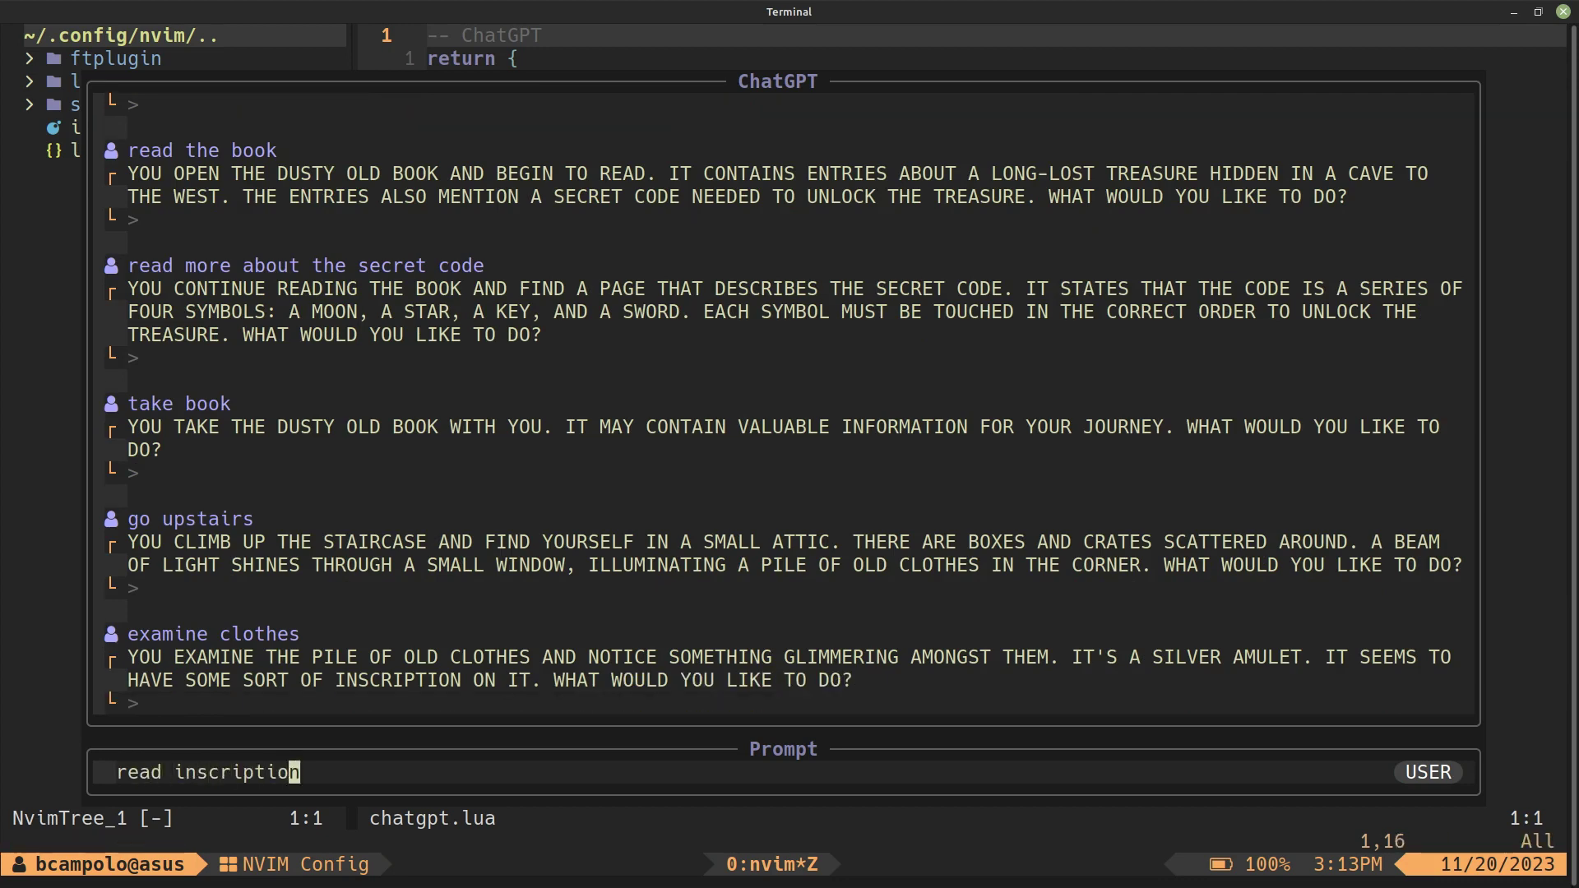
key(Return)
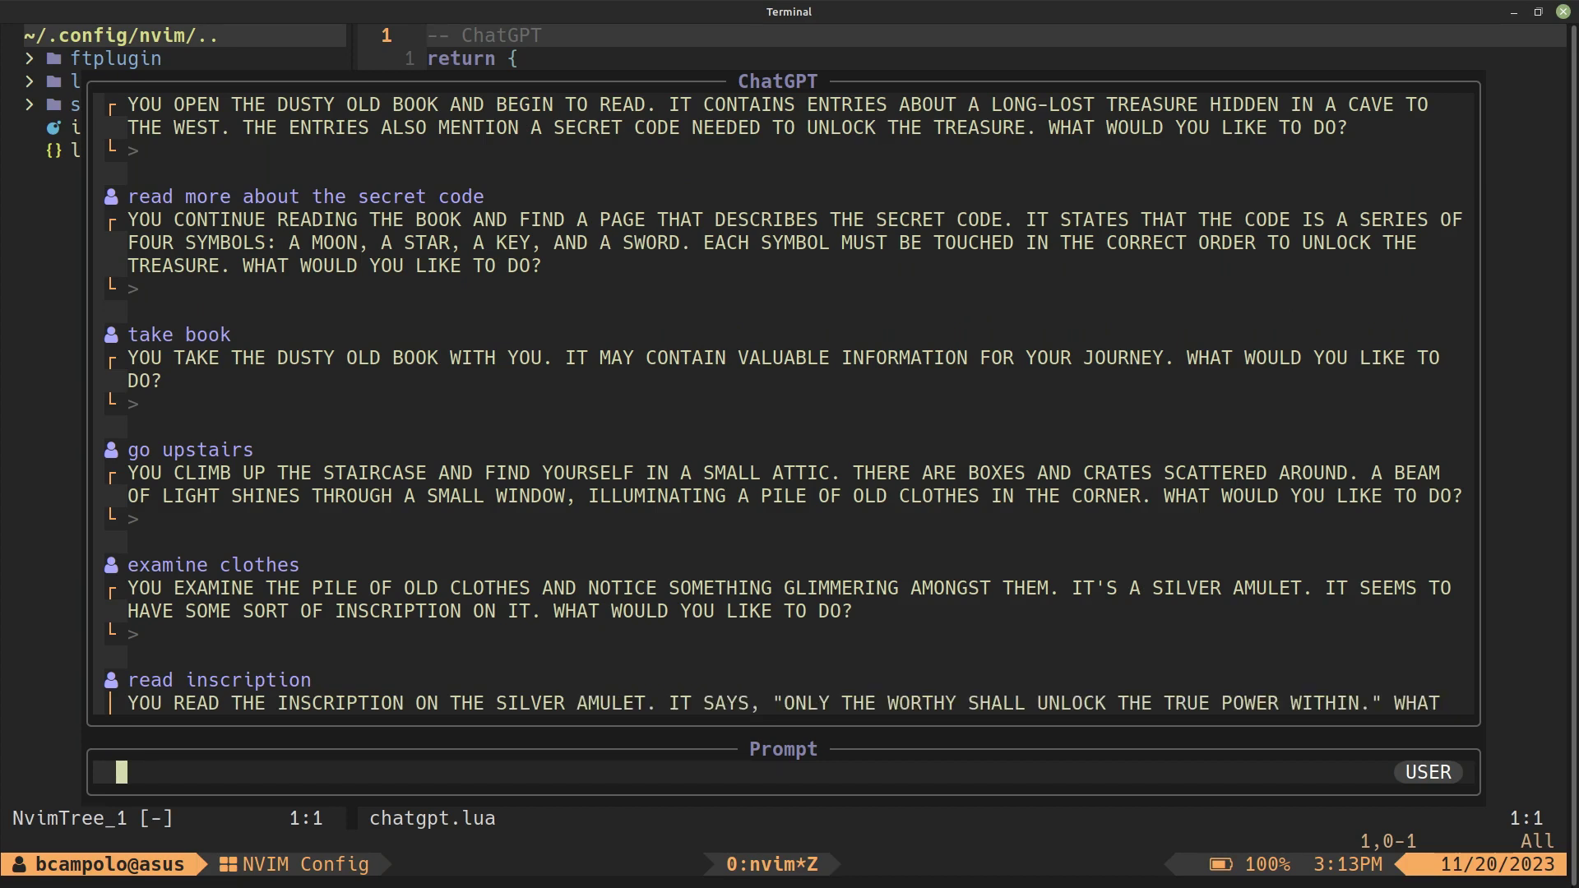
text(itake amulet)
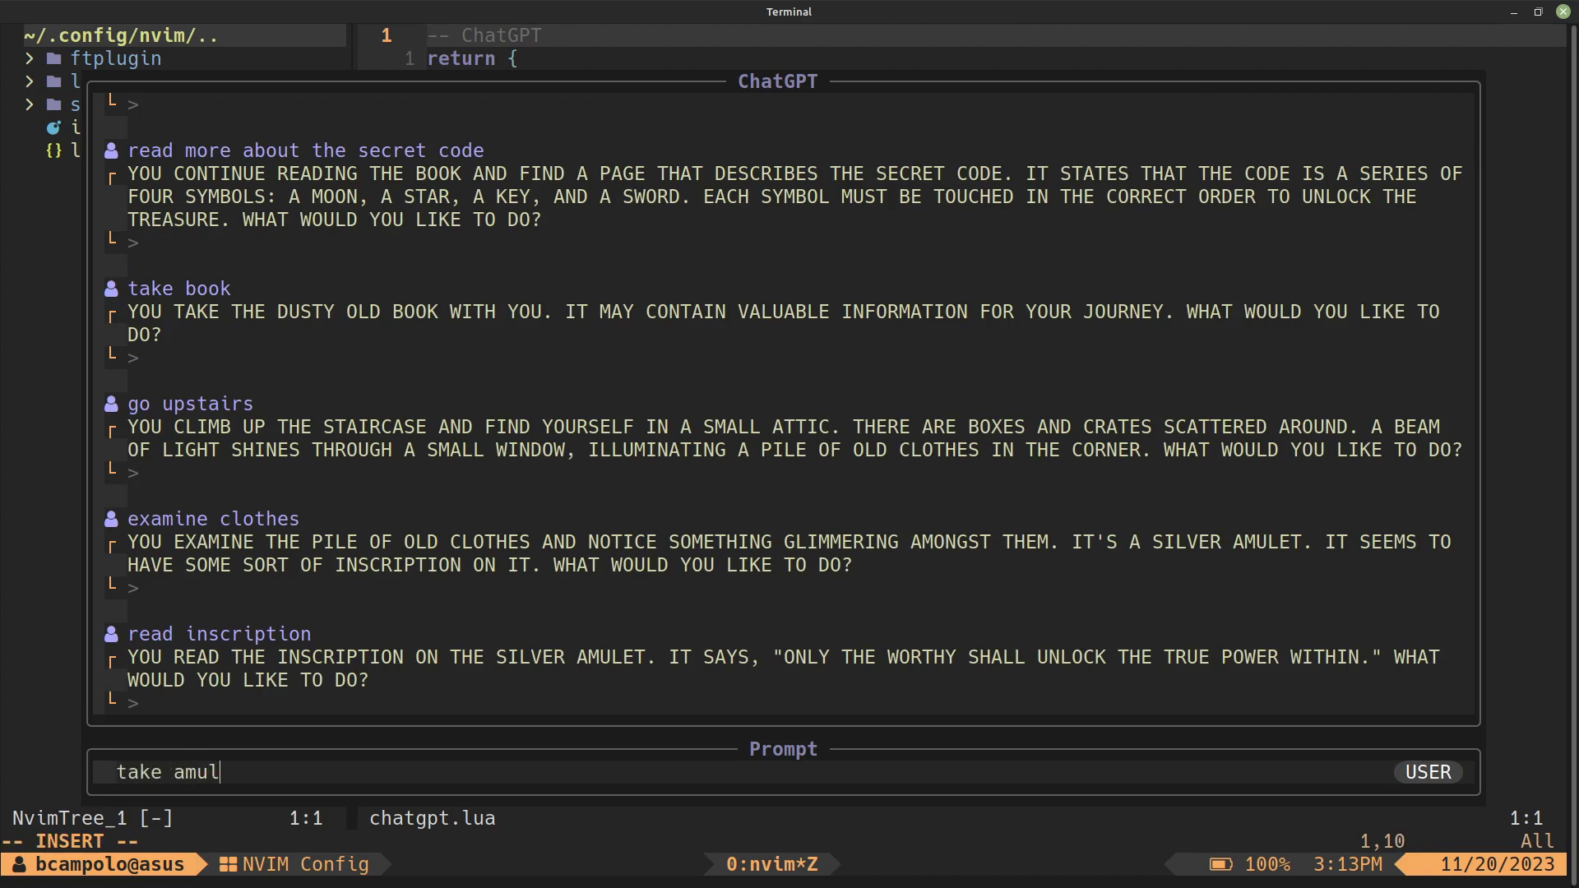
key(Return)
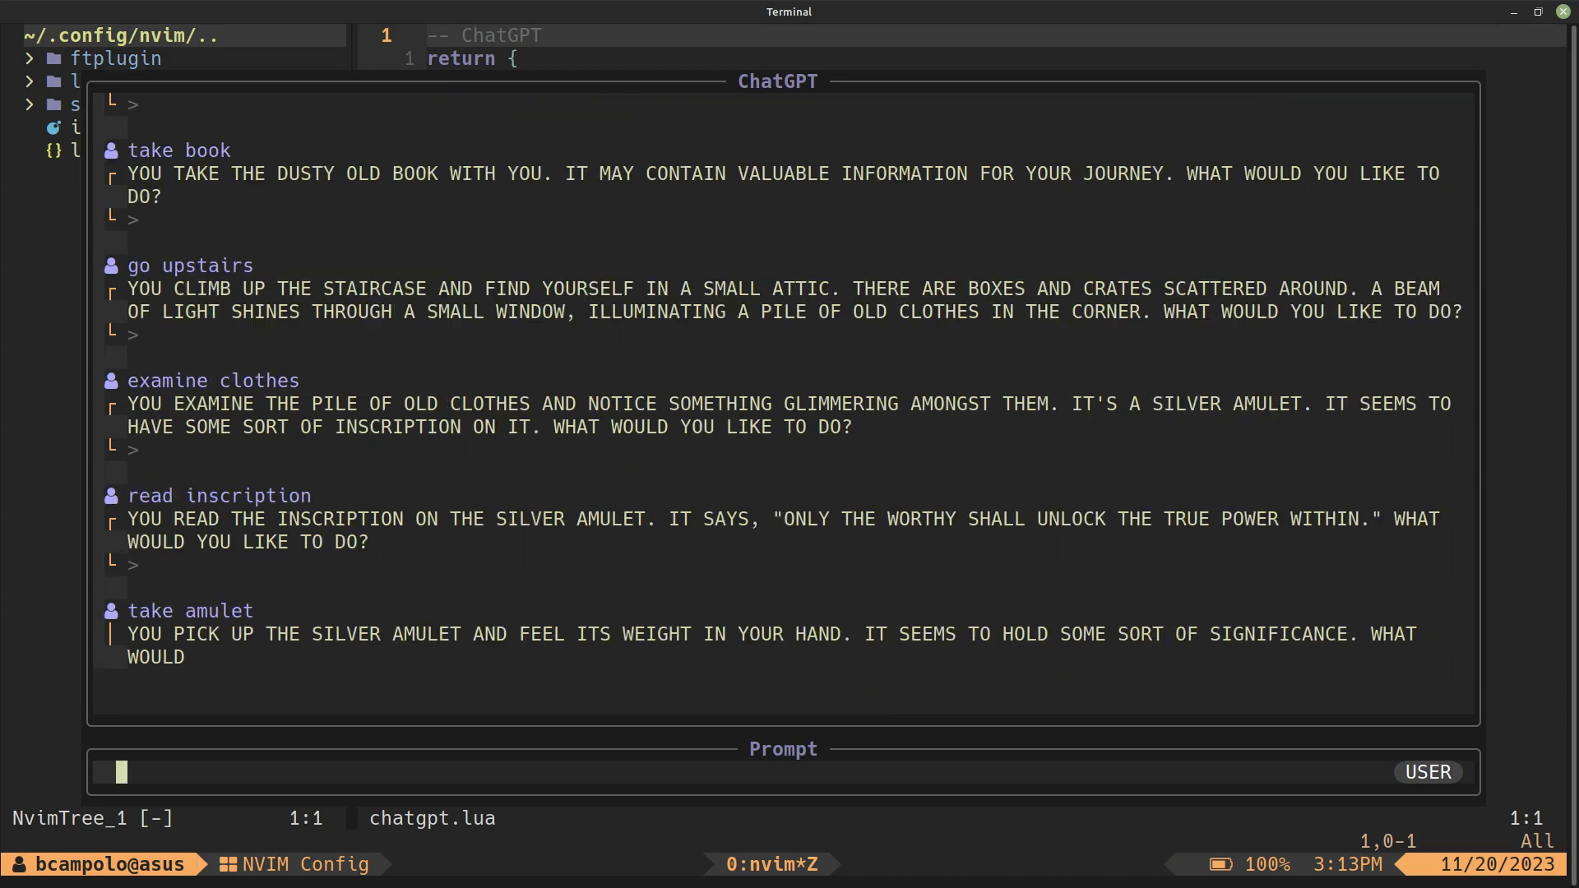
text(ilook around)
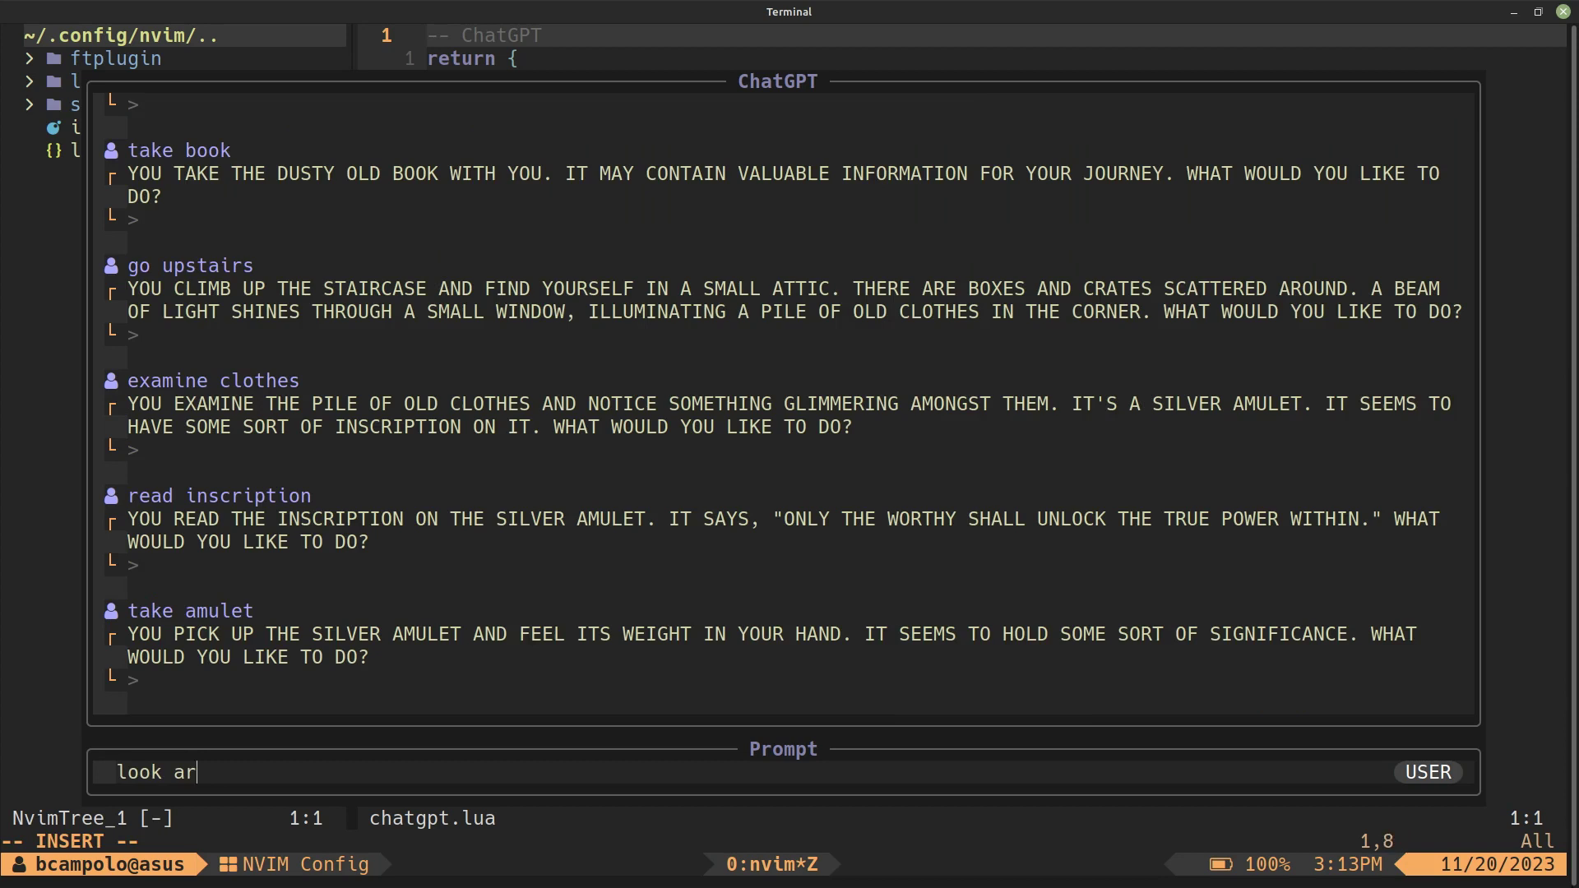
- Look around, open the chest with the key, take and examine the map and flashlight, then go downstairs
key(Escape)
key(Return)
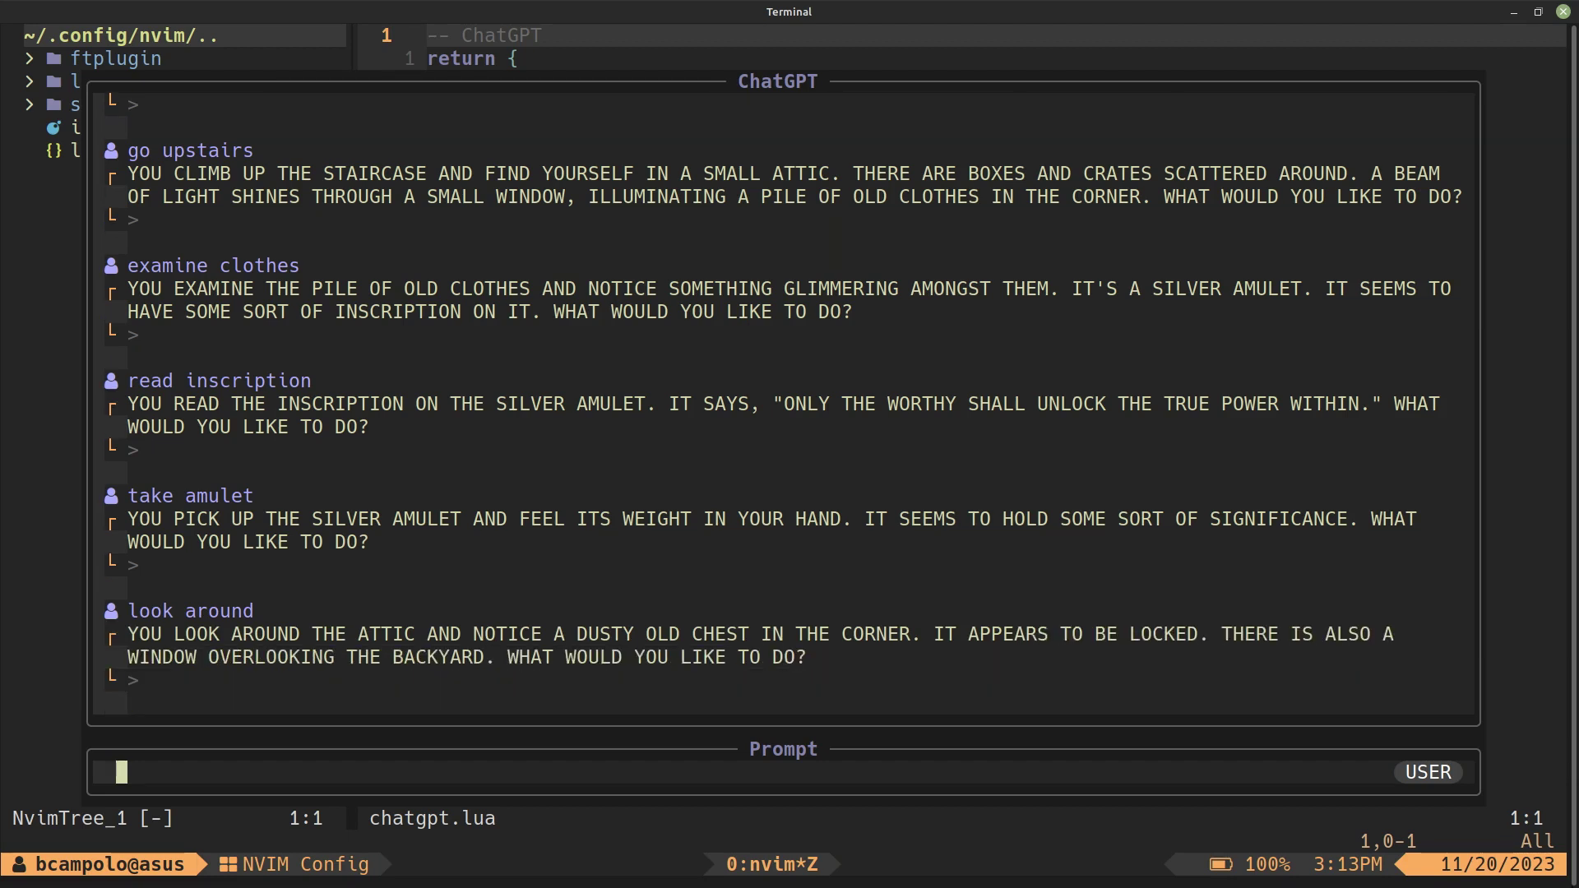
text(io)
text(pen chest )
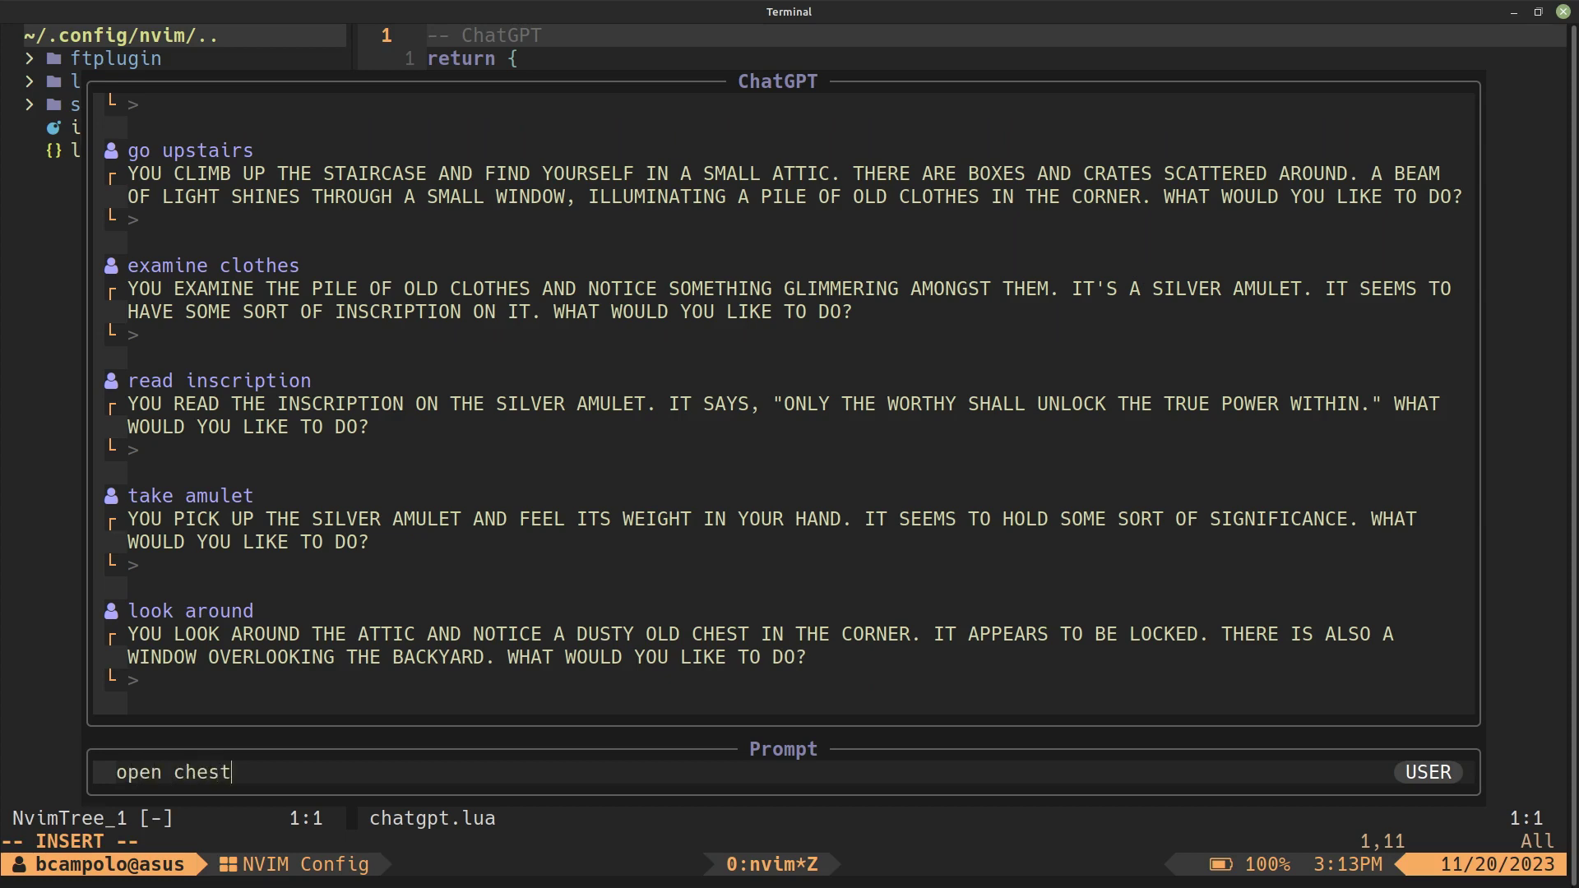
text(with key)
key(Return)
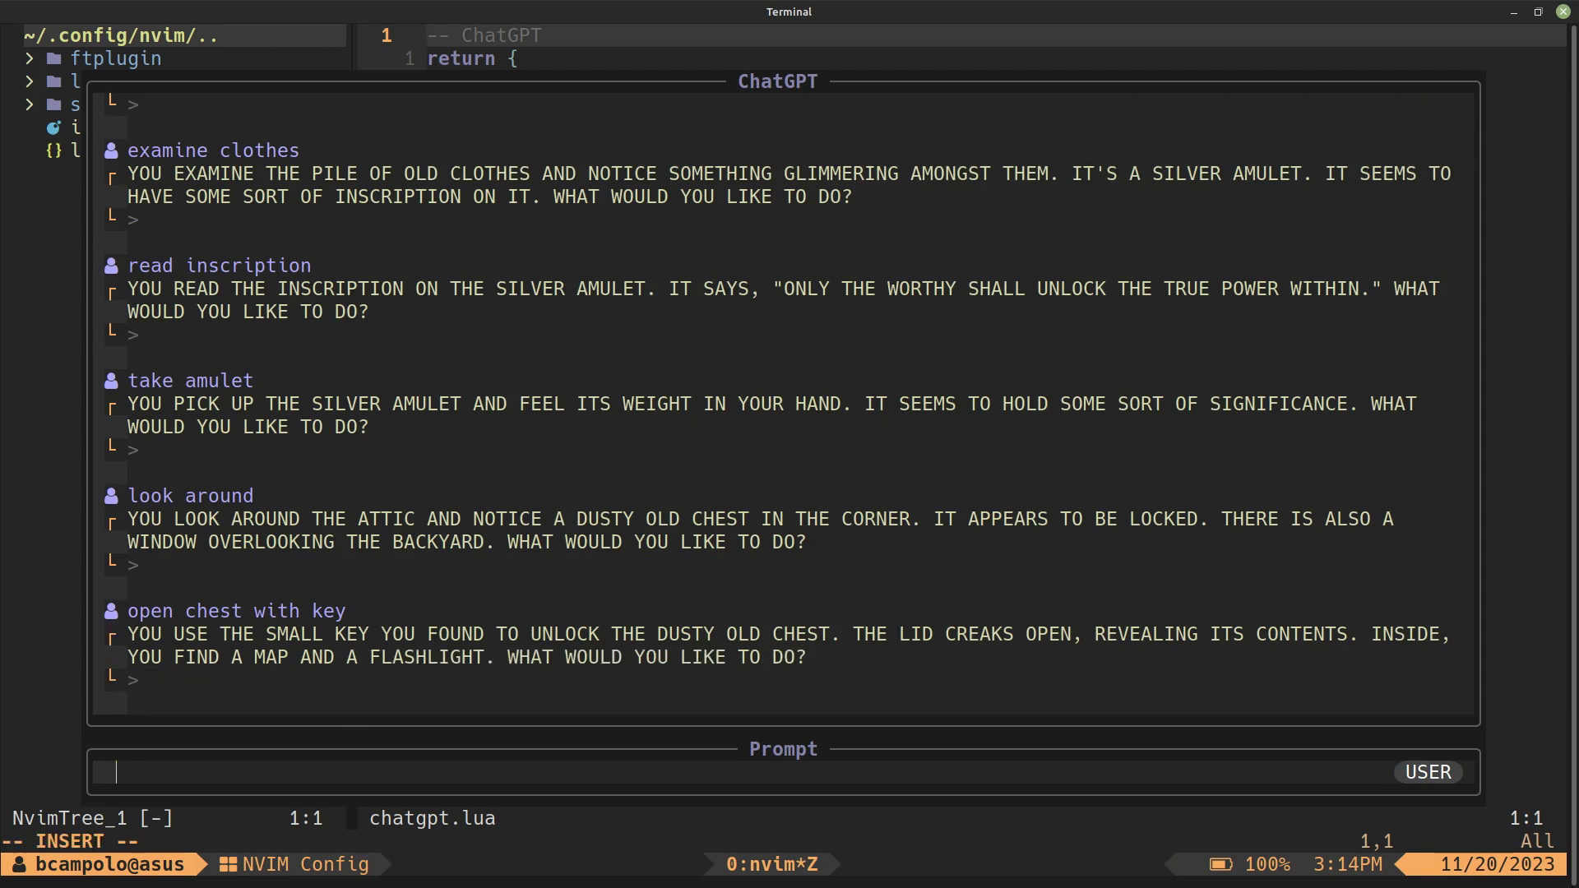
text(take map and flashligh)
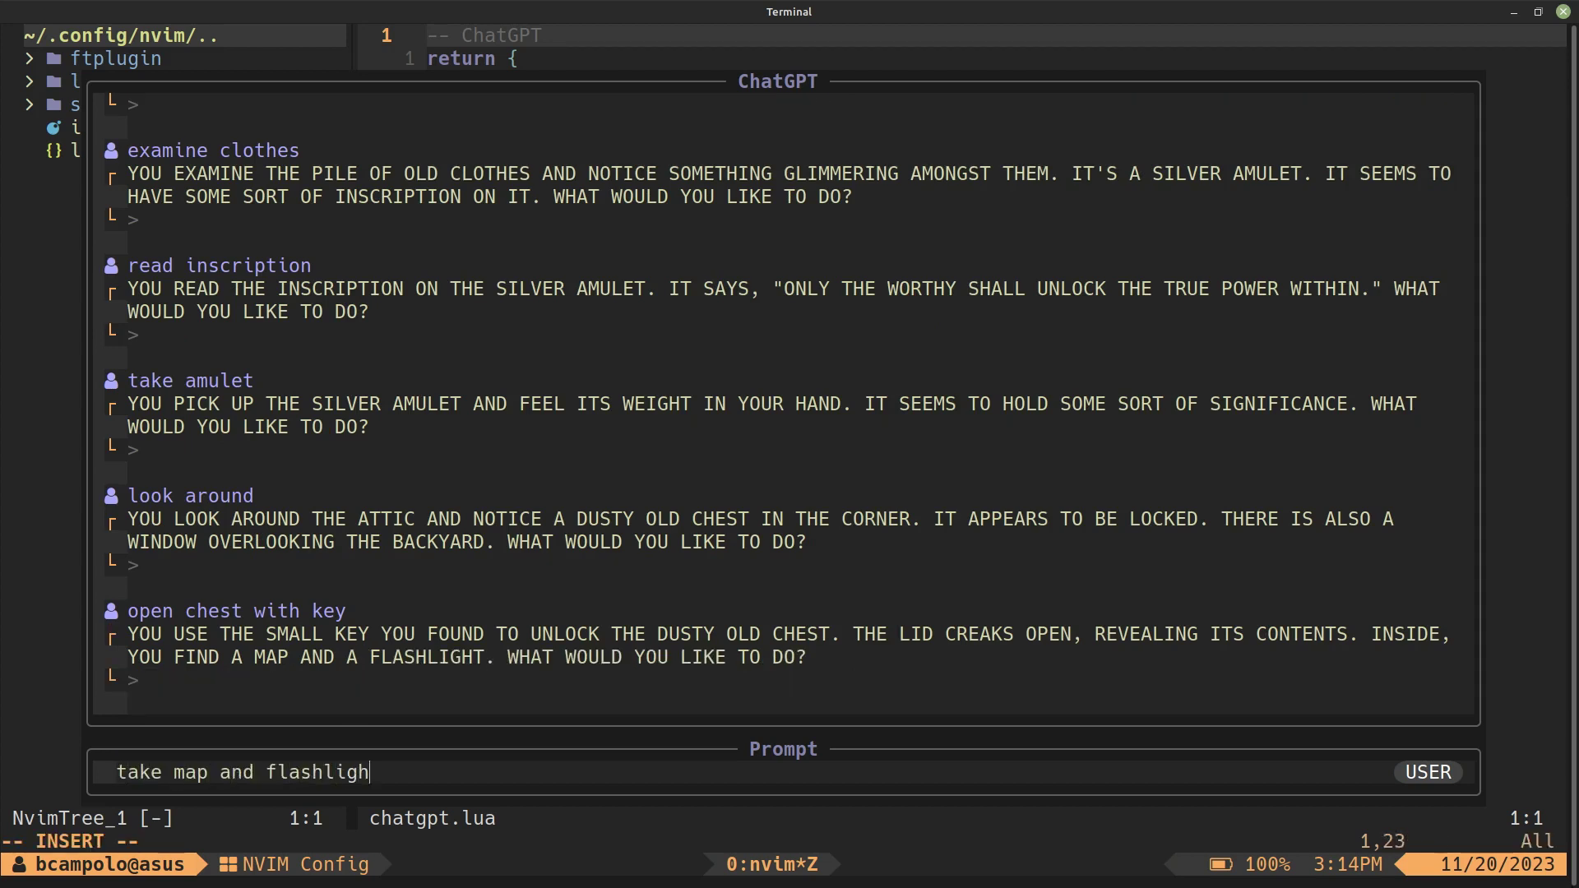
text(t)
key(Return)
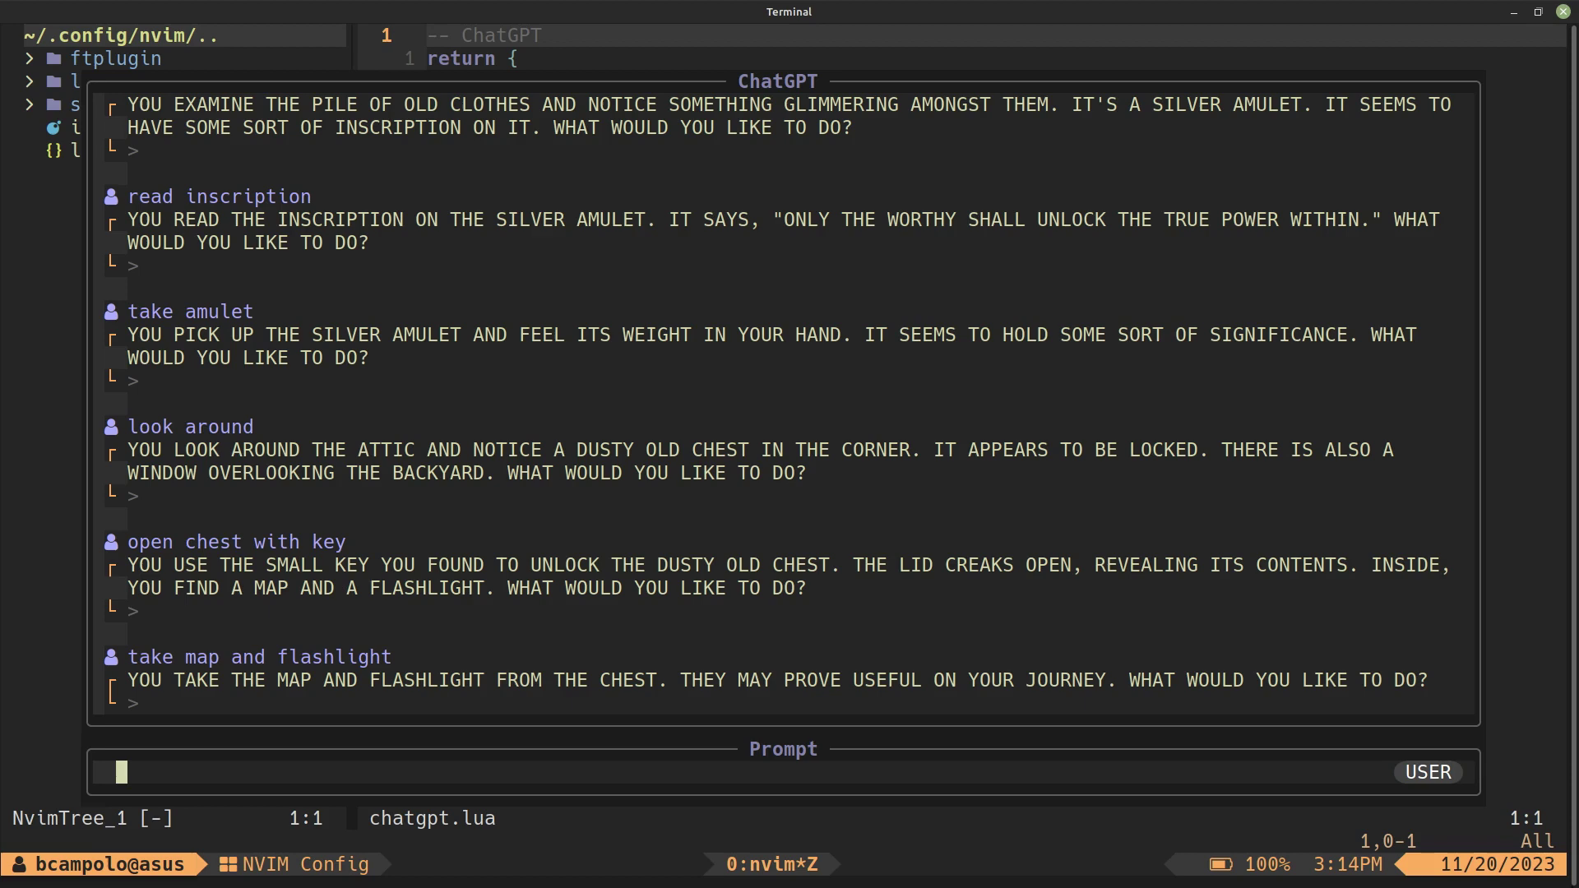
text(iexamine map)
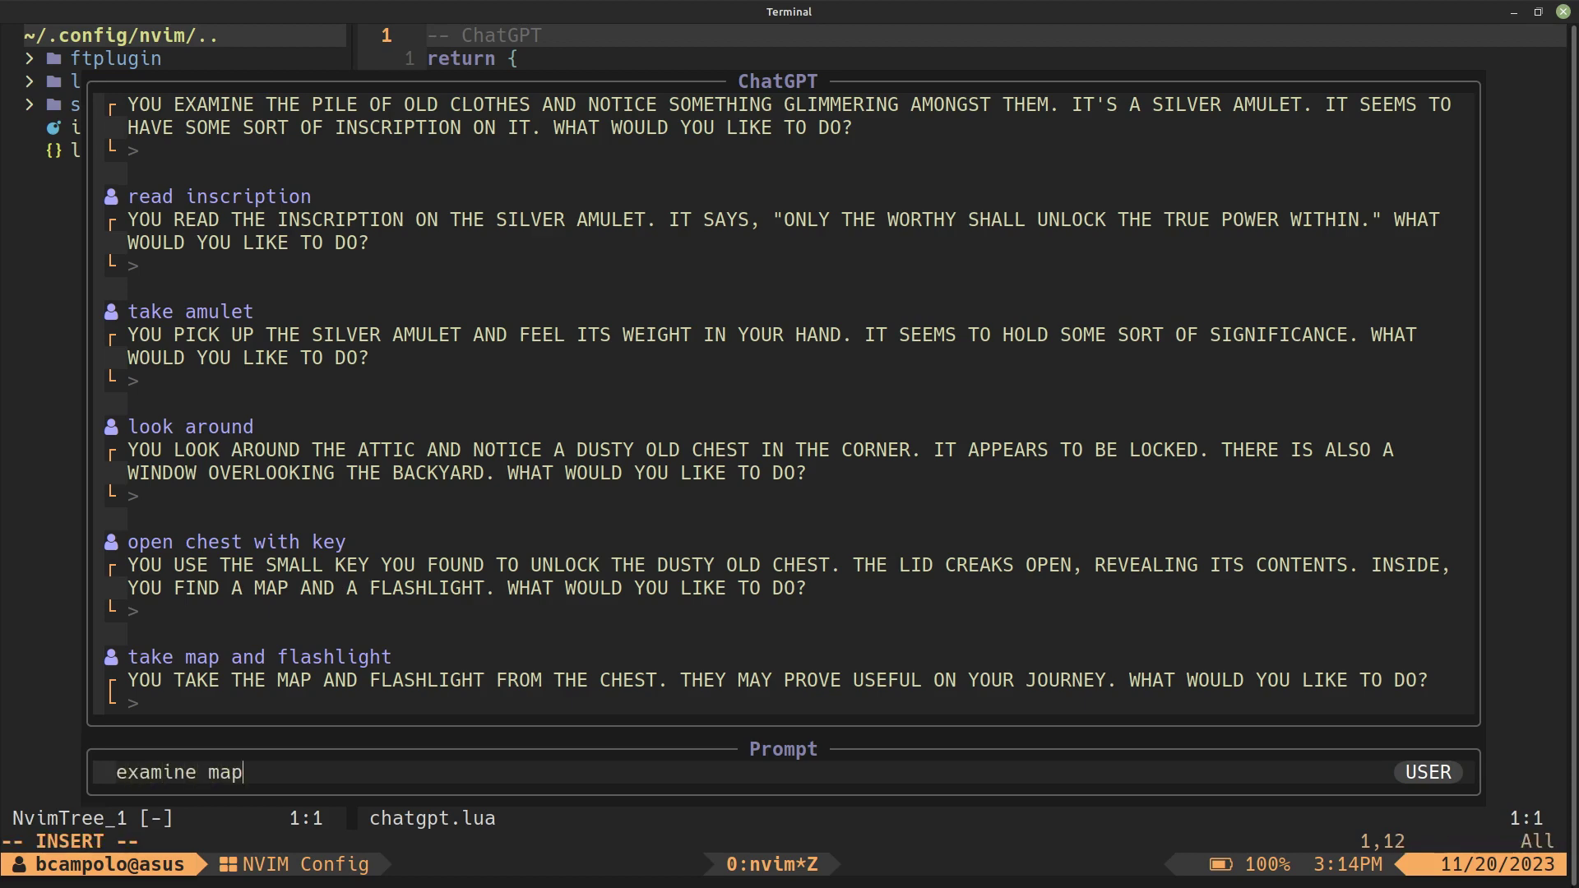
key(Return)
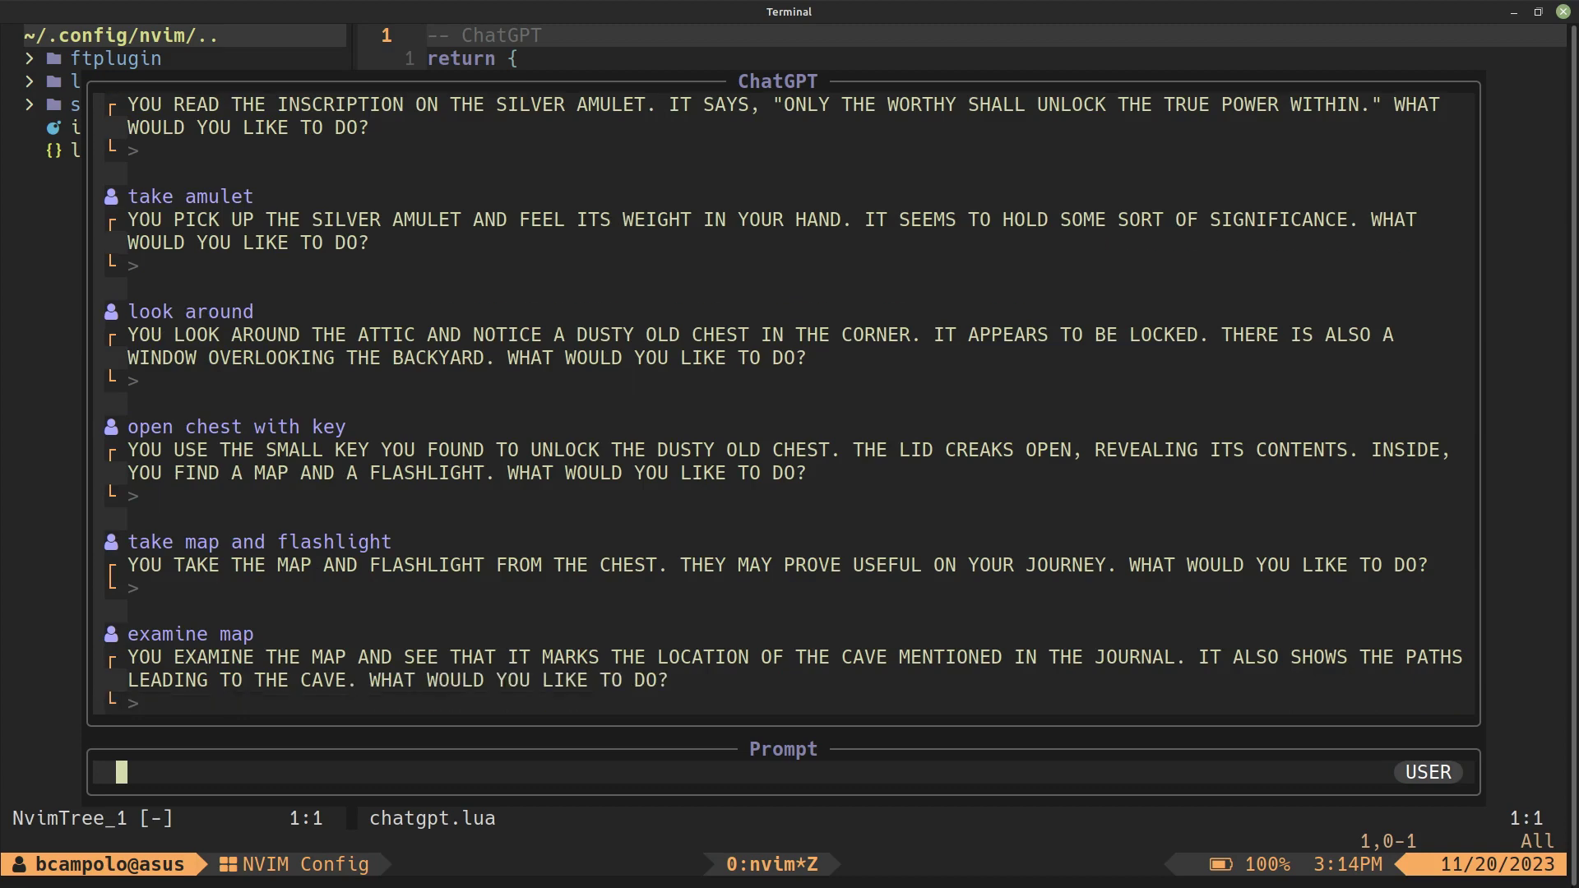
text(igo downstairs)
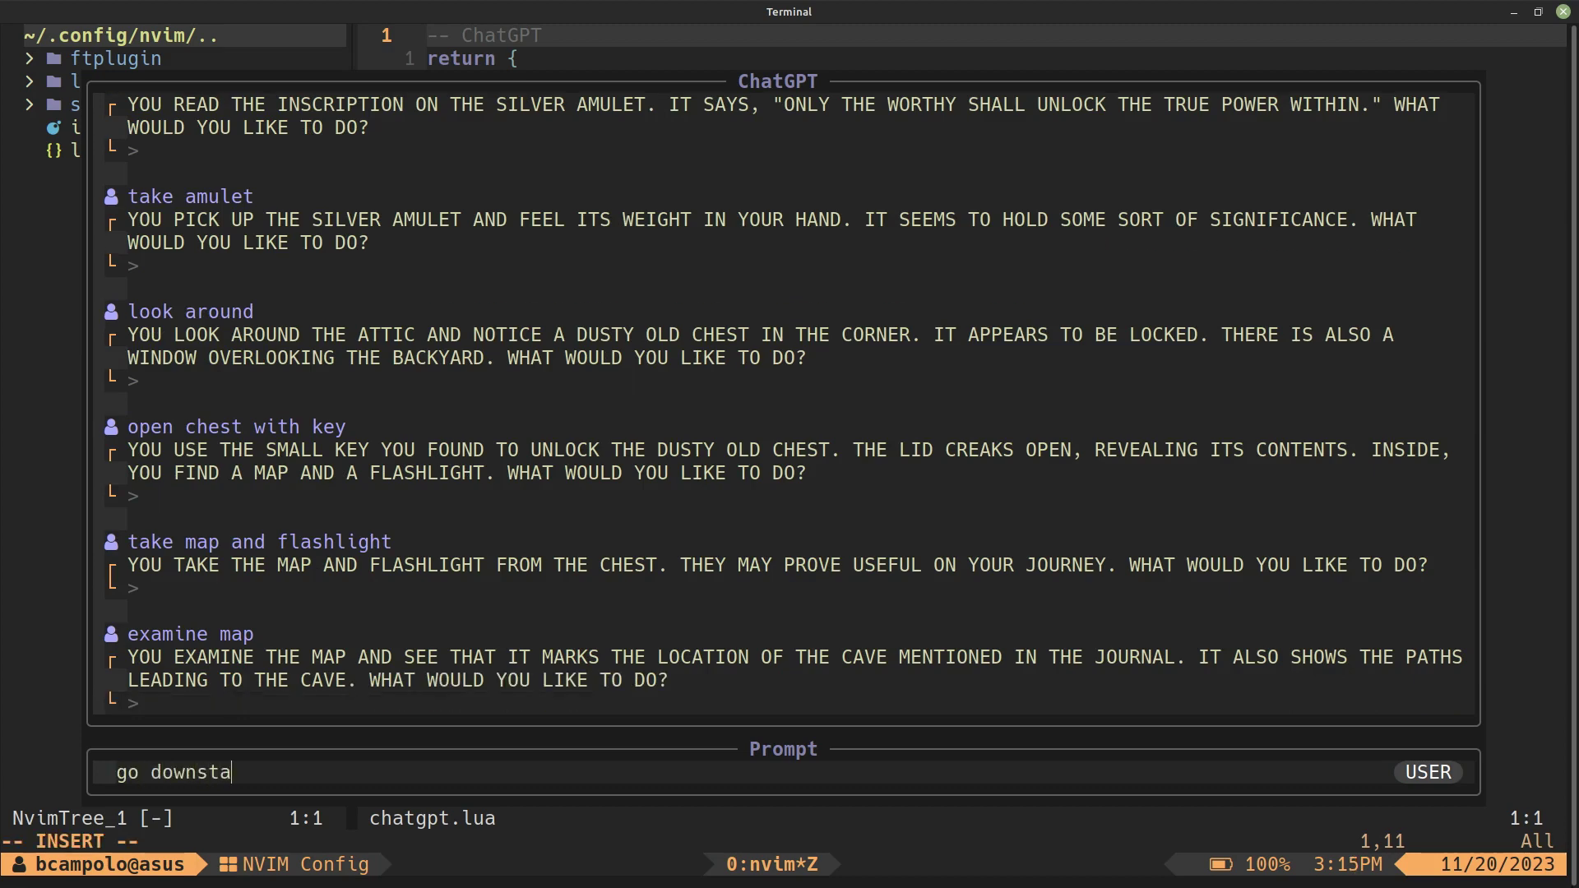
key(Return)
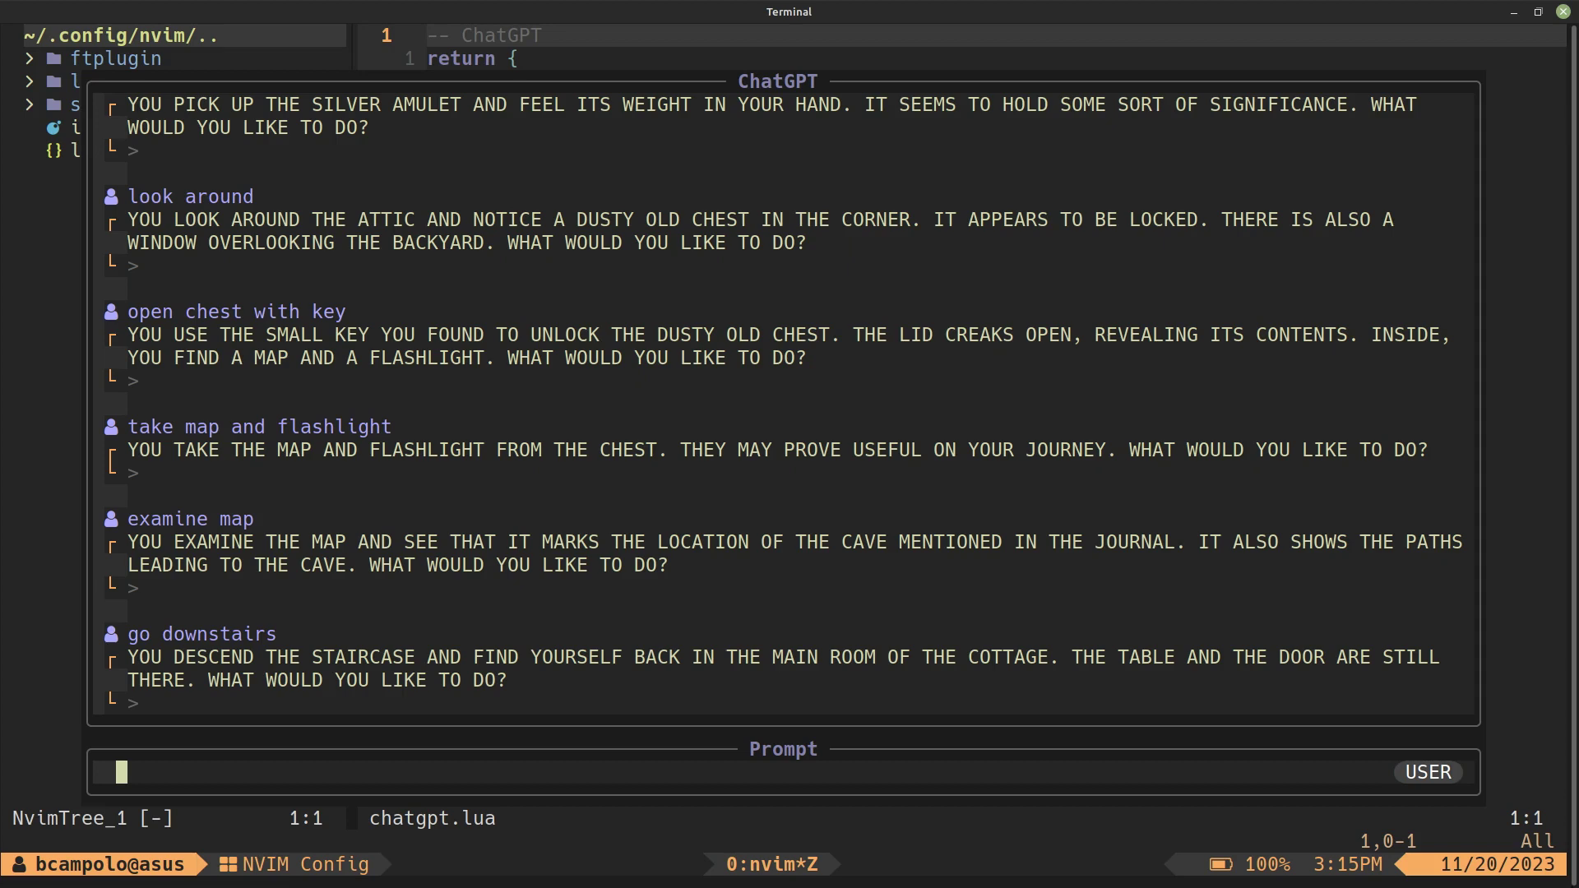
text(i)
text(go out the door)
- Go out the door, look around, head north, keep going until something appears, and enter the cave
key(Return)
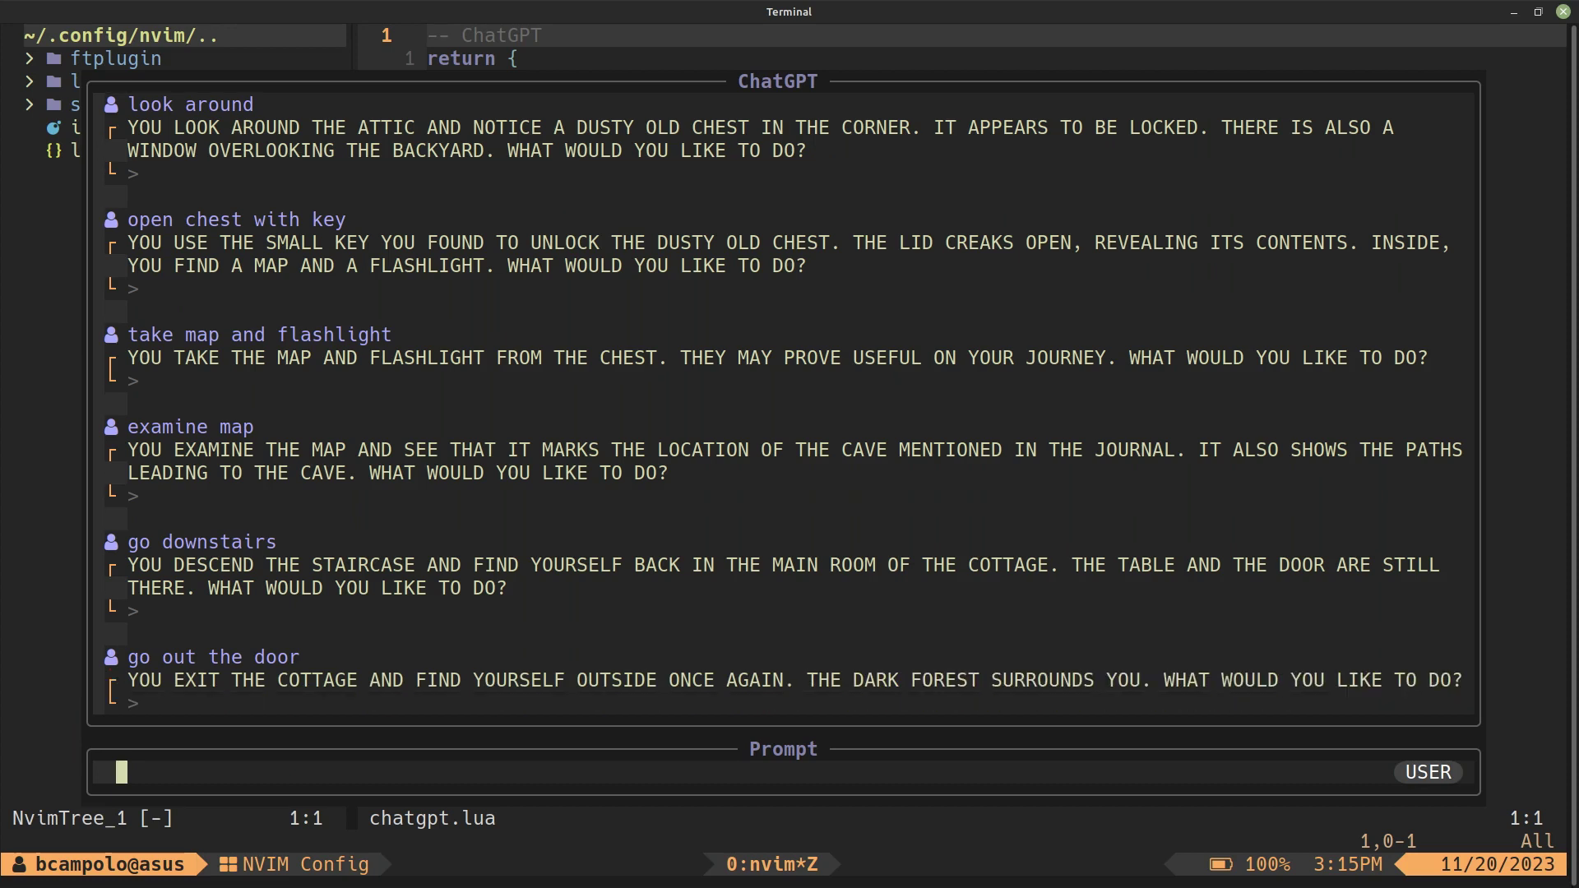
text(ilook around)
key(Escape)
key(Return)
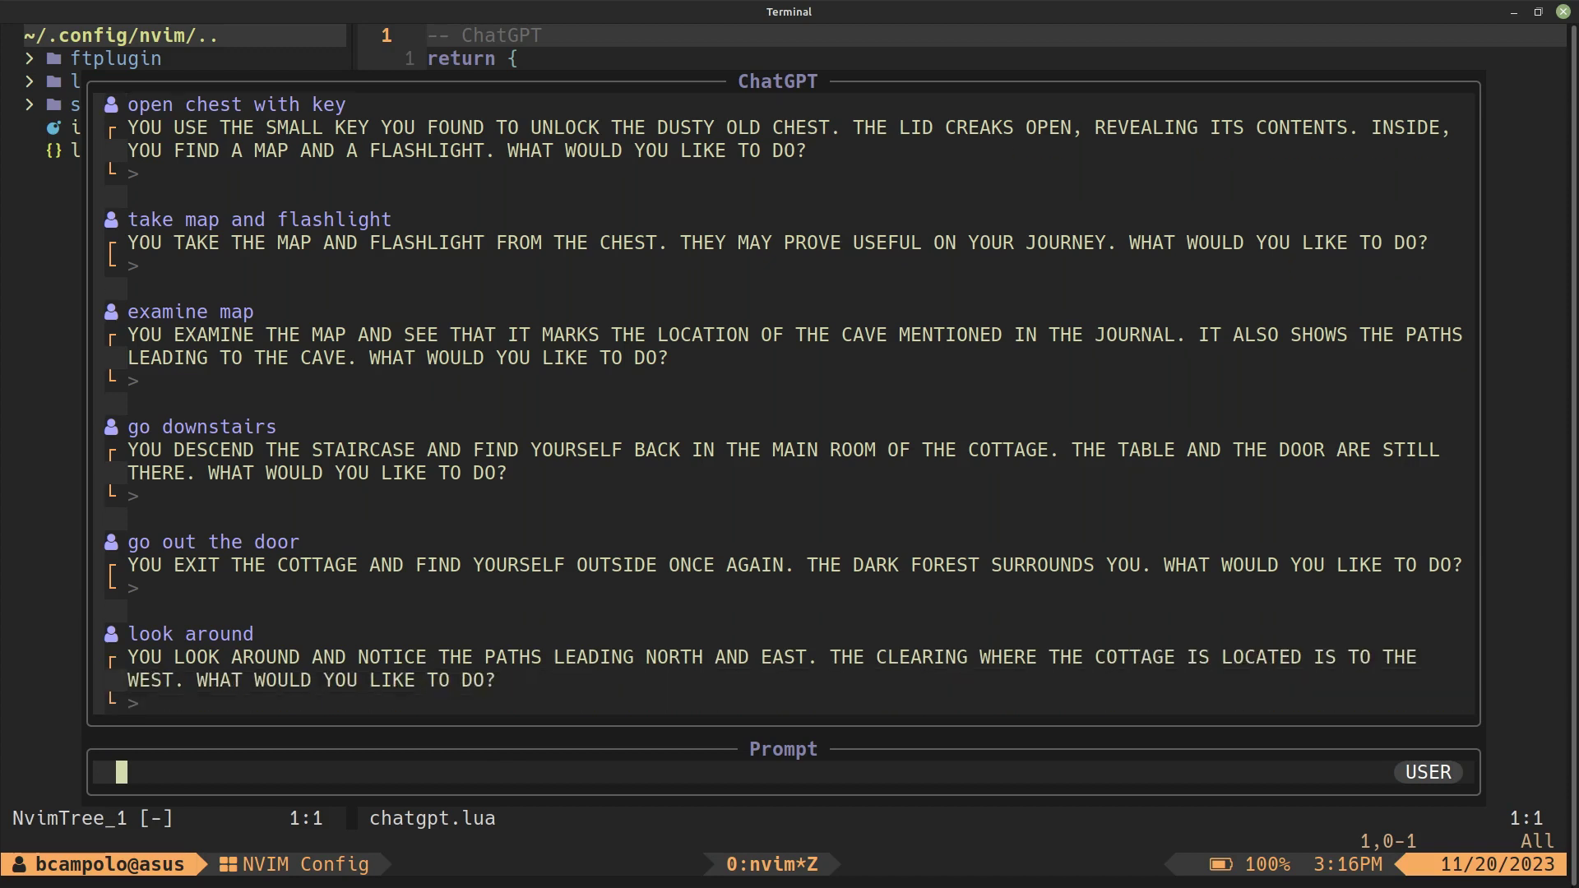
text(inorth)
key(Escape)
key(Return)
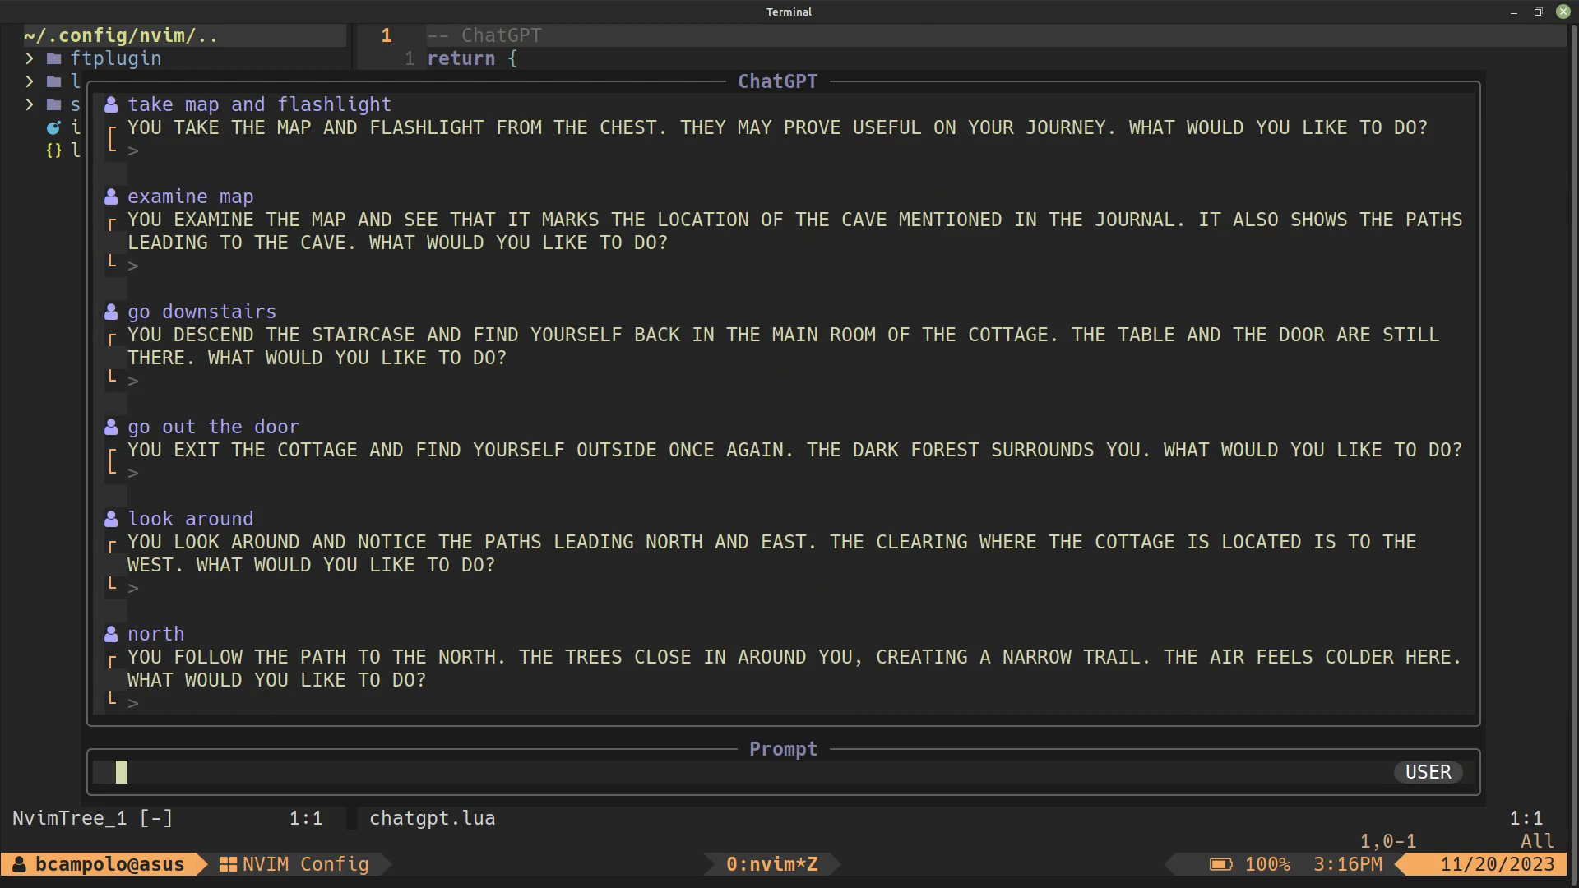
text(ikeep )
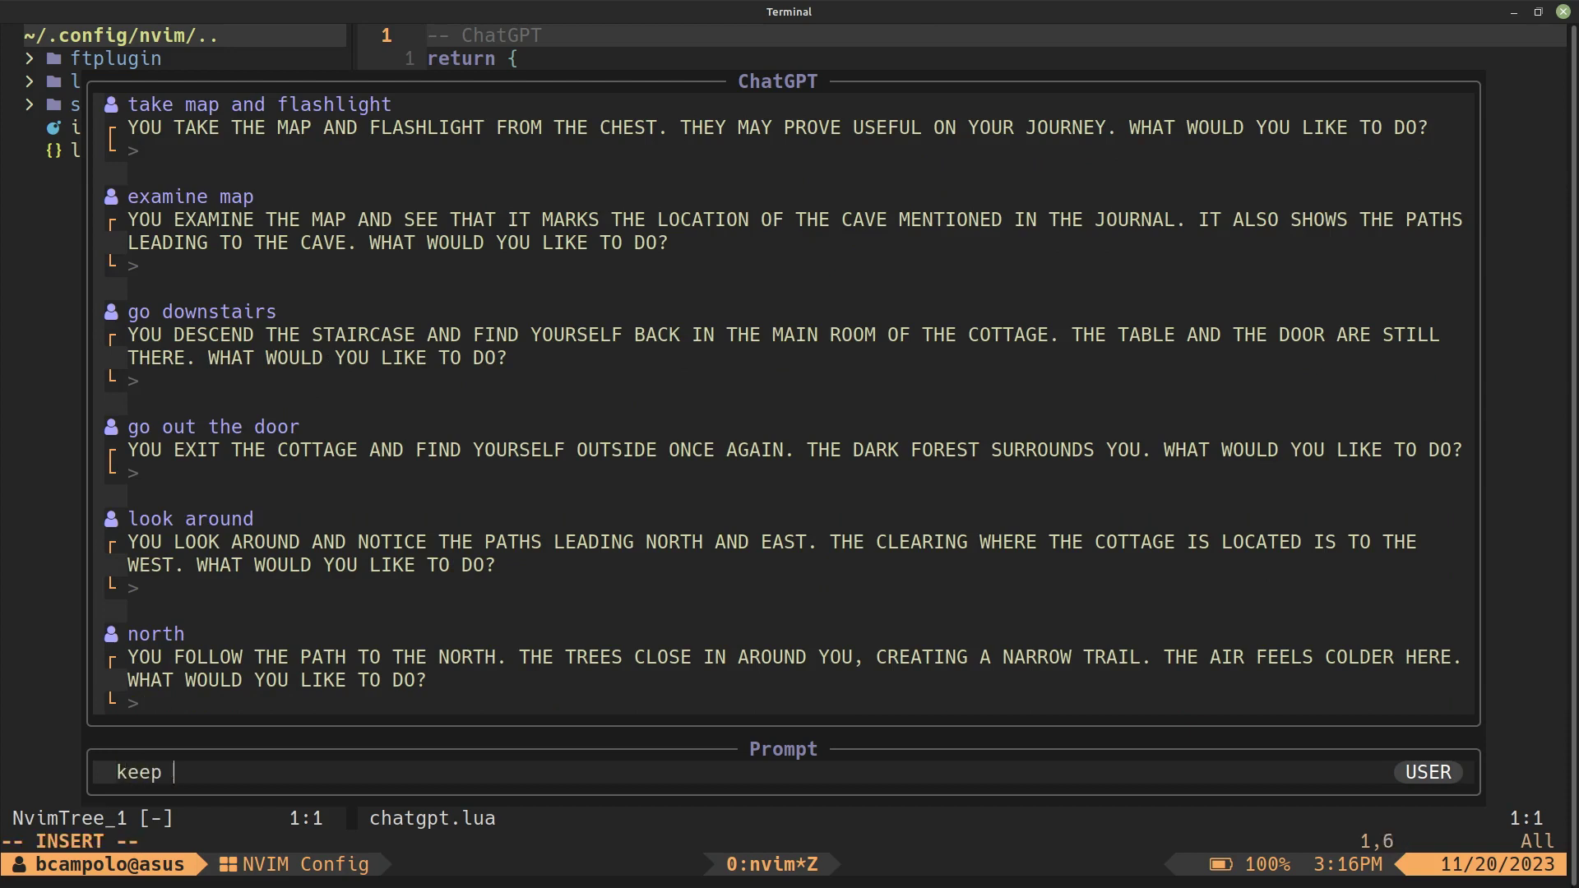
text(going until ou find something)
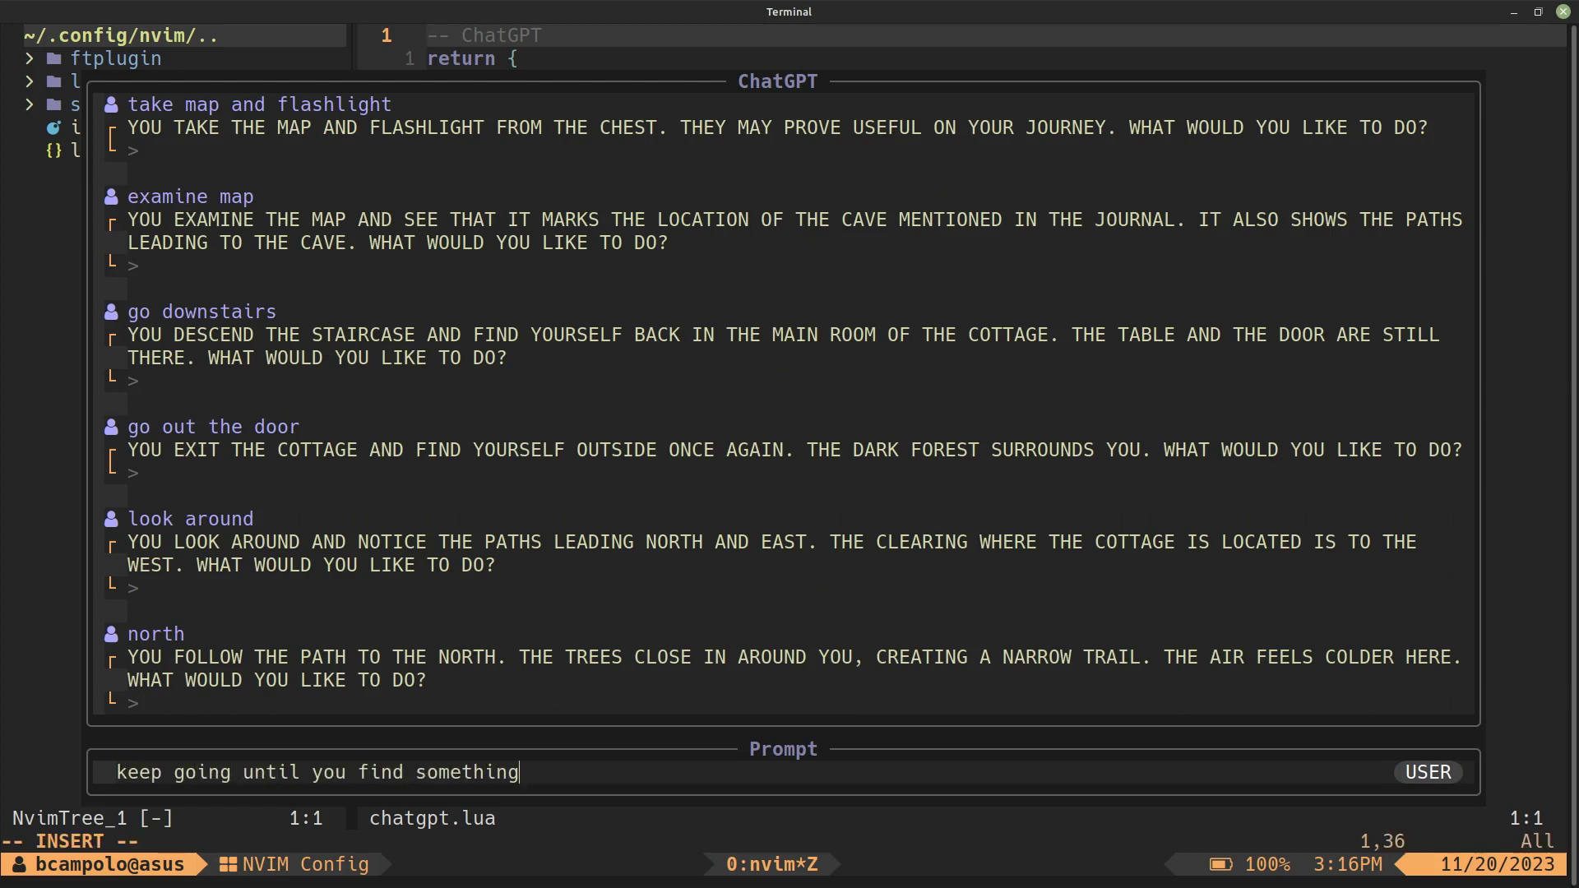
key(Return)
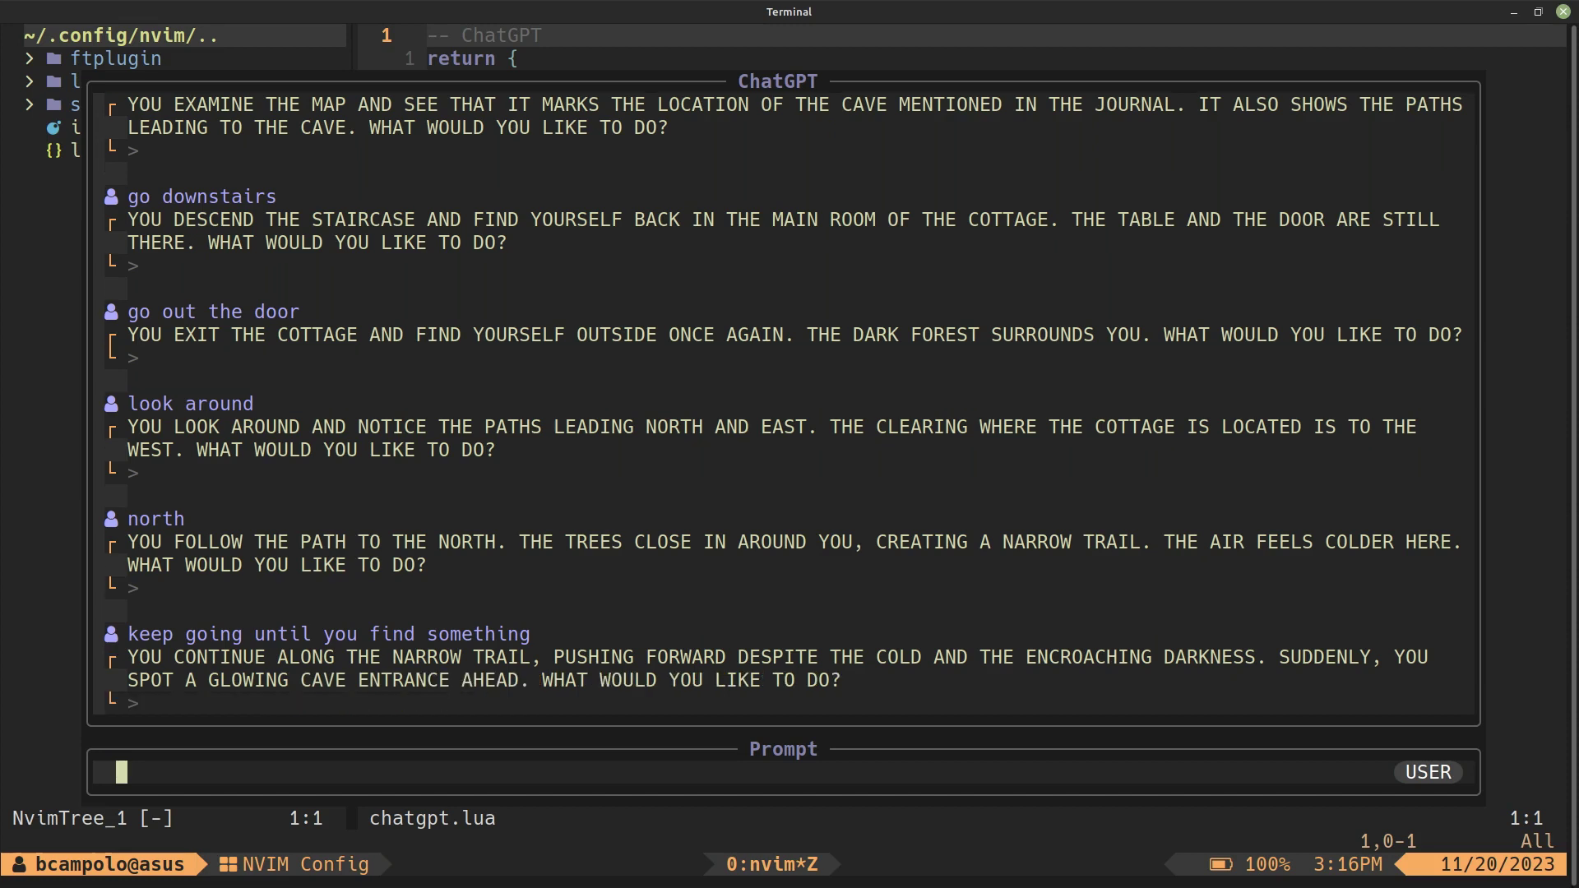
text(igo into the cave)
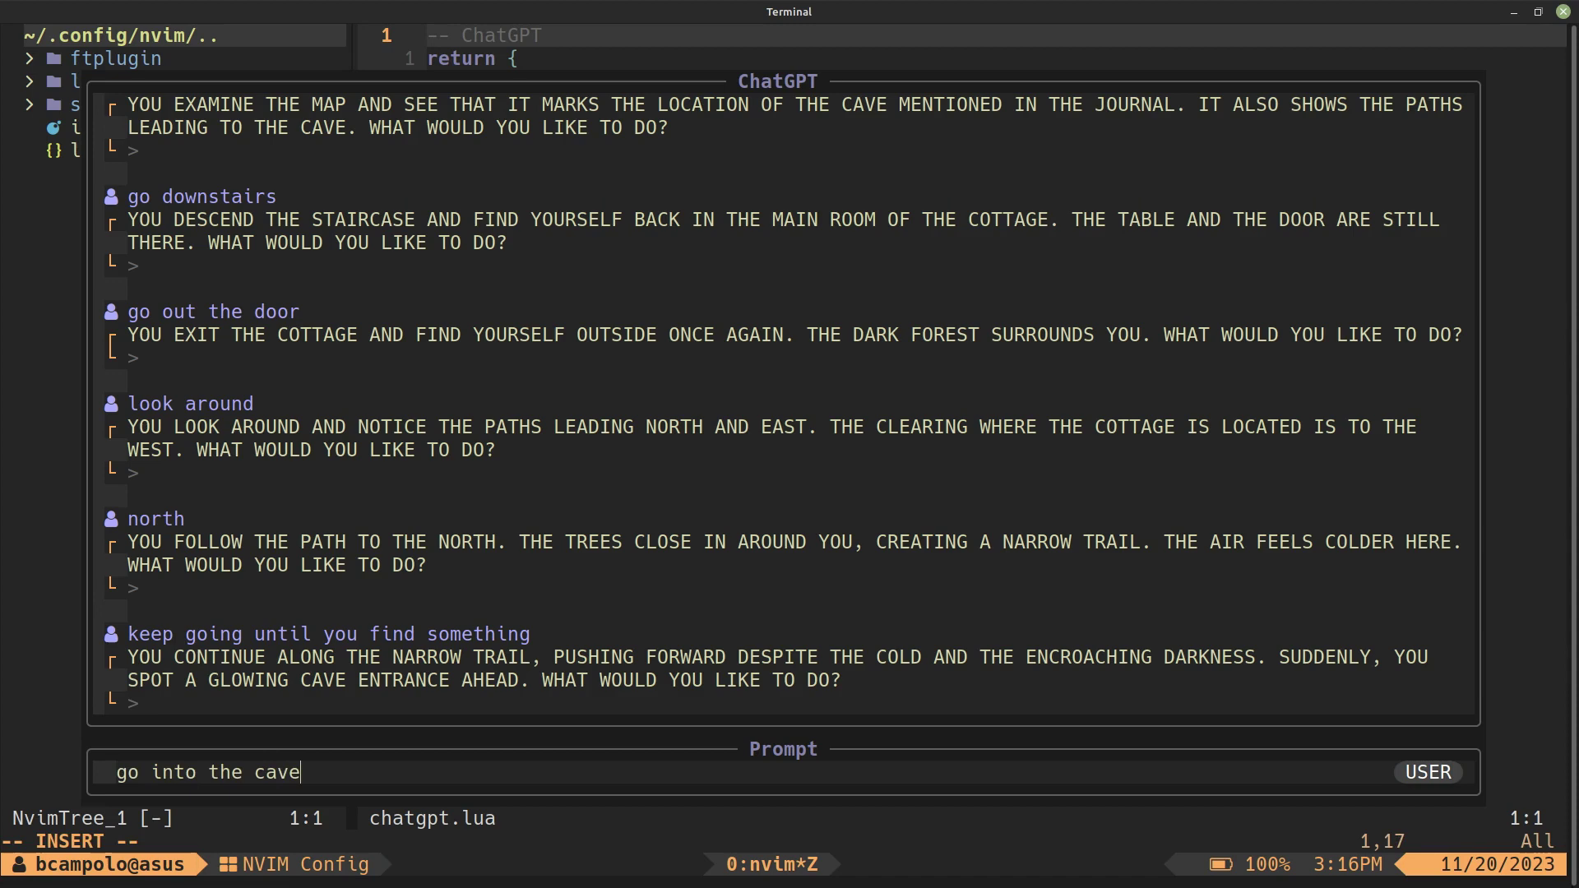
key(Return)
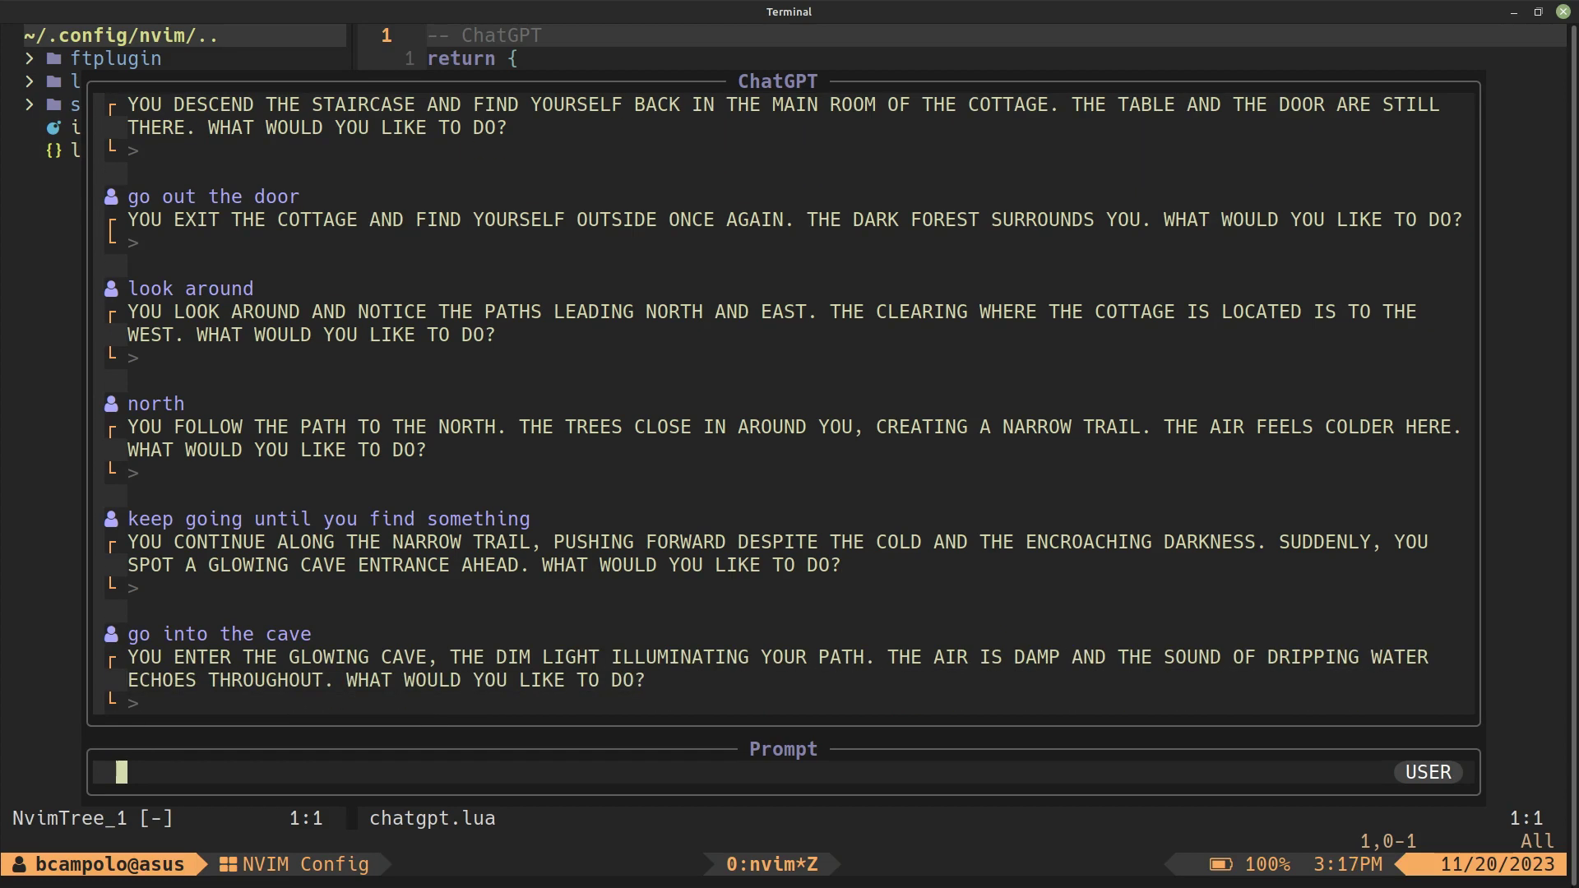
text(ilook around)
- Send 'look around', 'go deeper', 'go deeper still' and 'keep going until you see something'
key(Escape)
key(Return)
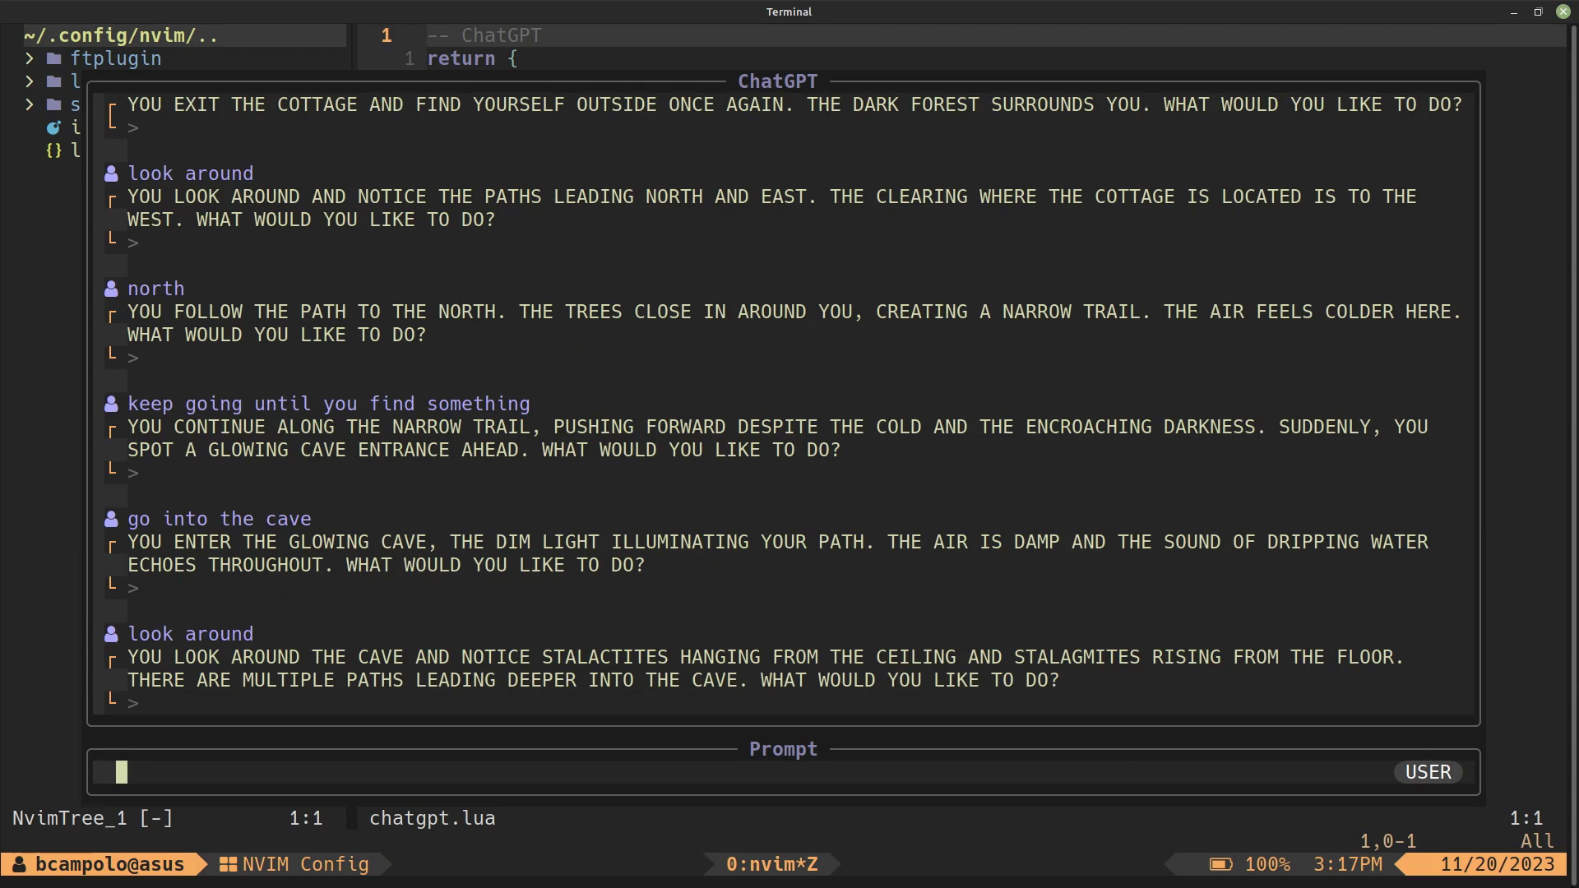
text(igo deeper)
key(Return)
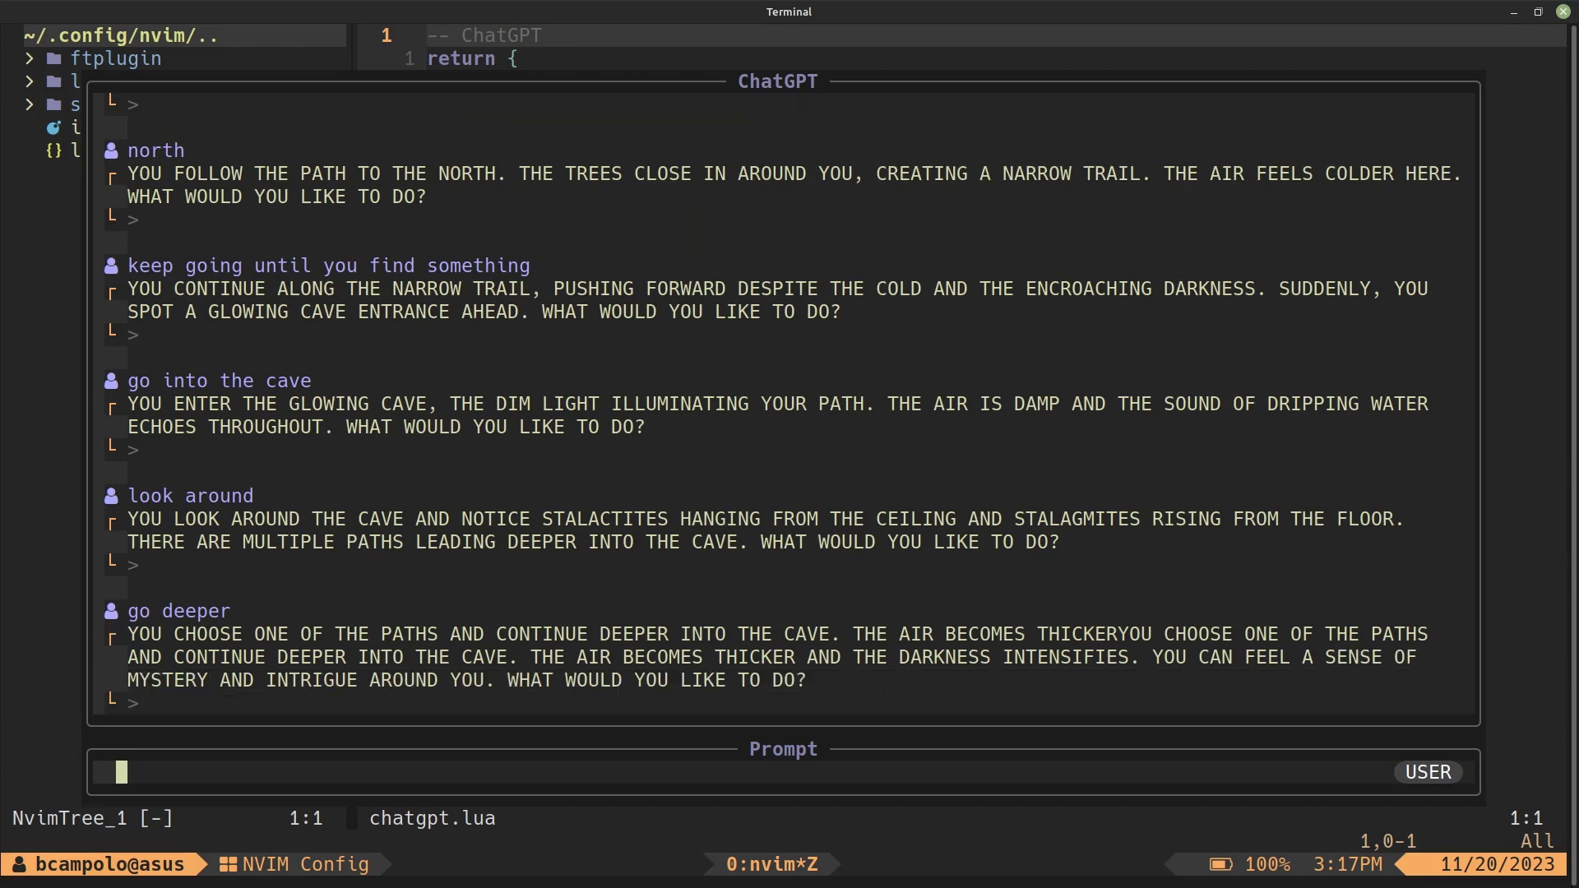
text(i)
text(go d)
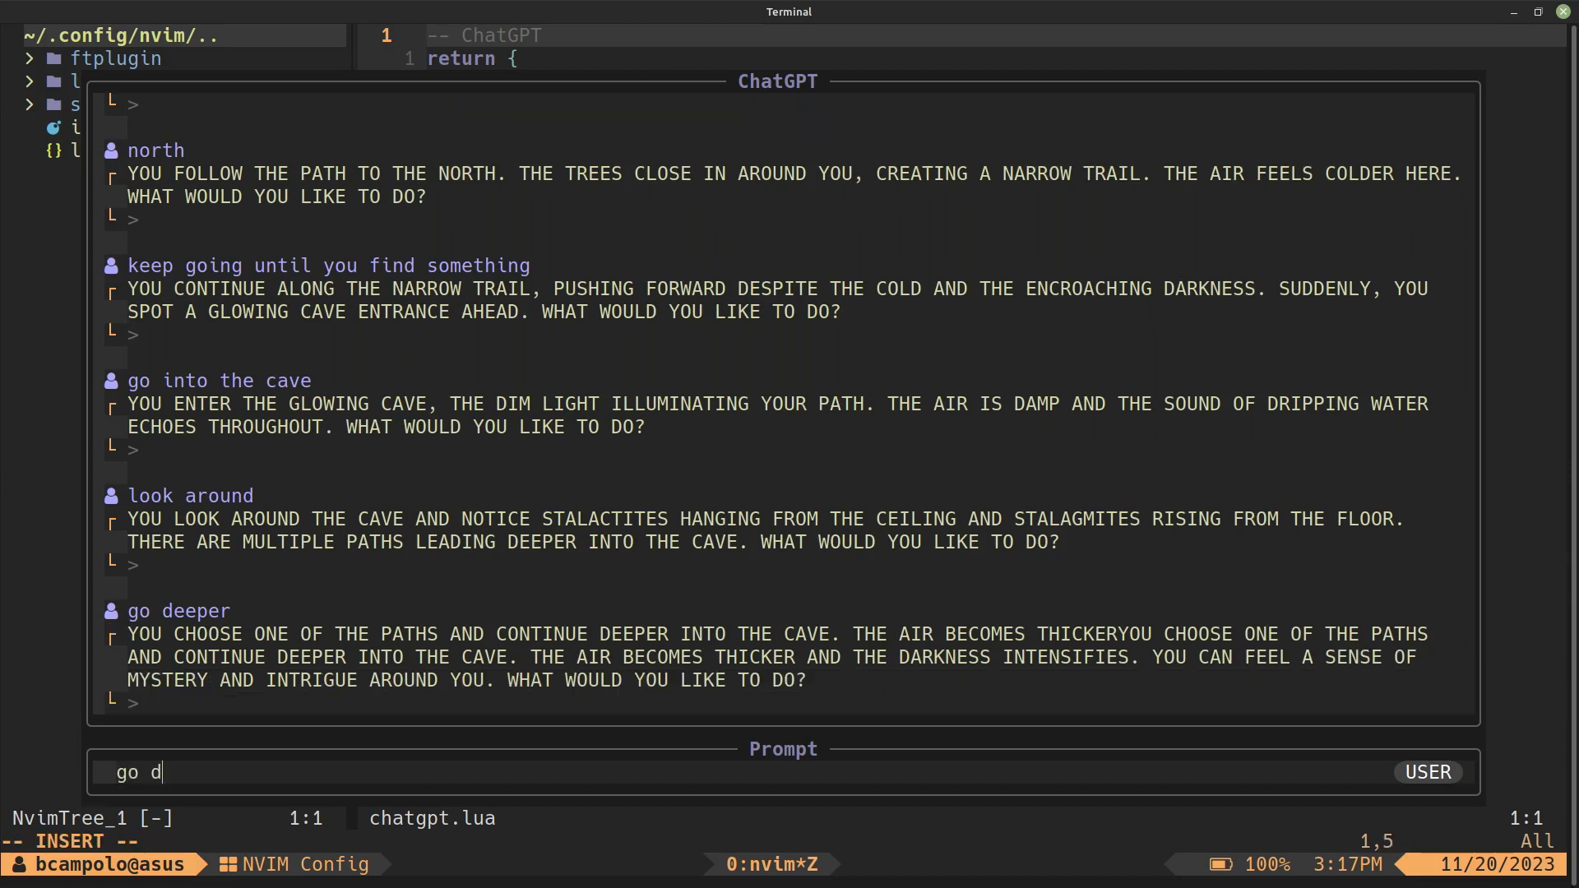
text(eeper still)
key(Return)
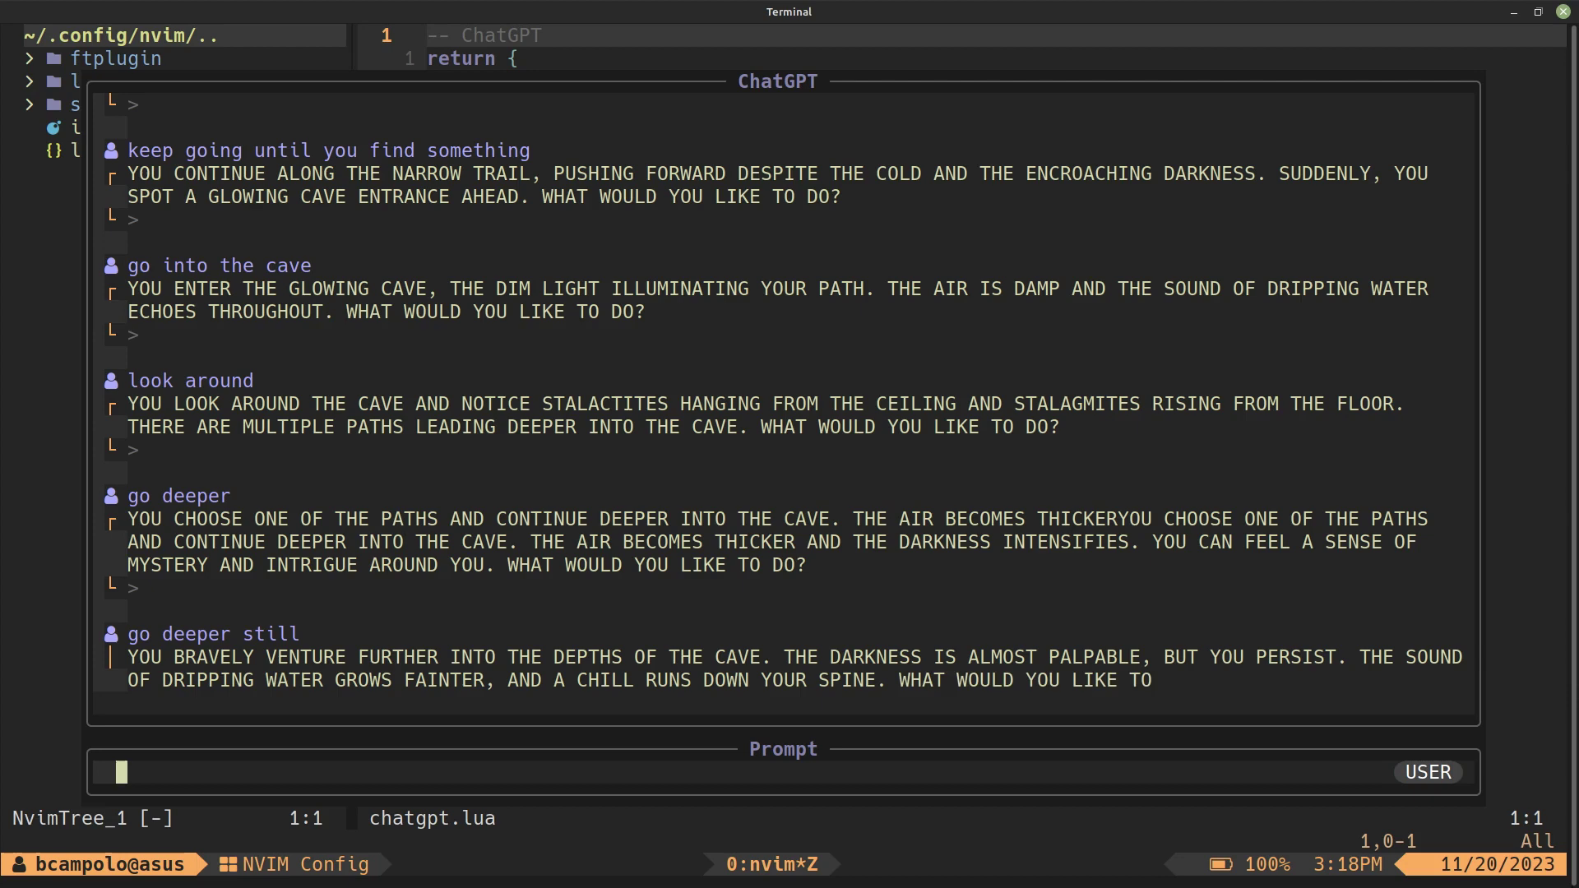
text(ikeep going u)
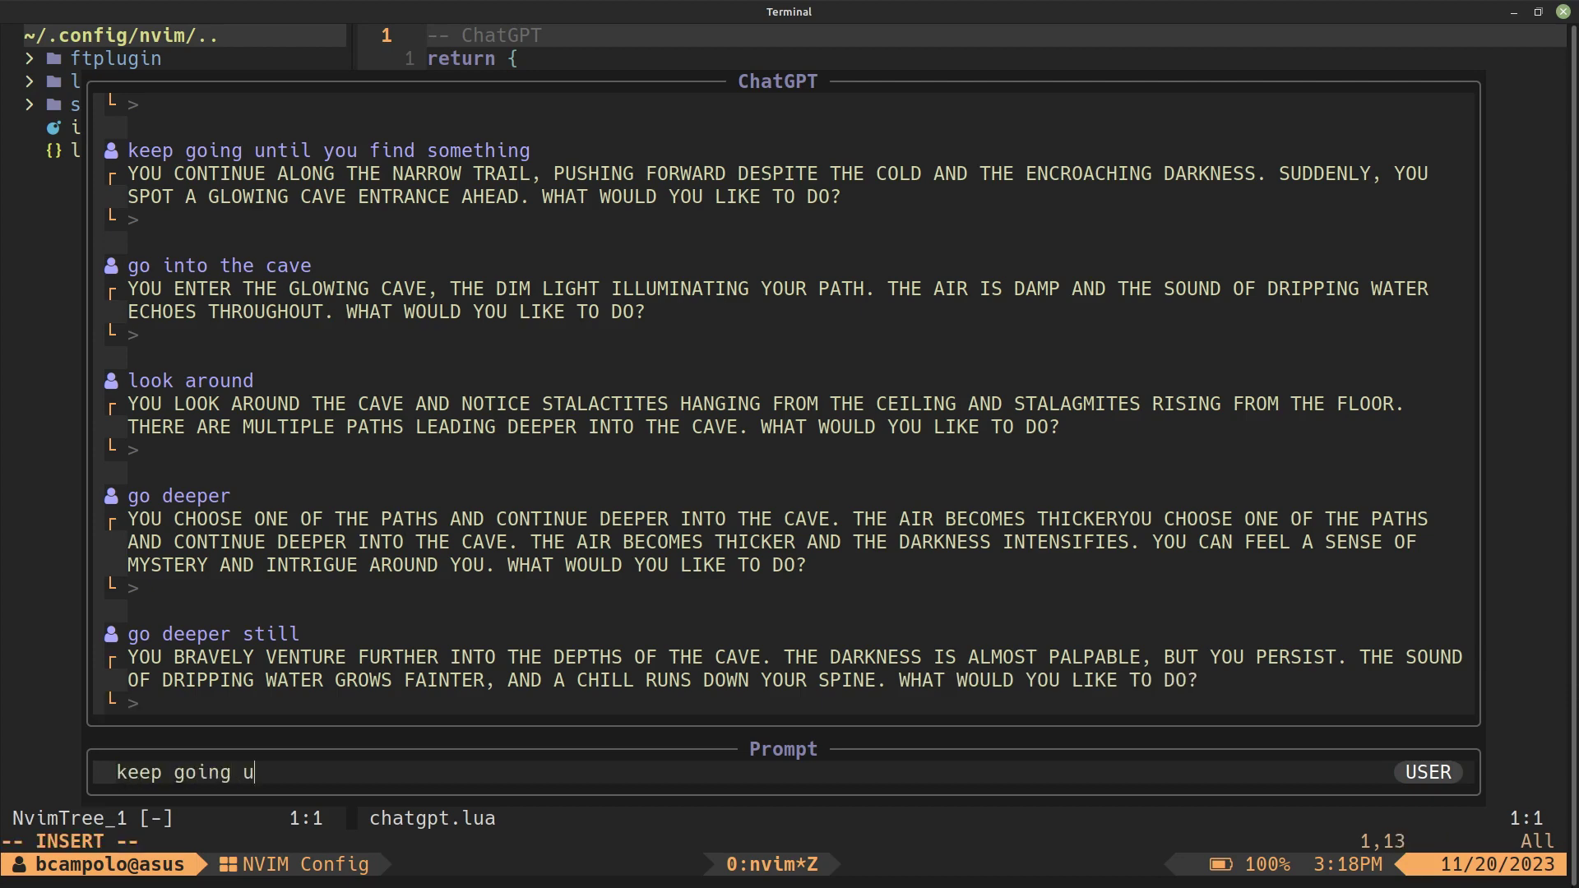
text(ntil you see something)
key(Return)
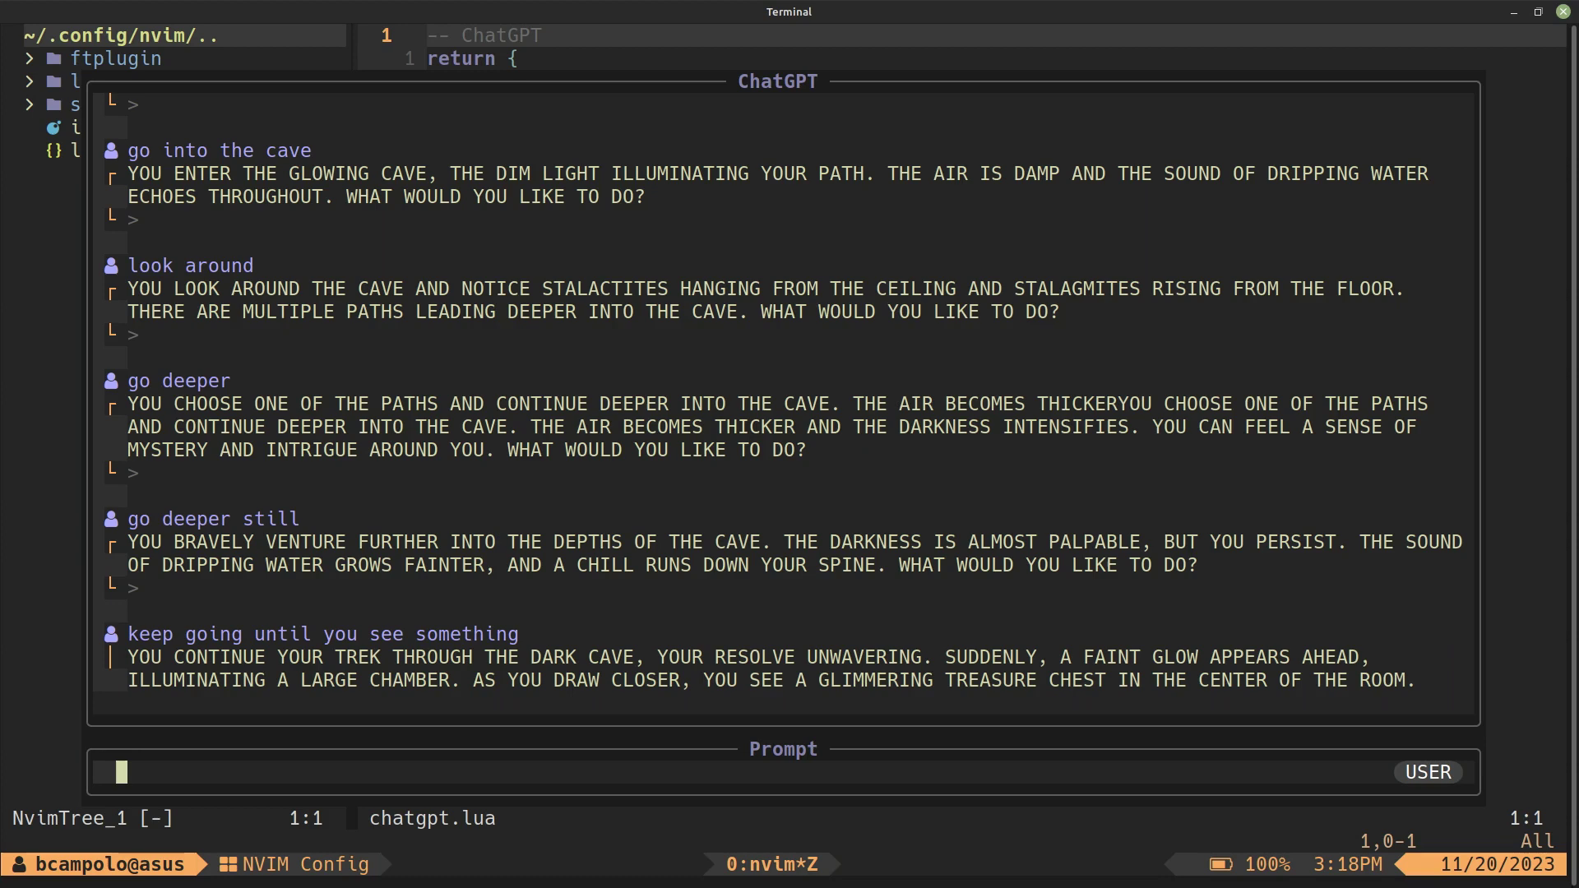
text(i)
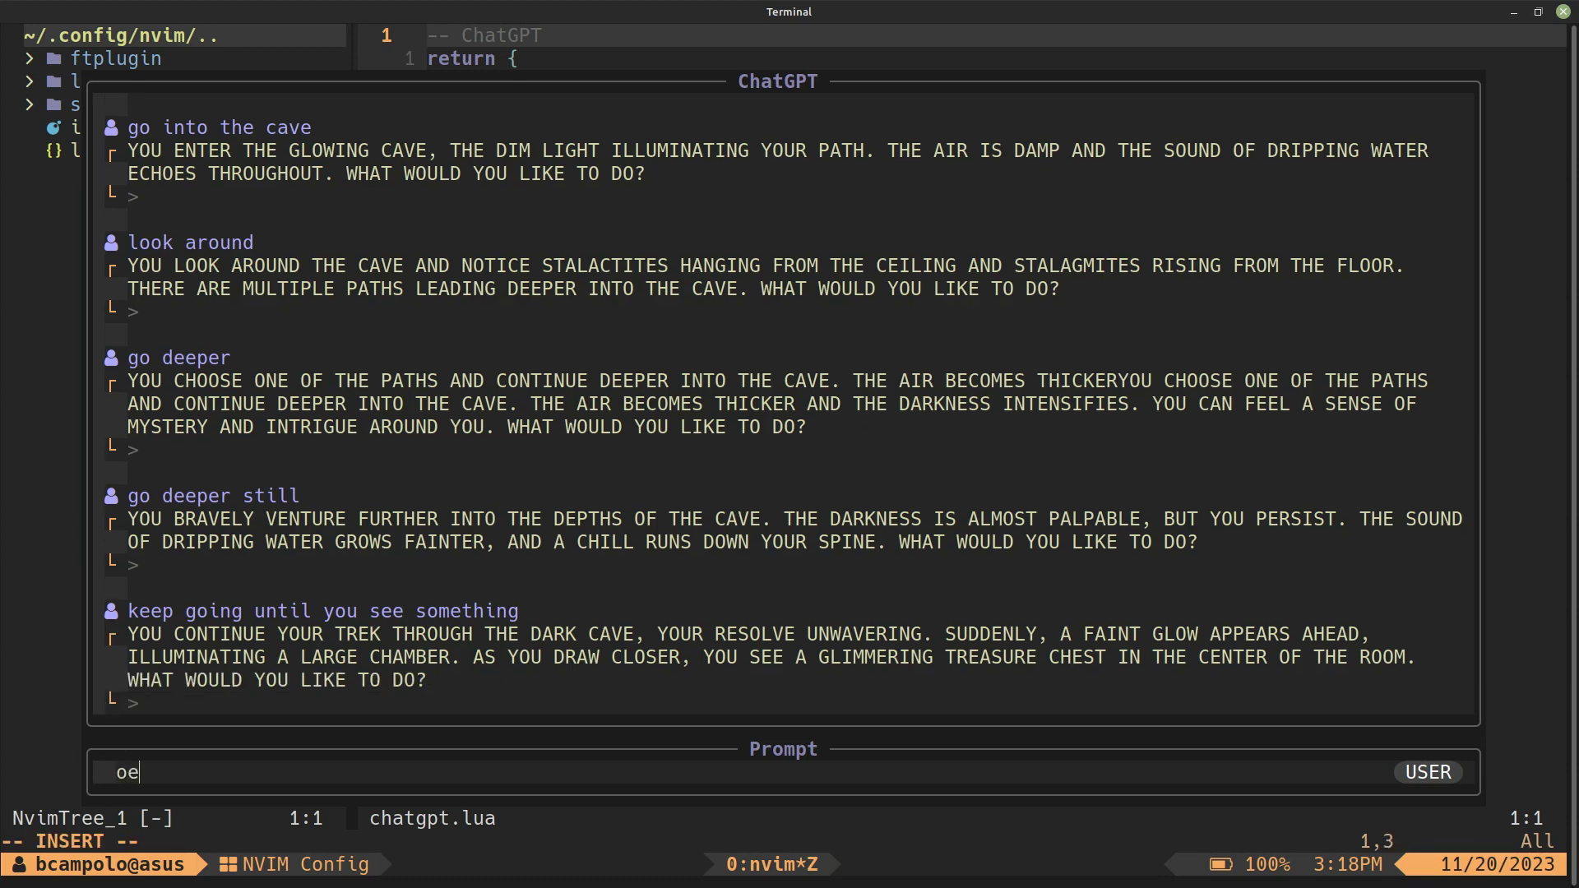
text(open the chest)
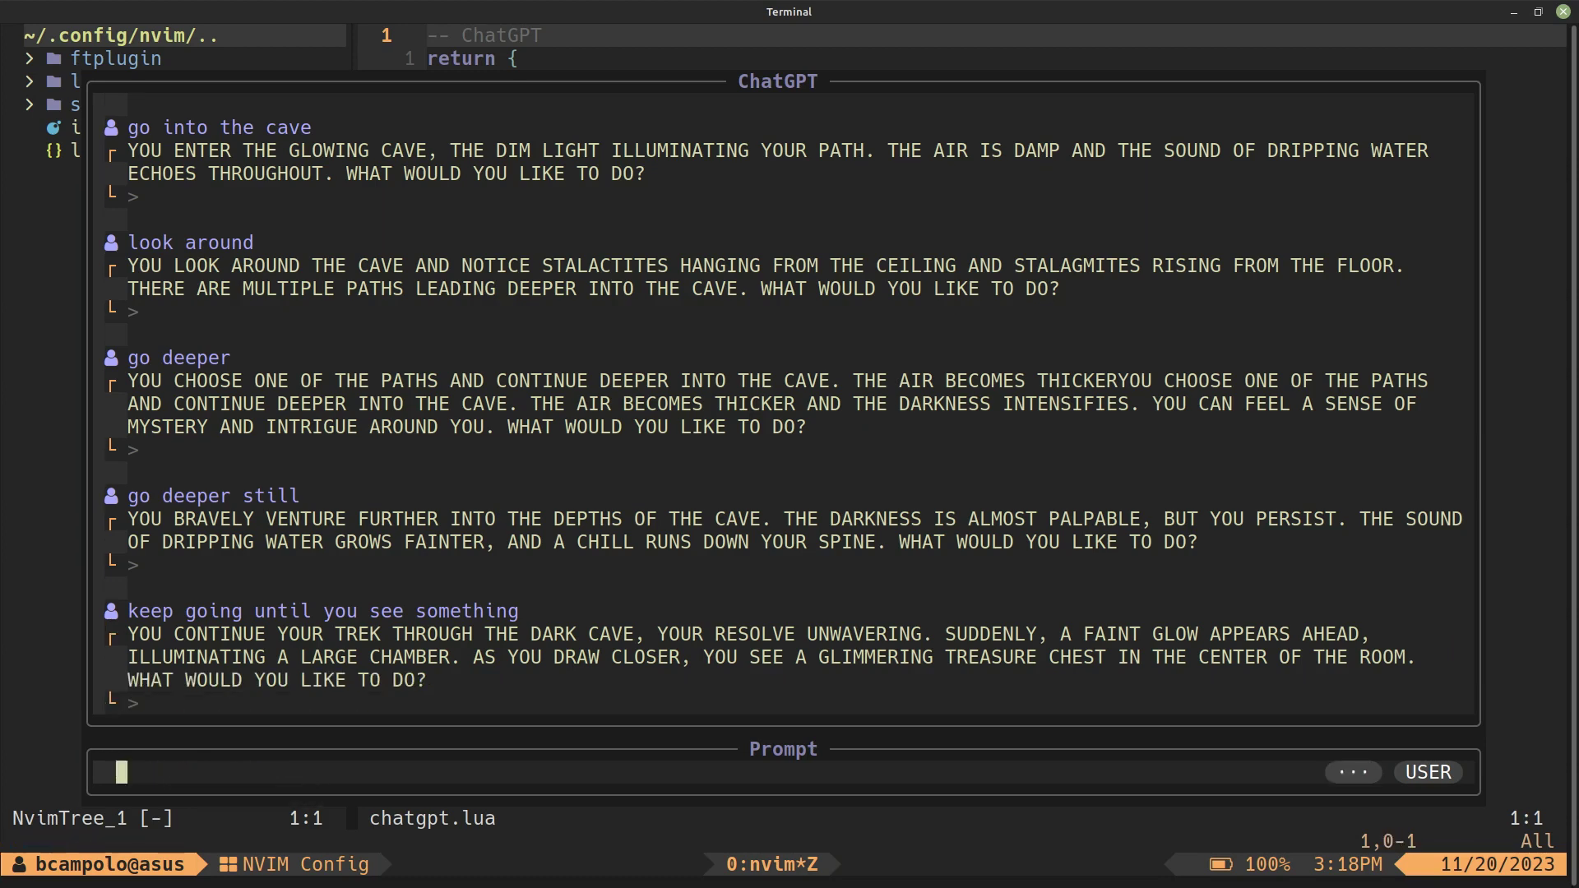
- Send 'open the chest', 'examine the contents', 'take gold and gemstone' and 'take parchment'
key(Return)
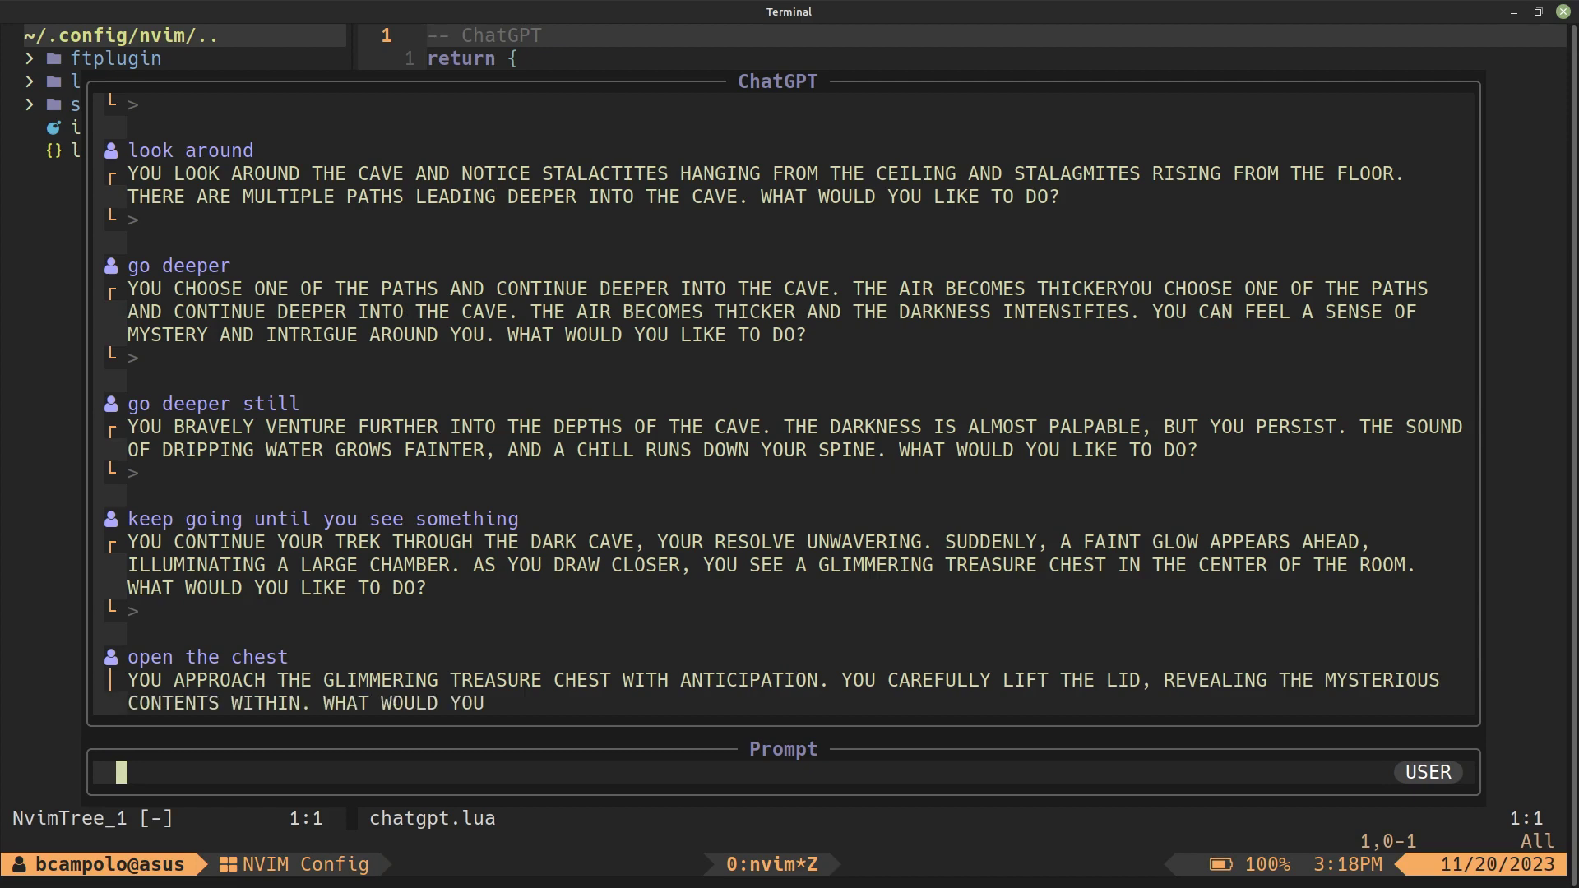
text(iexamine the contents)
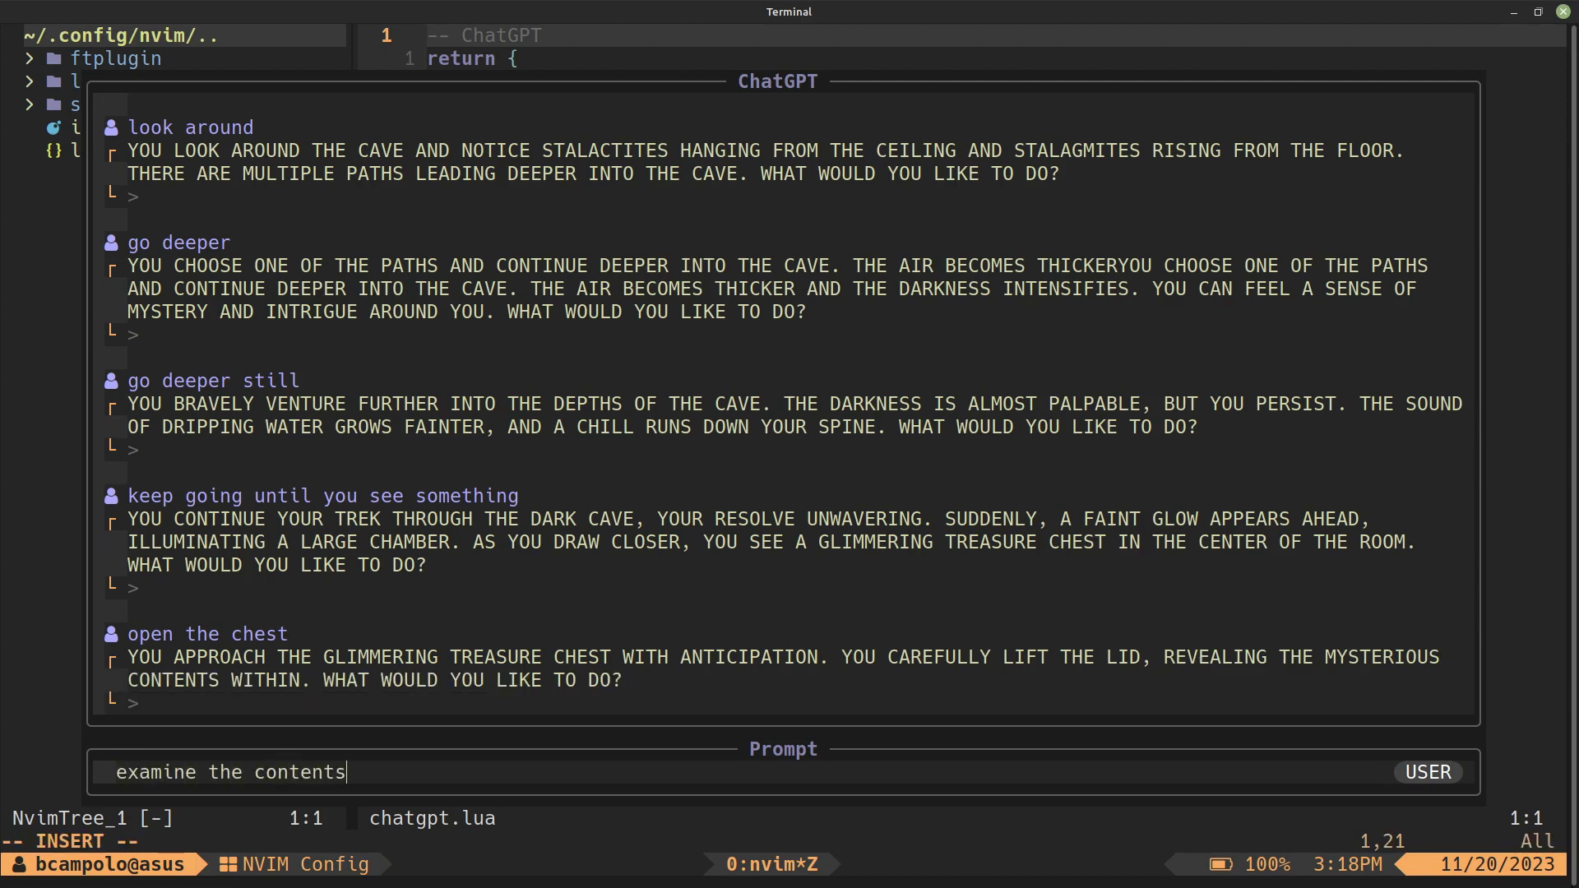
key(Return)
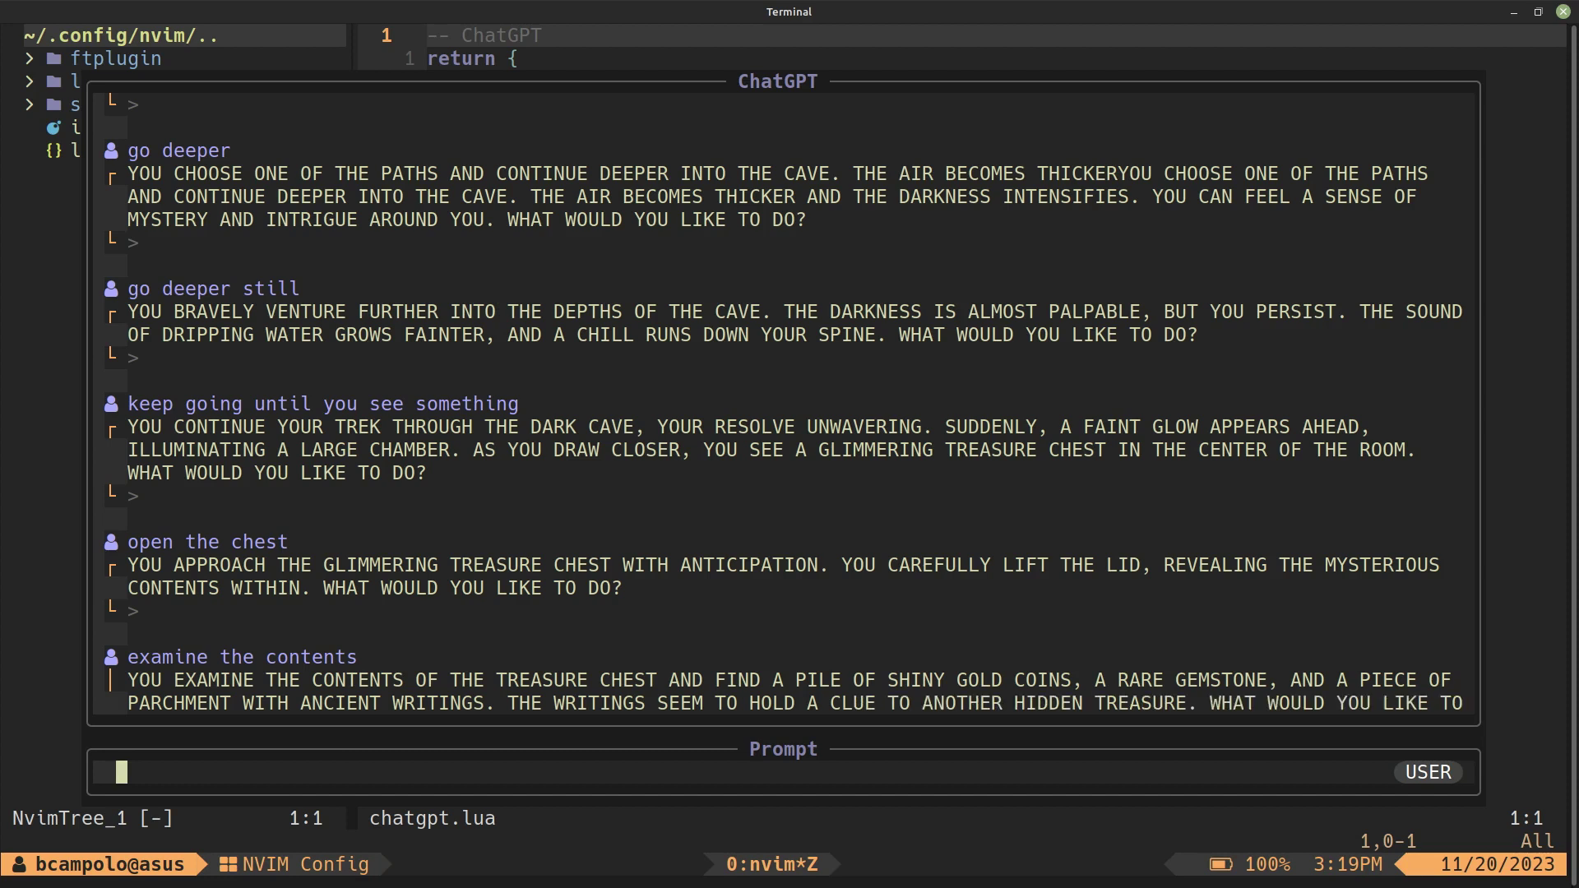
text(itake gold and gem)
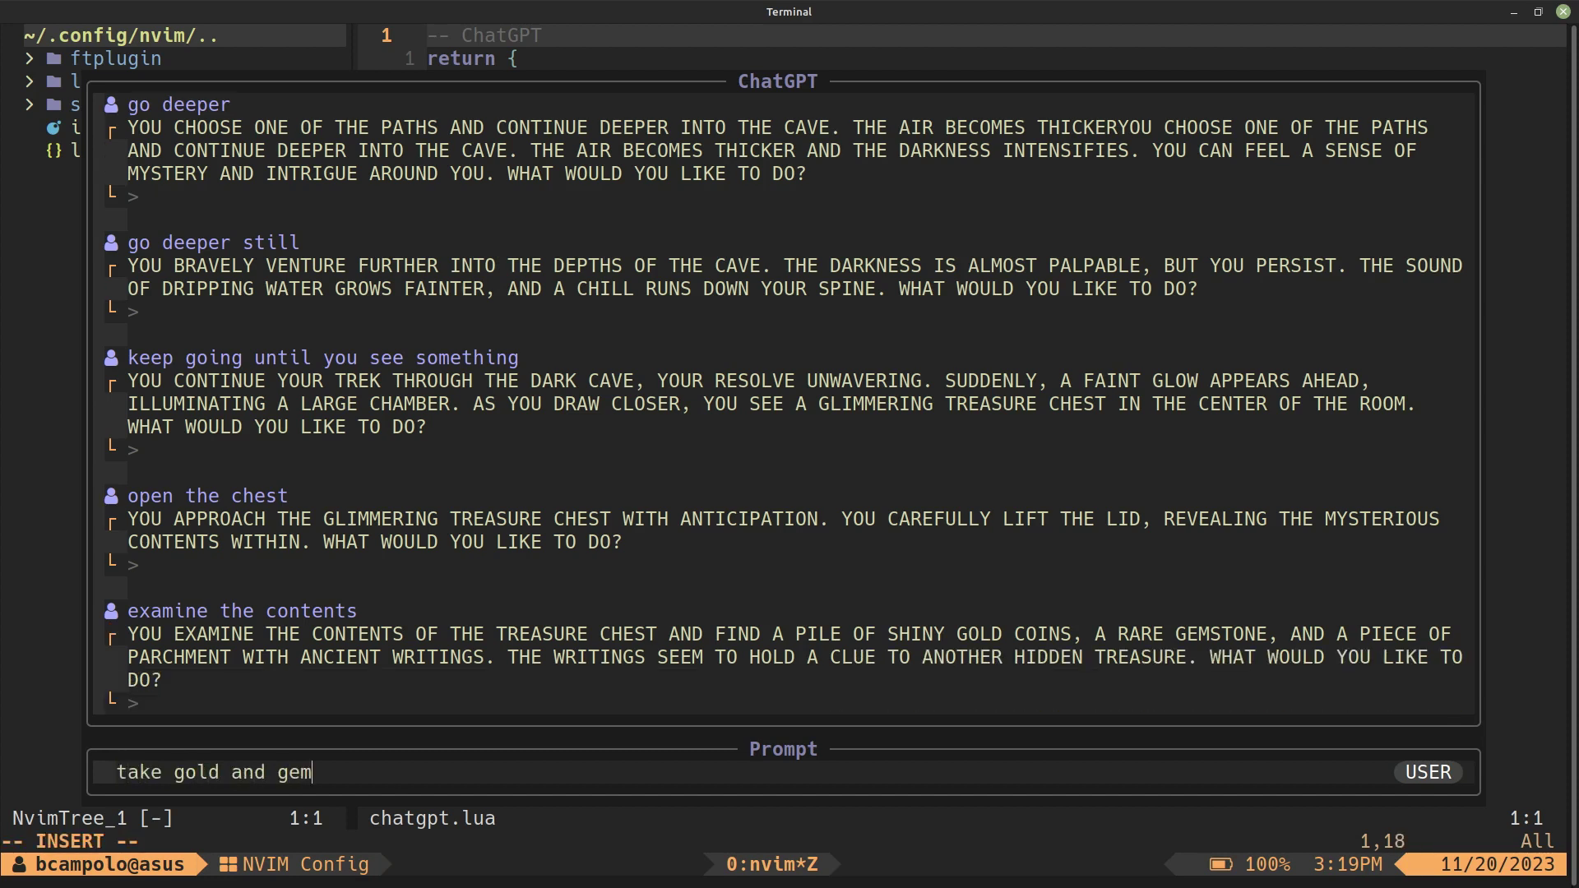
text(stone)
key(Escape)
key(Return)
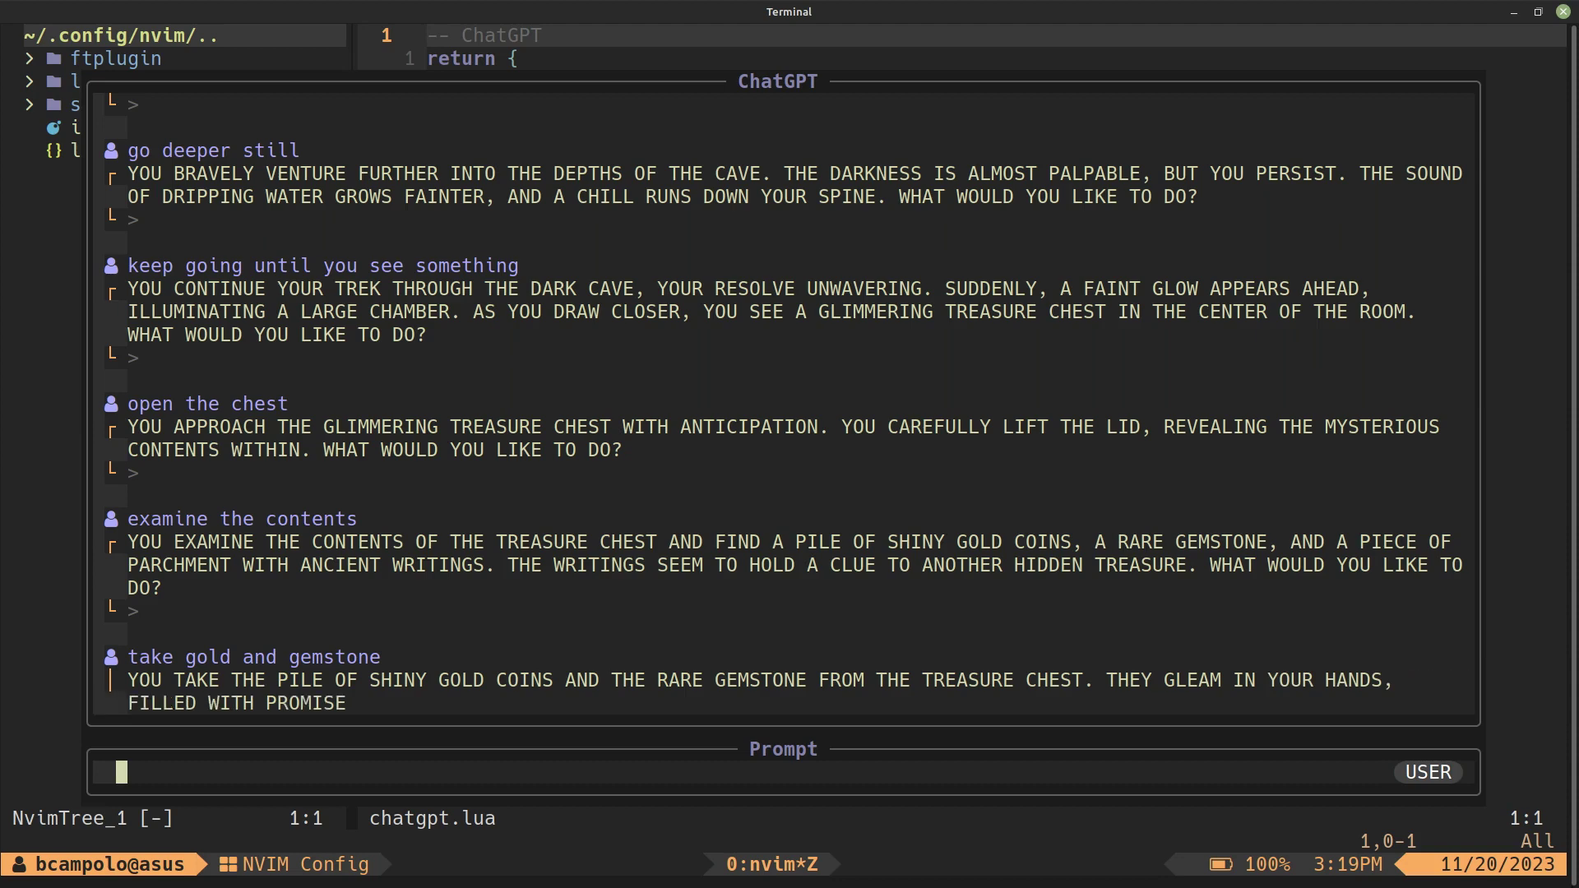
text(itake par)
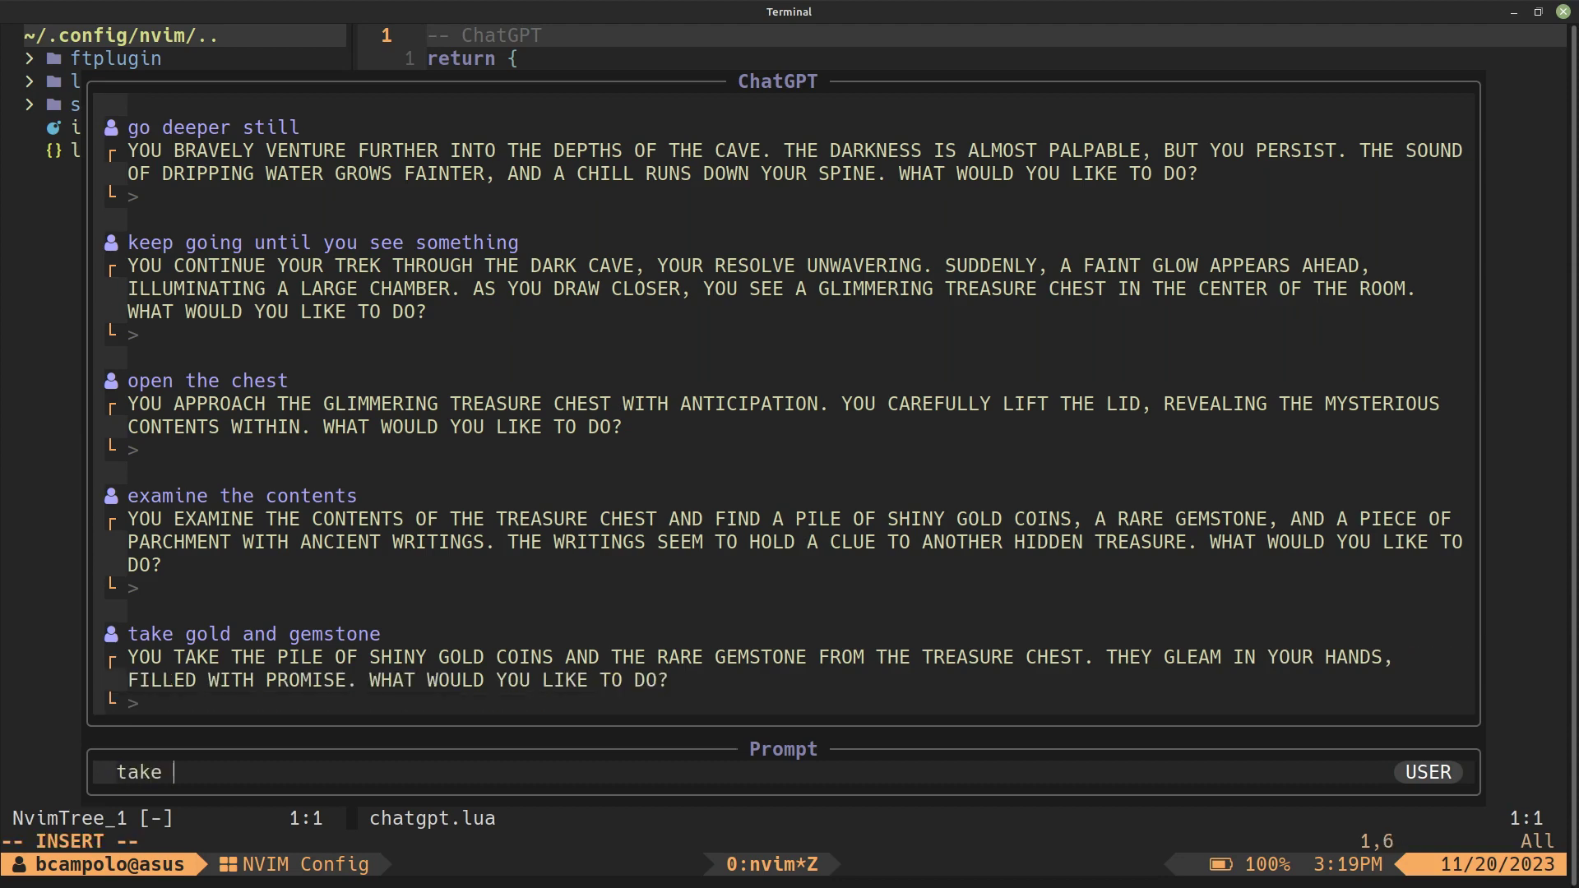
text(chment)
key(Escape)
key(Return)
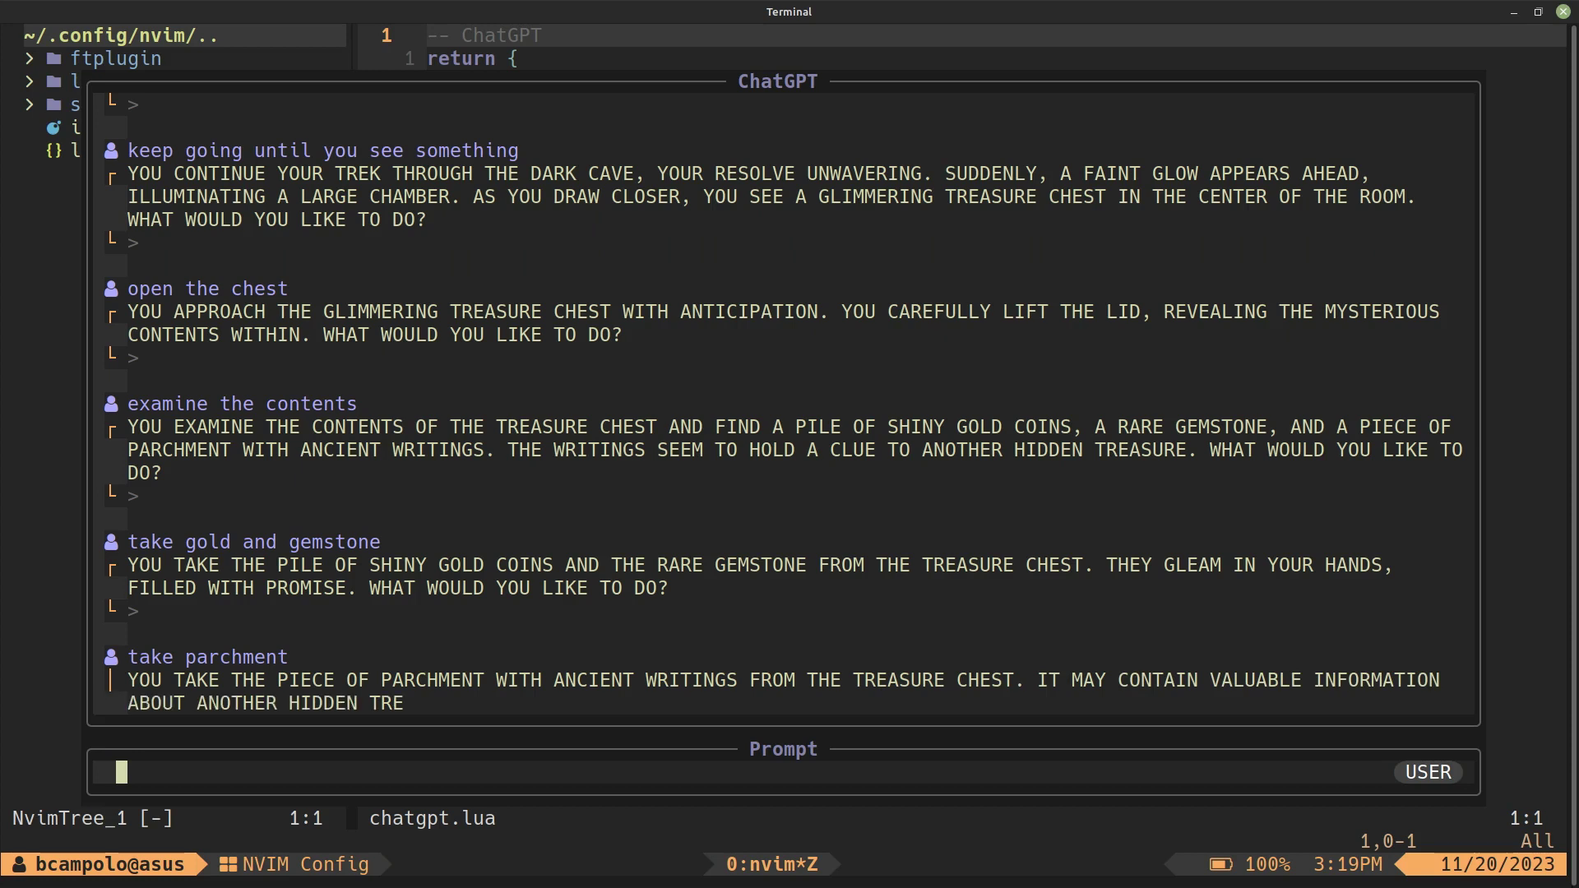
text(i)
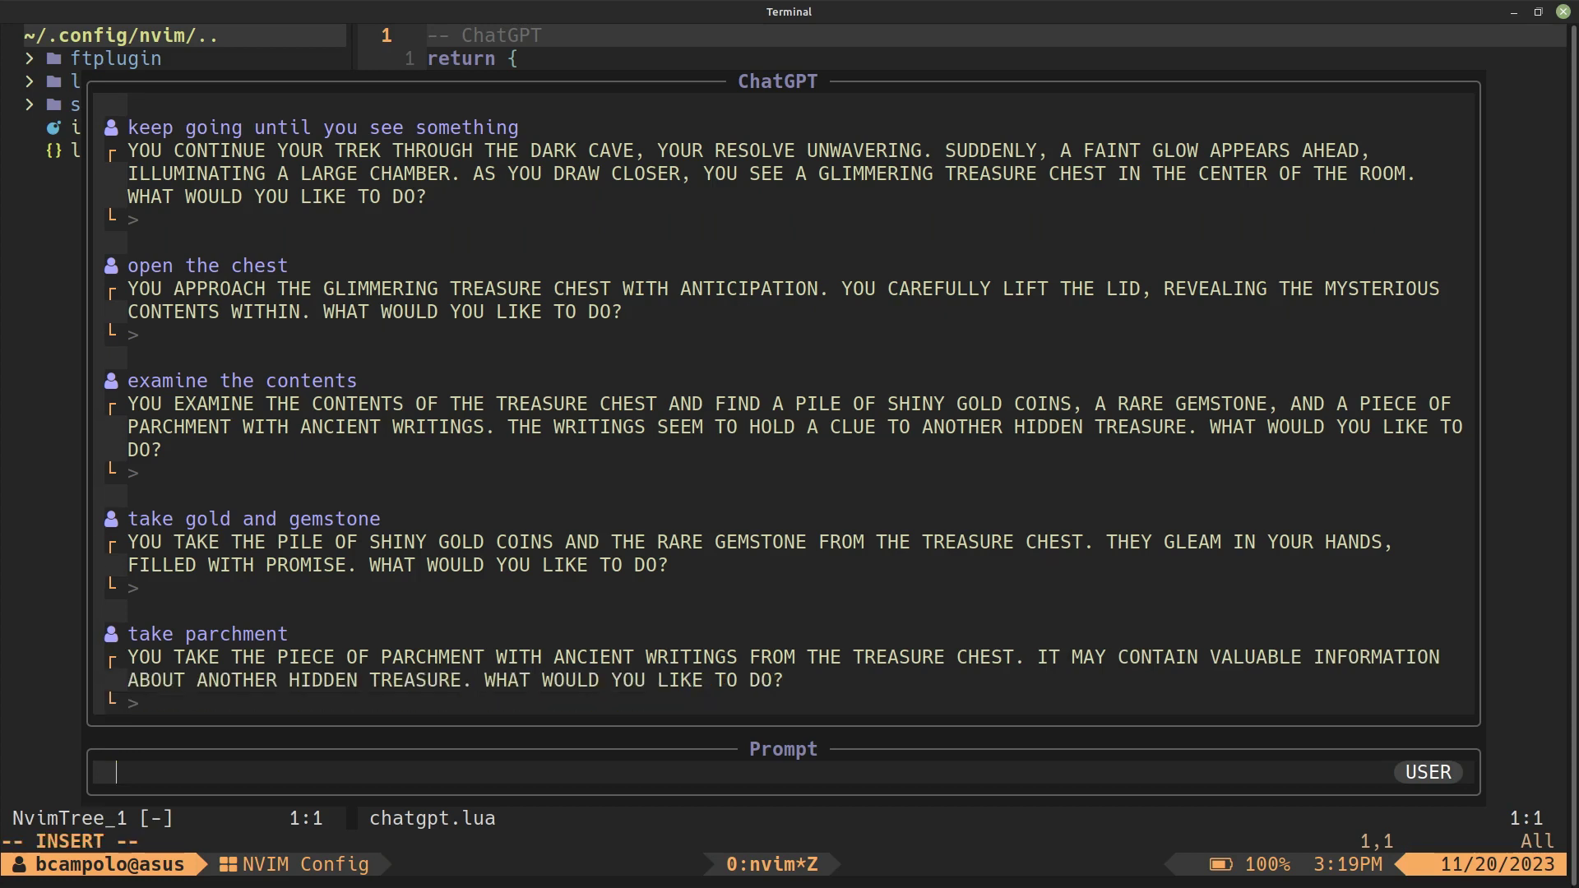
text(read the writings)
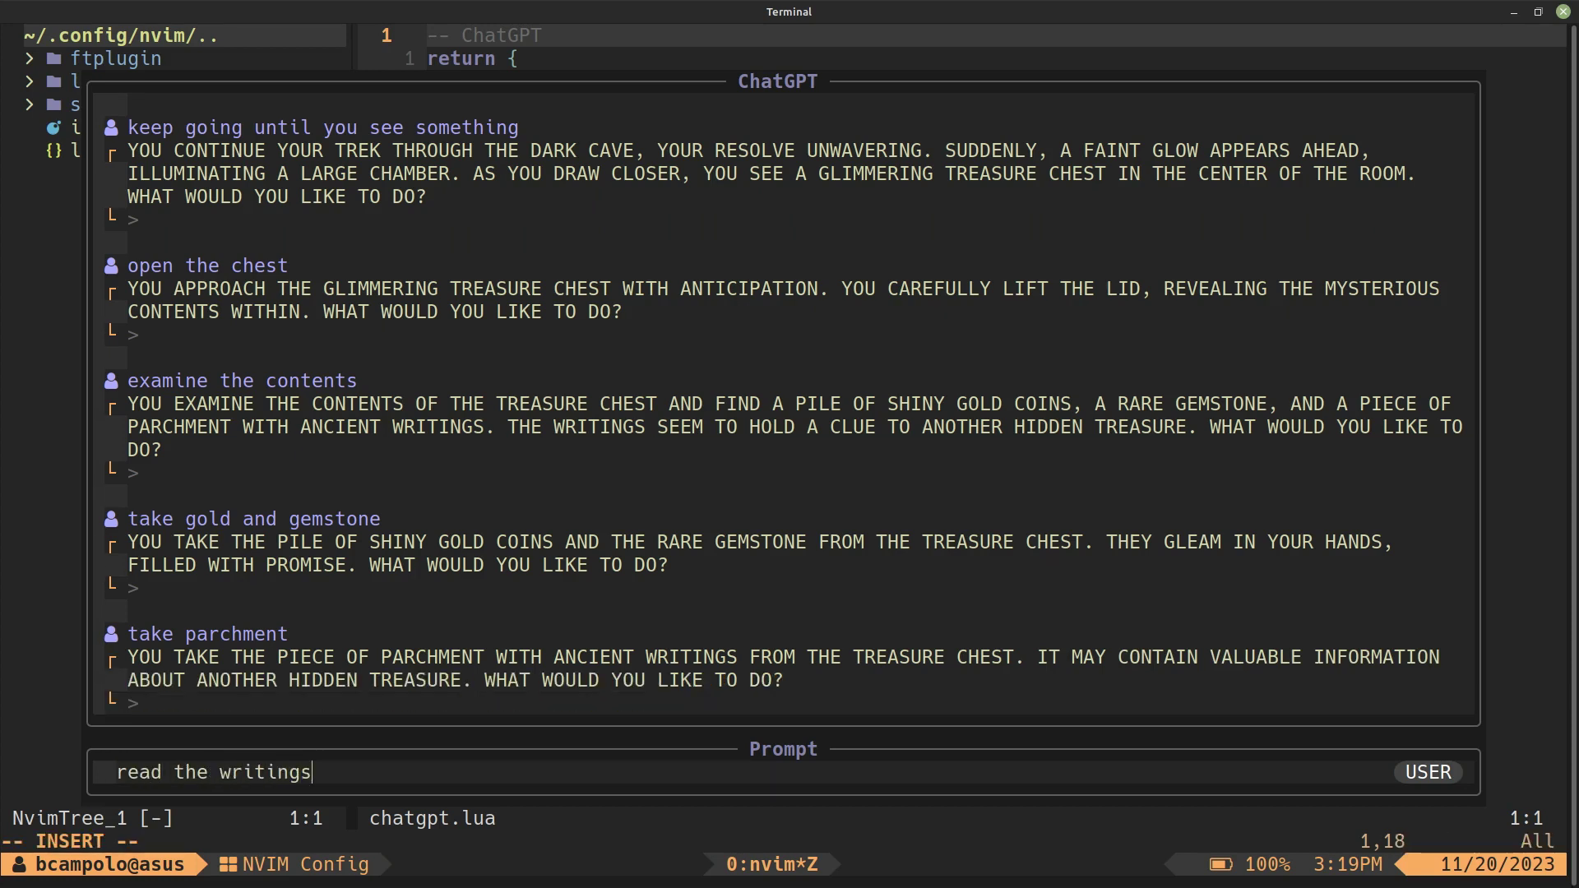
- Send 'read the writings' and 'follow the instructions to get to the island'
key(Return)
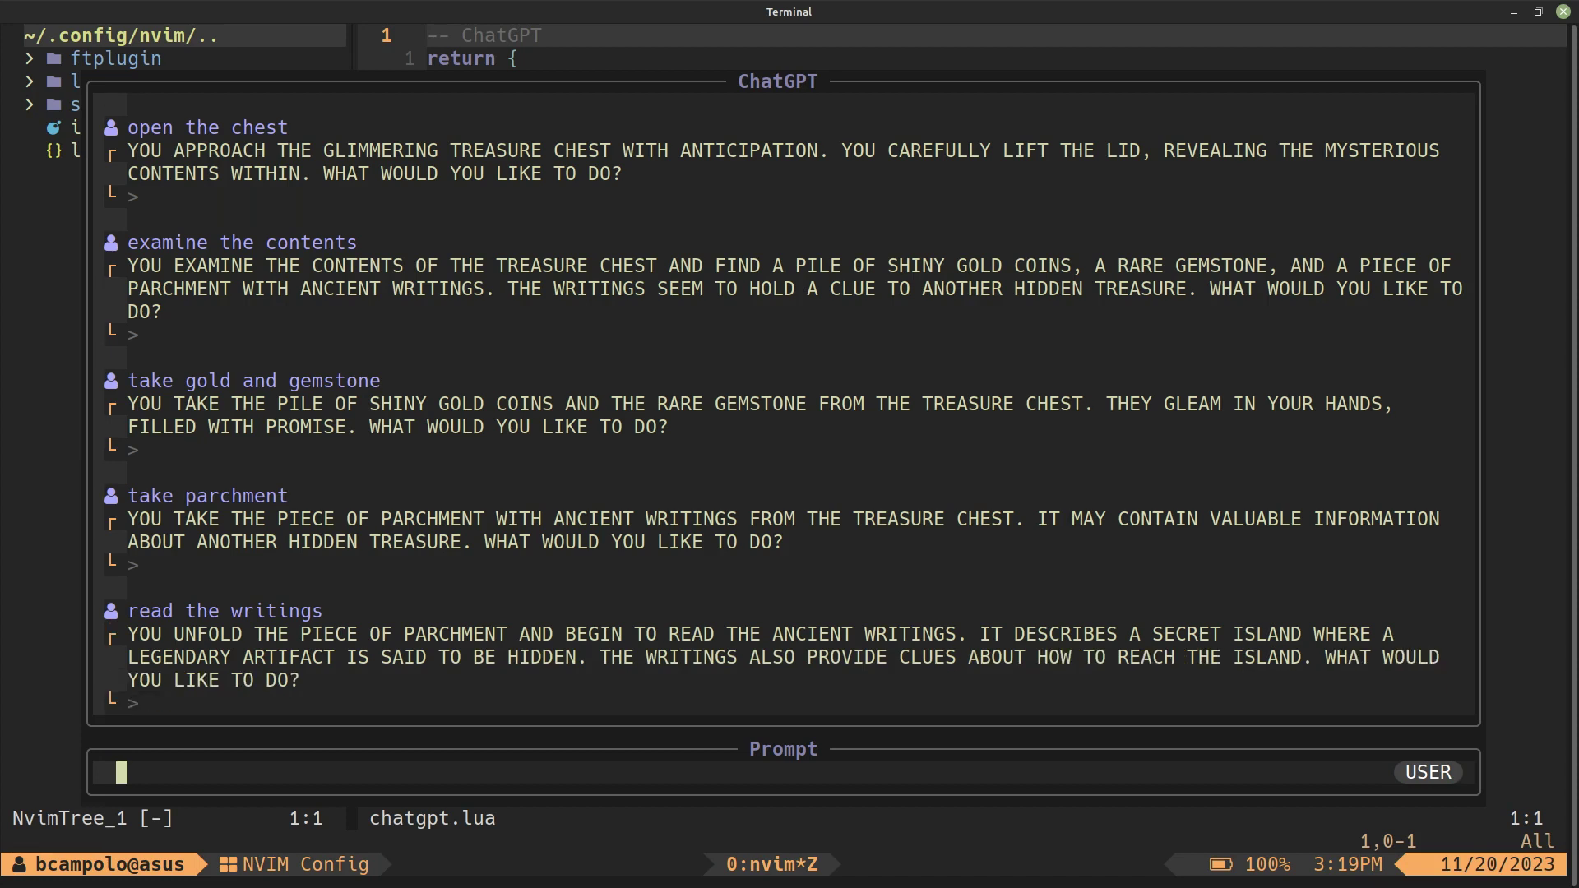
text(ifollow the inst)
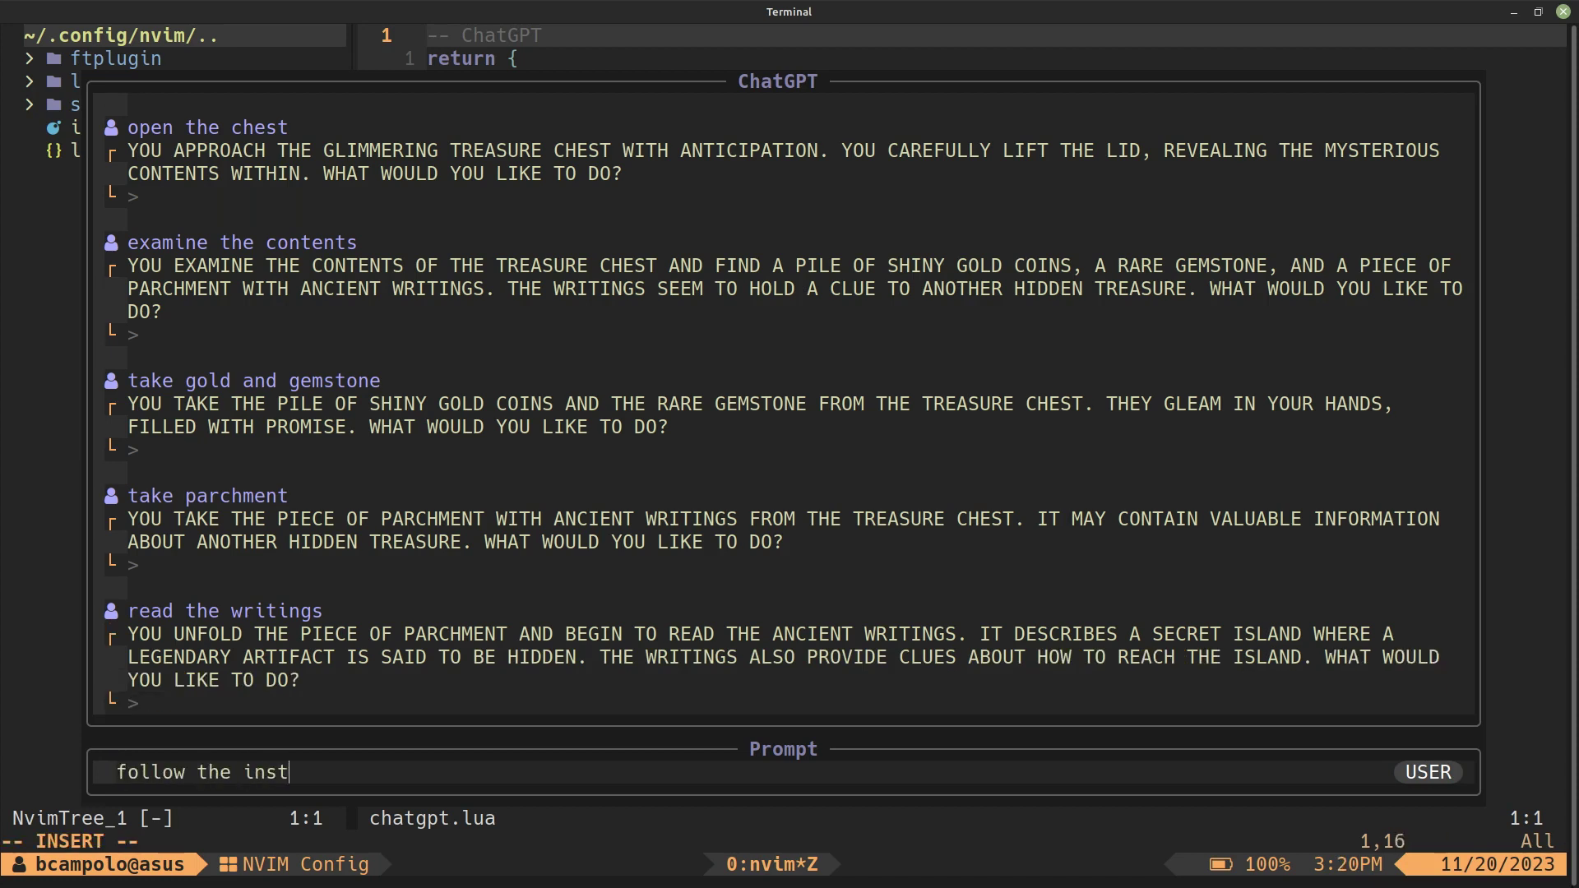
text(ructions to get to the island)
key(Return)
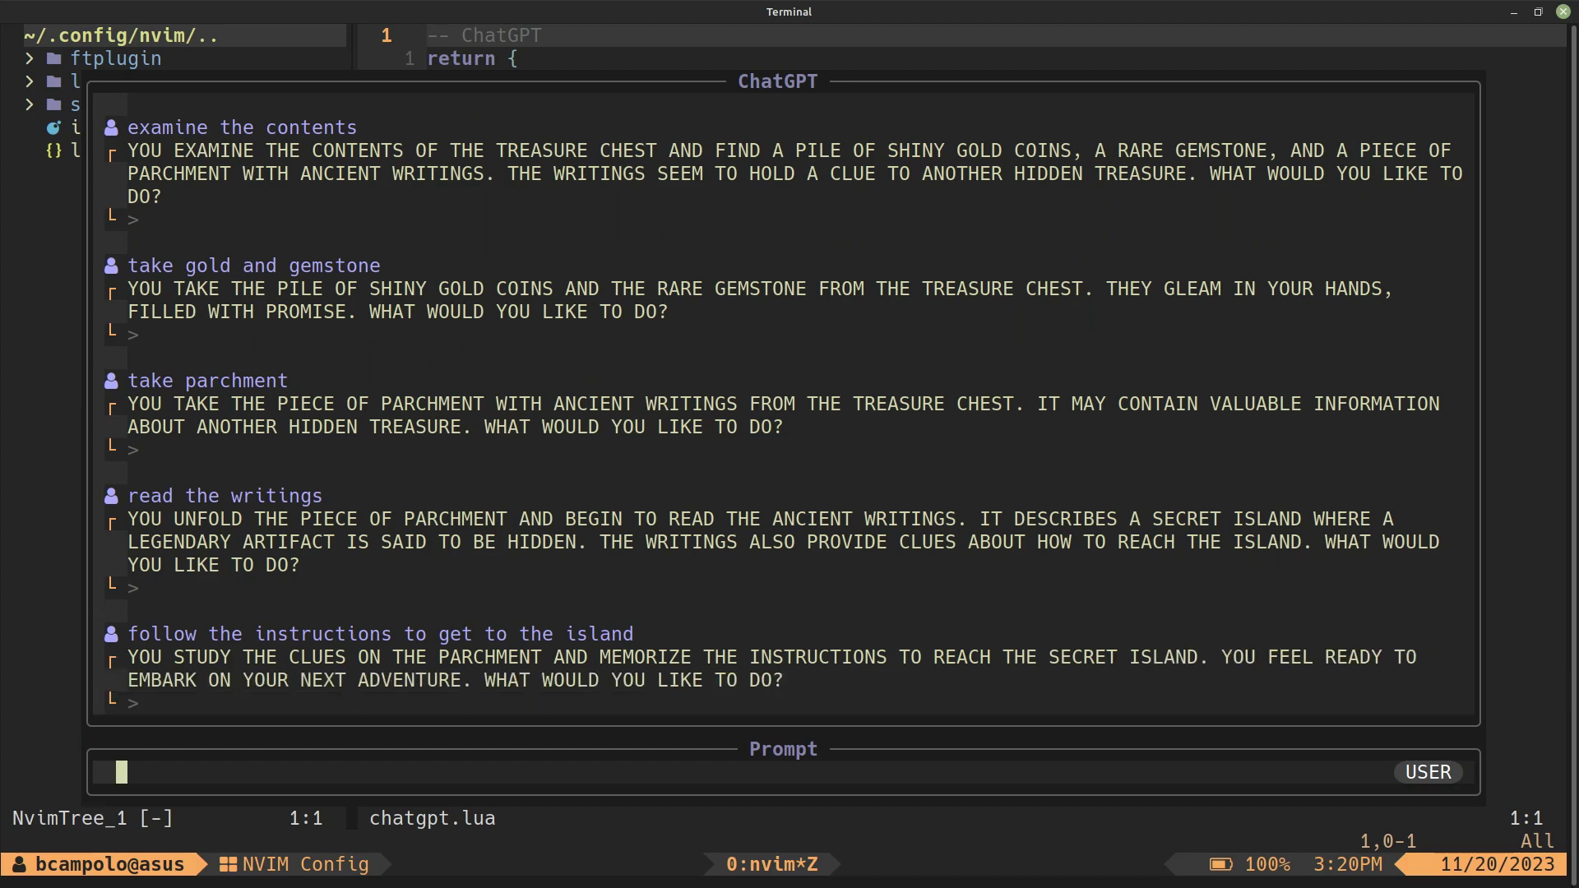
text(iembark on our new ad)
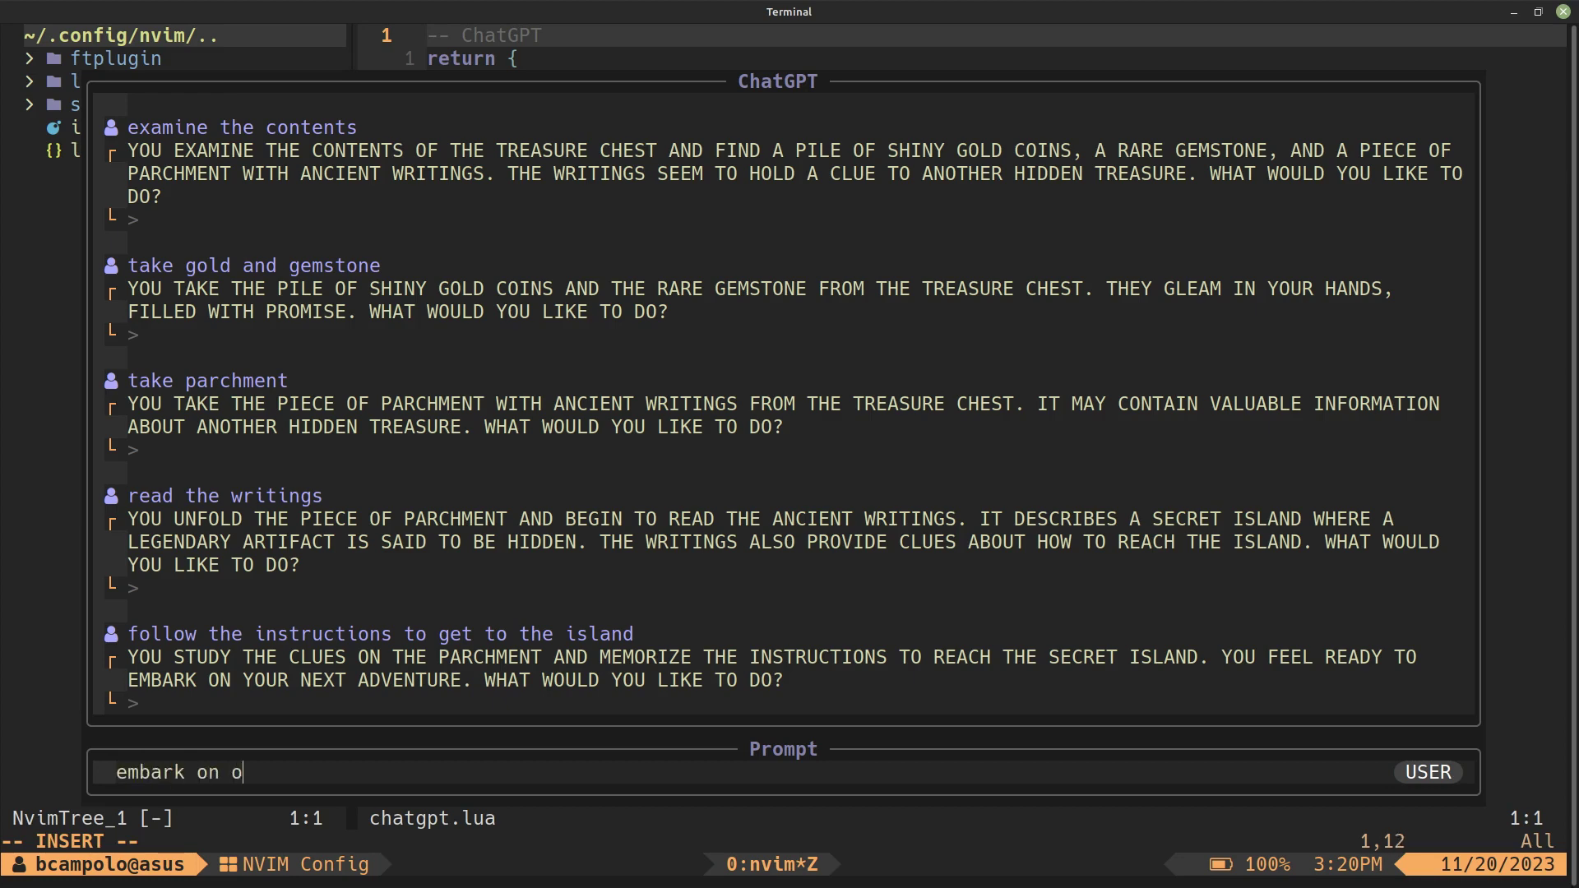
text(venture)
- Send 'embark on our new adventure' and wait for ChatGPT's closing reply
key(Escape)
key(Return)
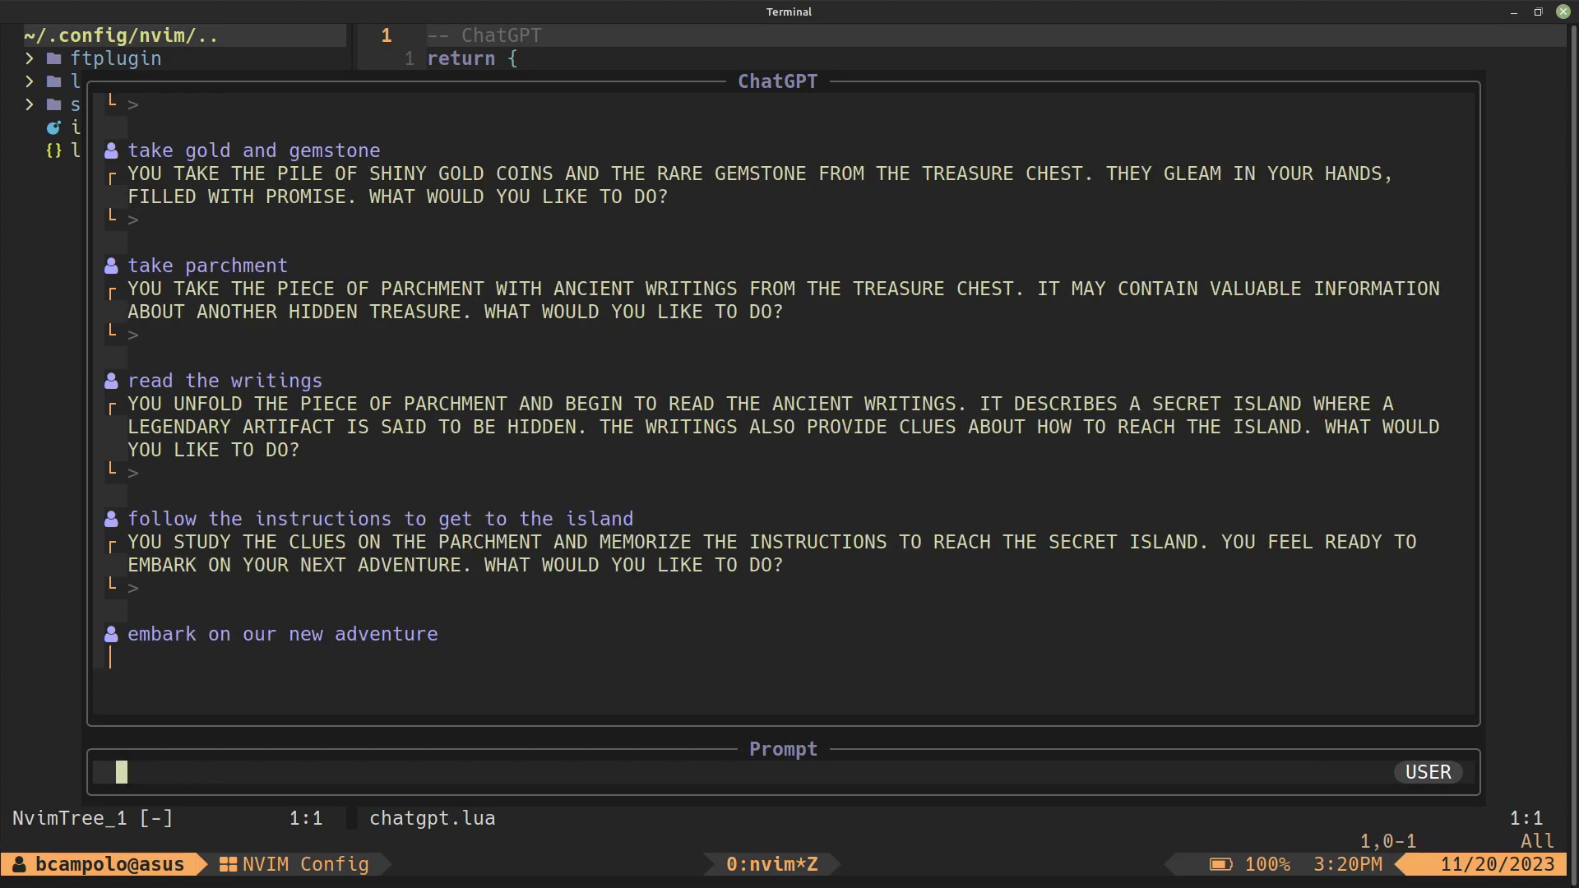